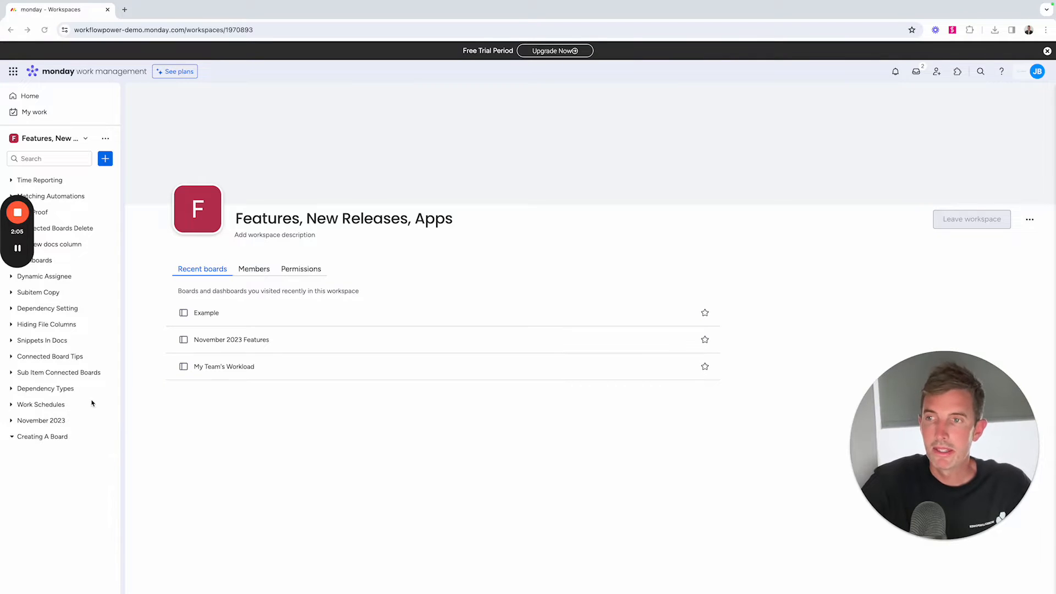
- Start a new board titled with the owner's first name plus "'s Business Board" and set its privacy to Shareable
click(104, 159)
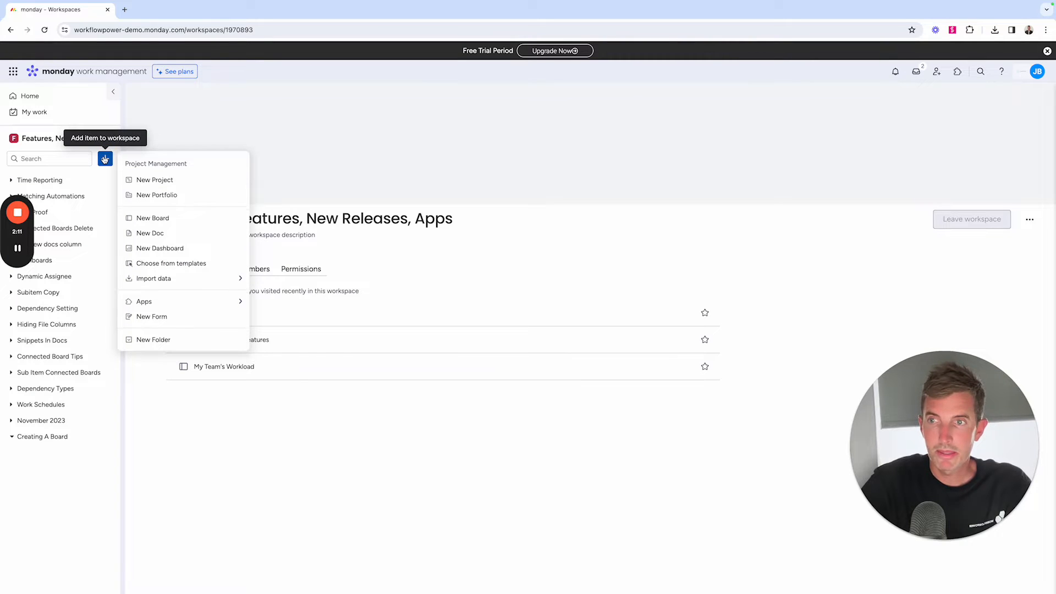
click(153, 218)
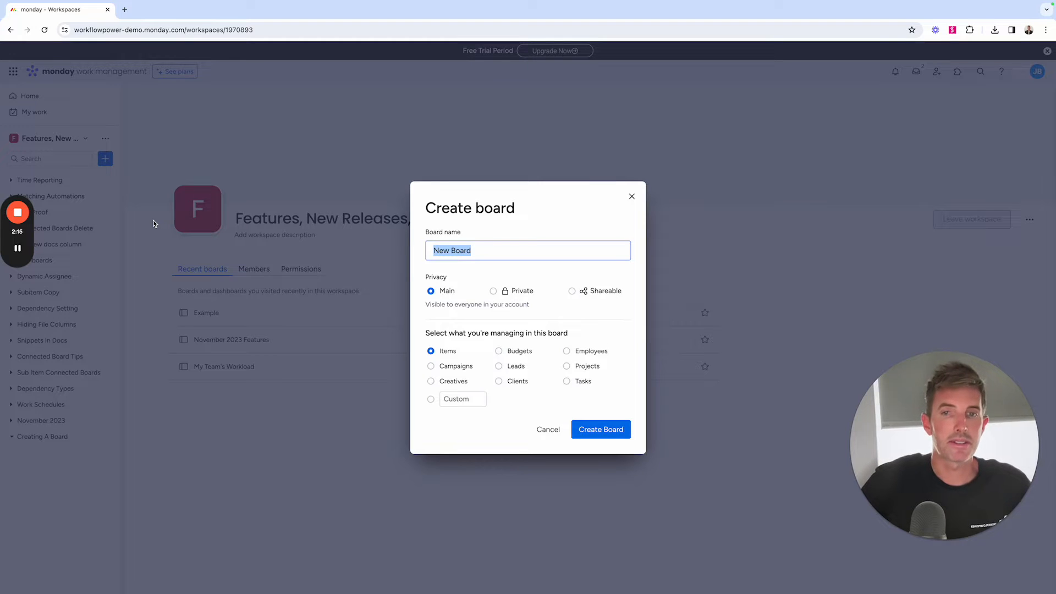
text(Josh)
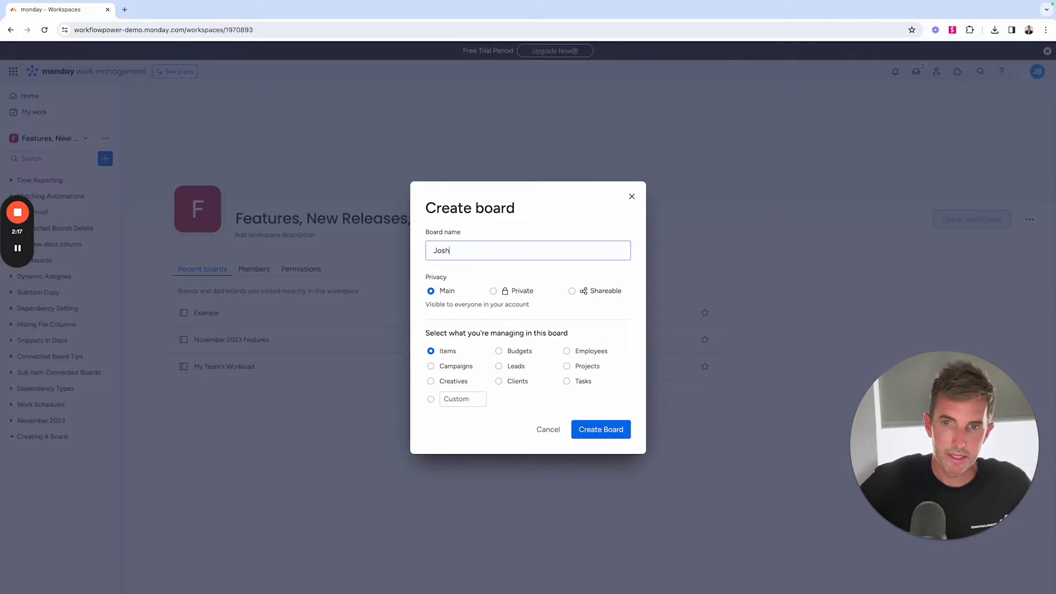
text('s Business Board)
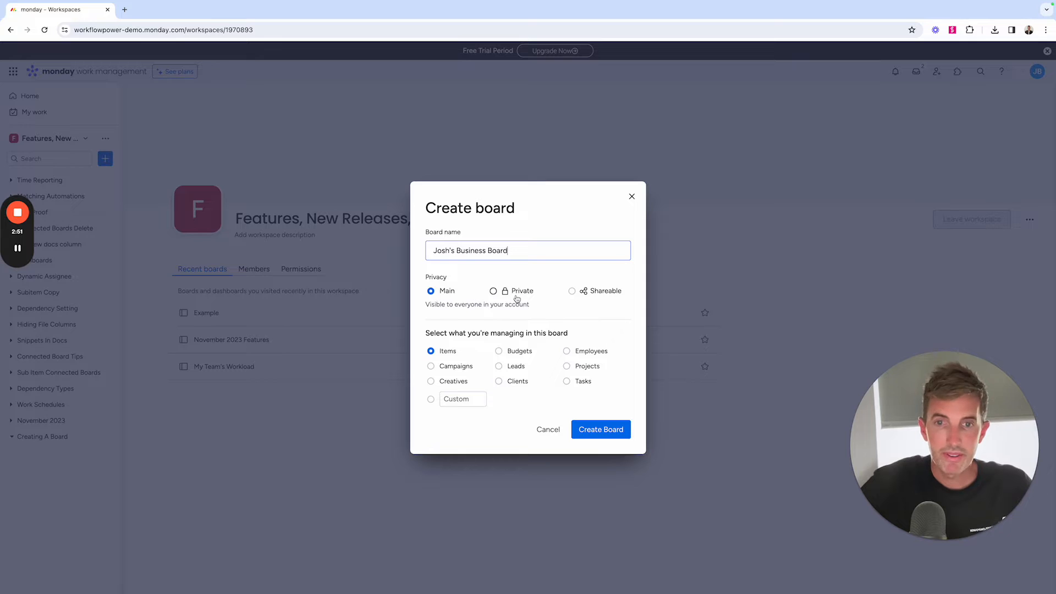
click(493, 291)
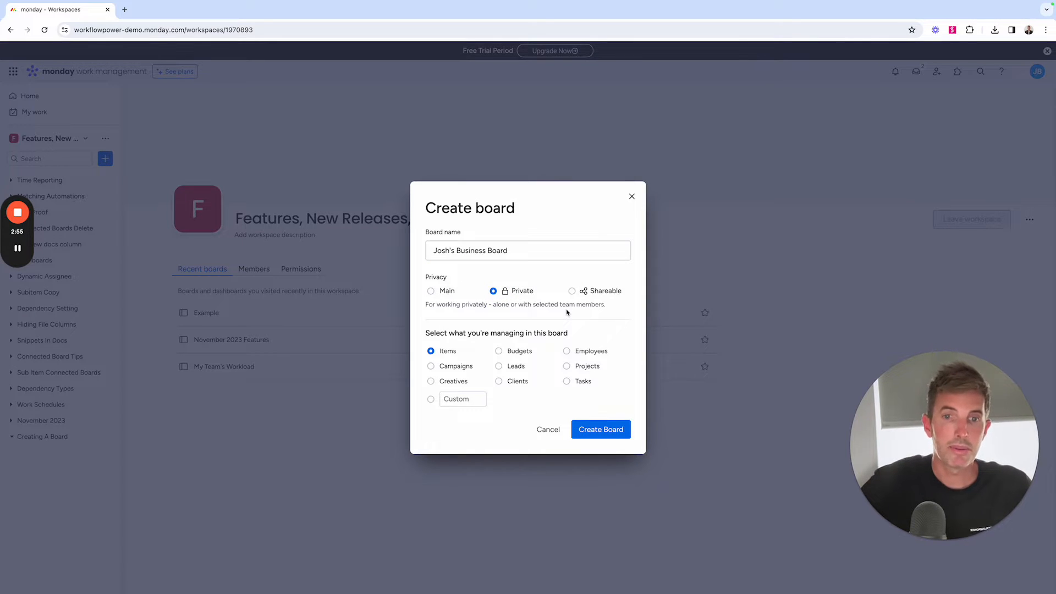
click(571, 292)
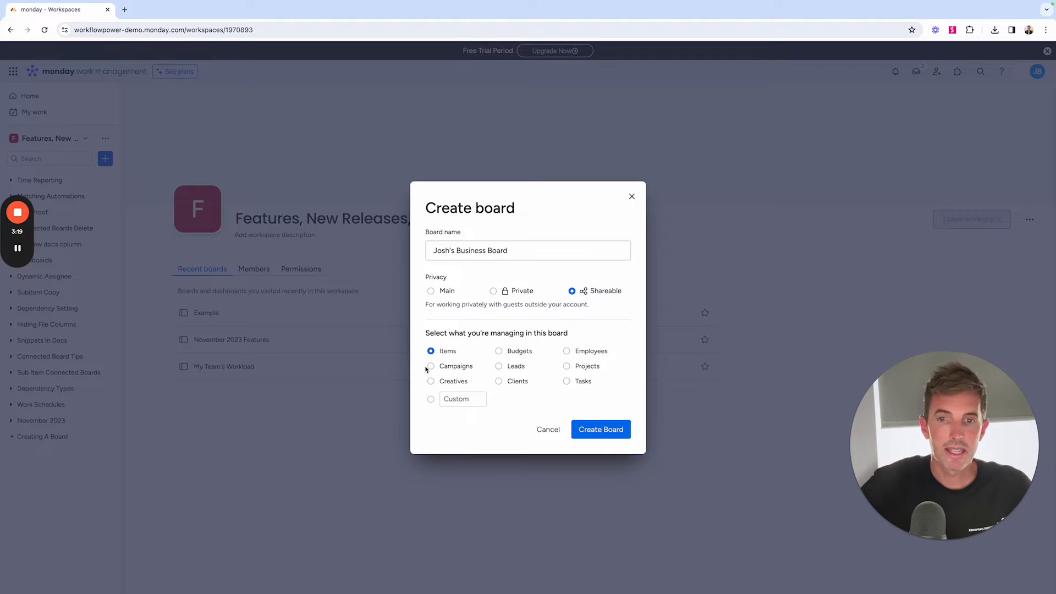
click(452, 400)
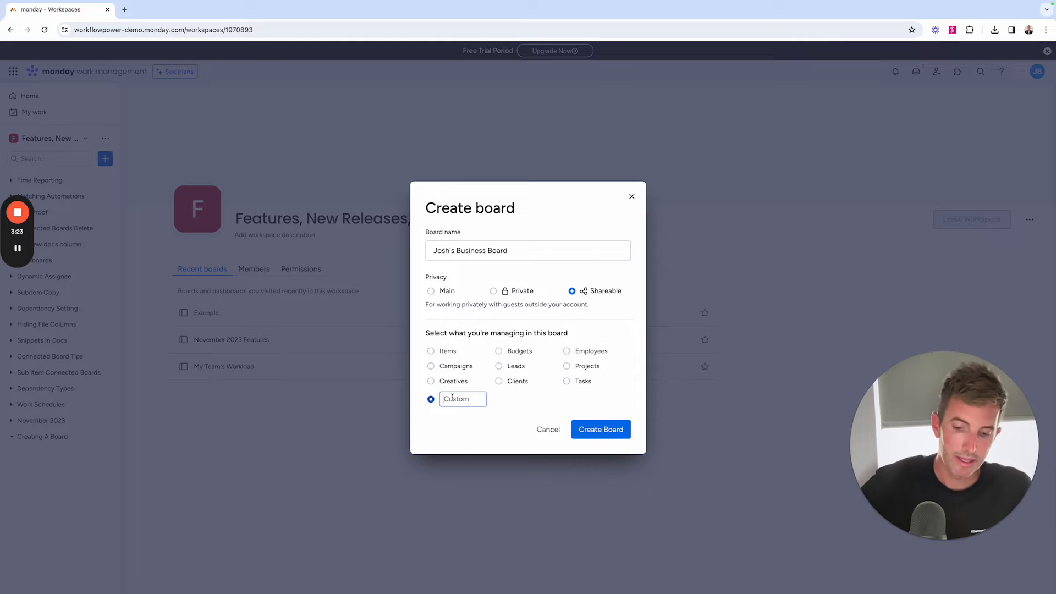
text(Cars)
drag(489, 405, 436, 404)
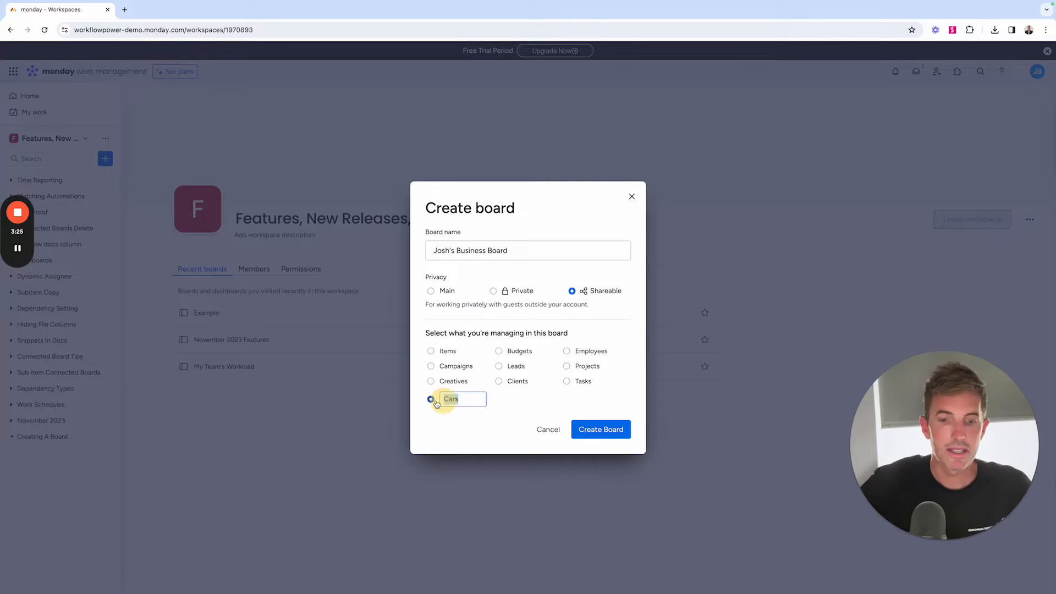
key(BackSpace)
- Choose Tasks as what is managed in the new board and create the board
click(567, 383)
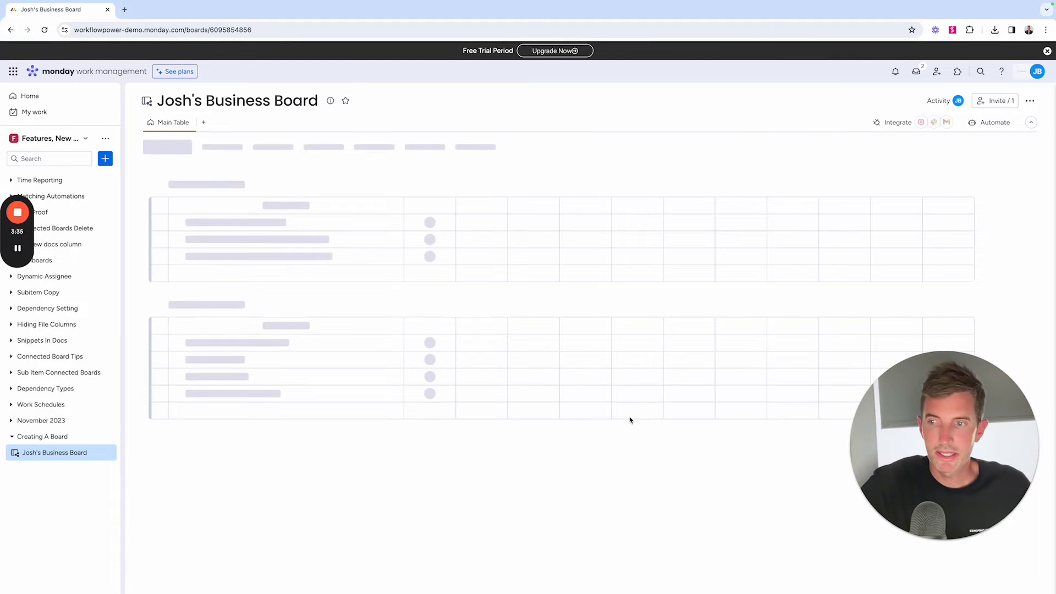
mouse_move(19, 459)
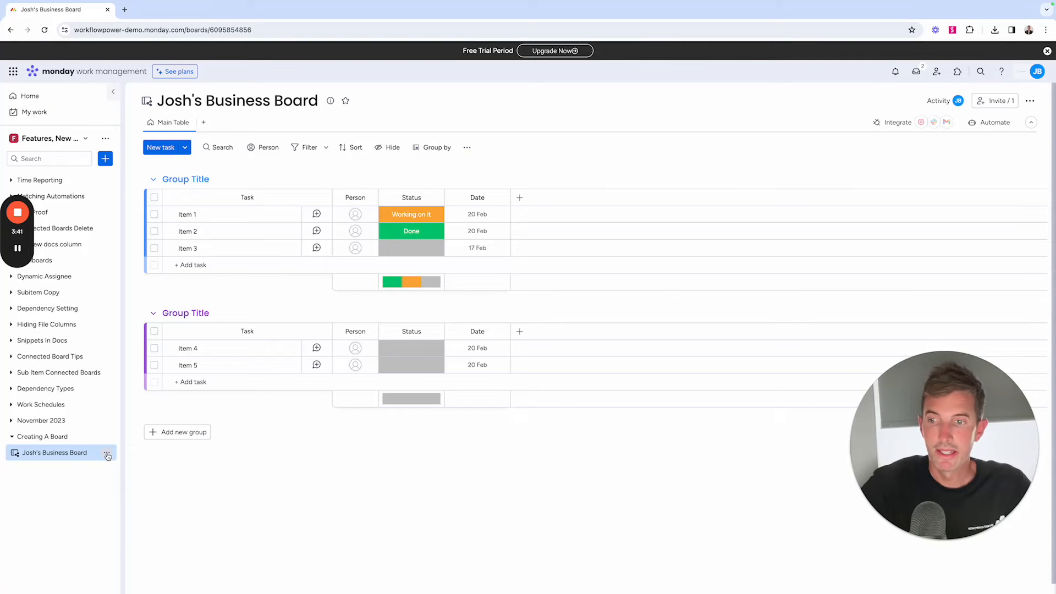
click(108, 456)
mouse_move(173, 493)
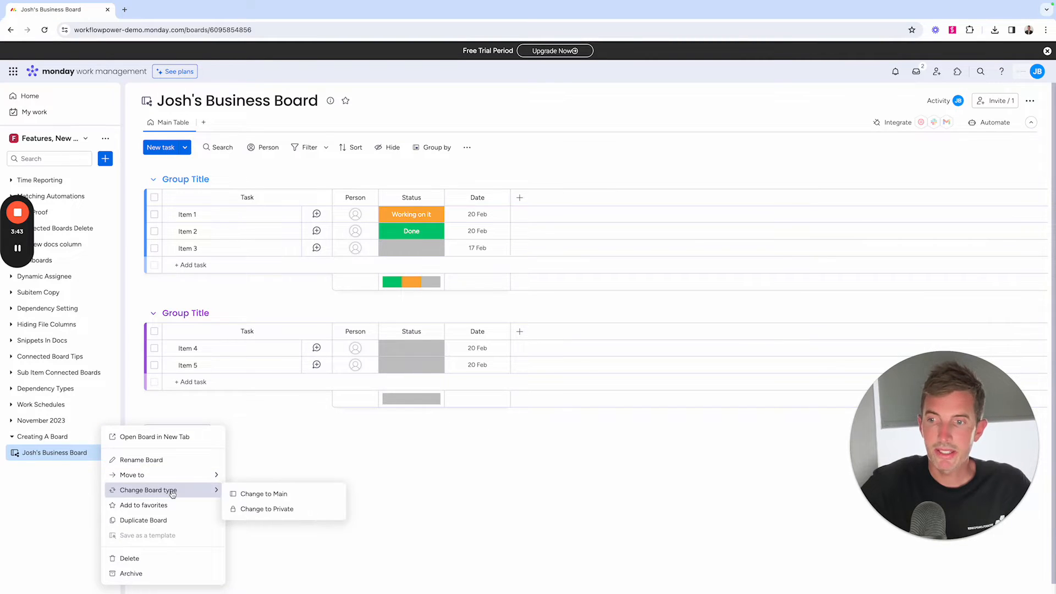
click(53, 478)
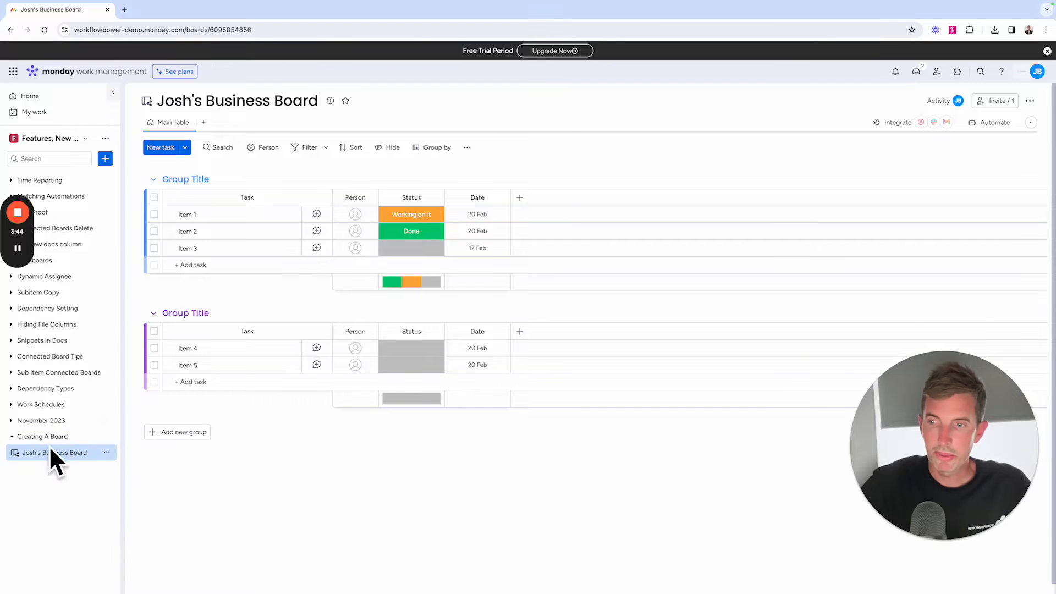
- Change the new business board's type to Main
click(106, 454)
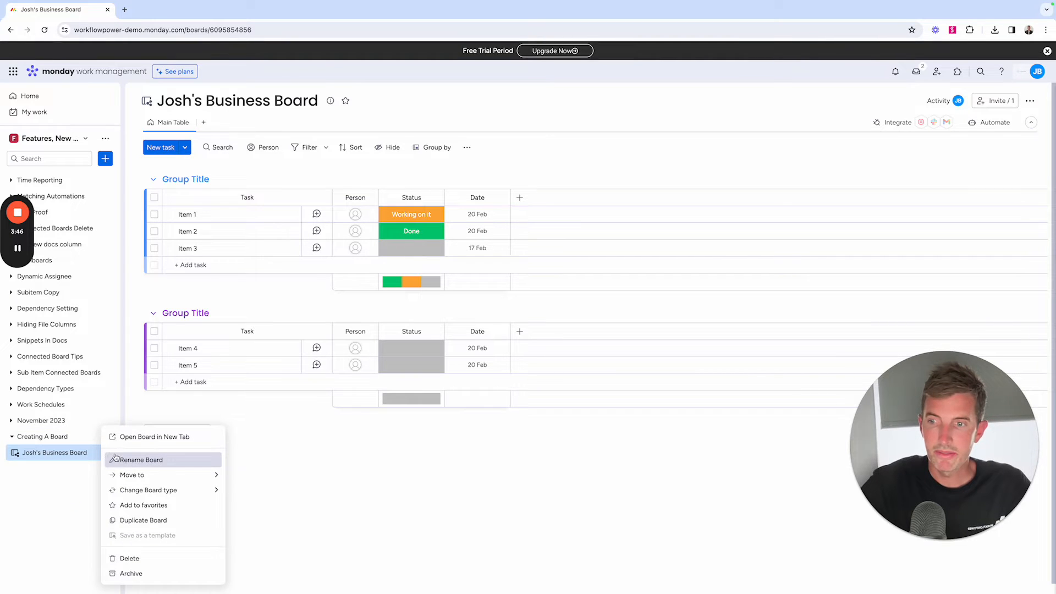
mouse_move(186, 492)
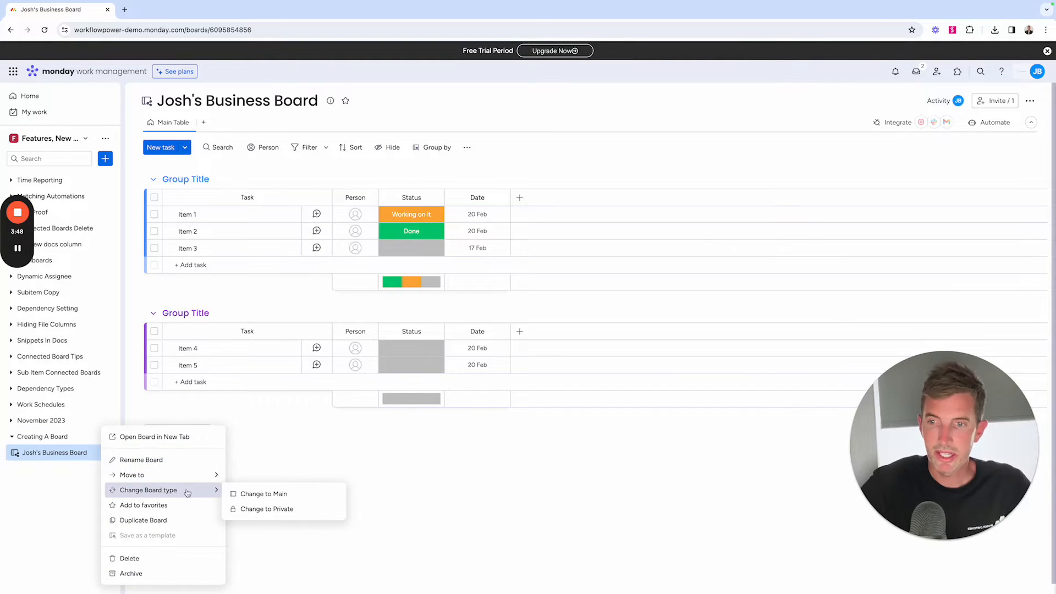
click(254, 495)
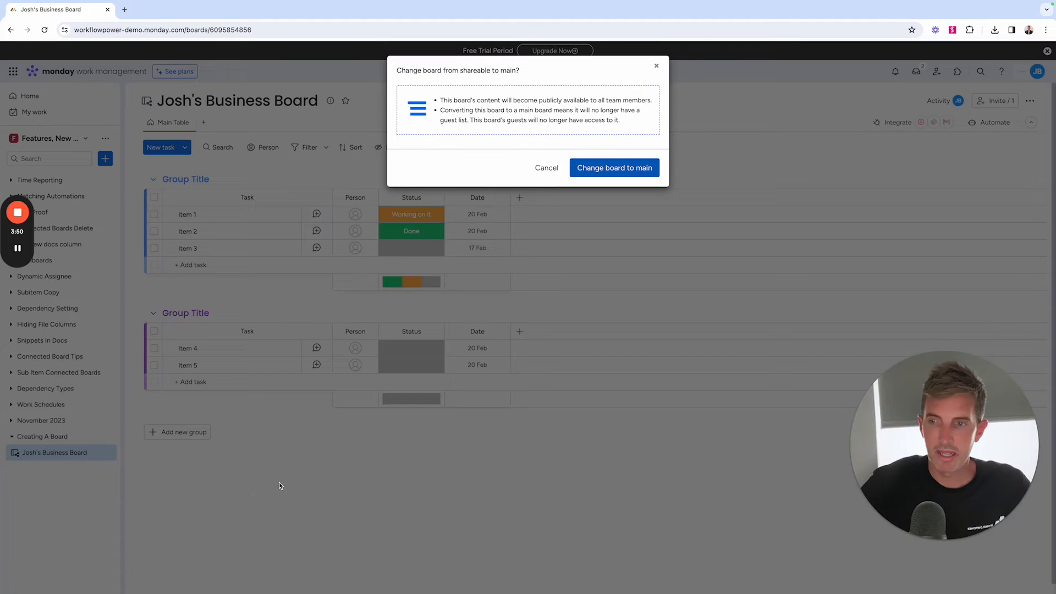
click(621, 168)
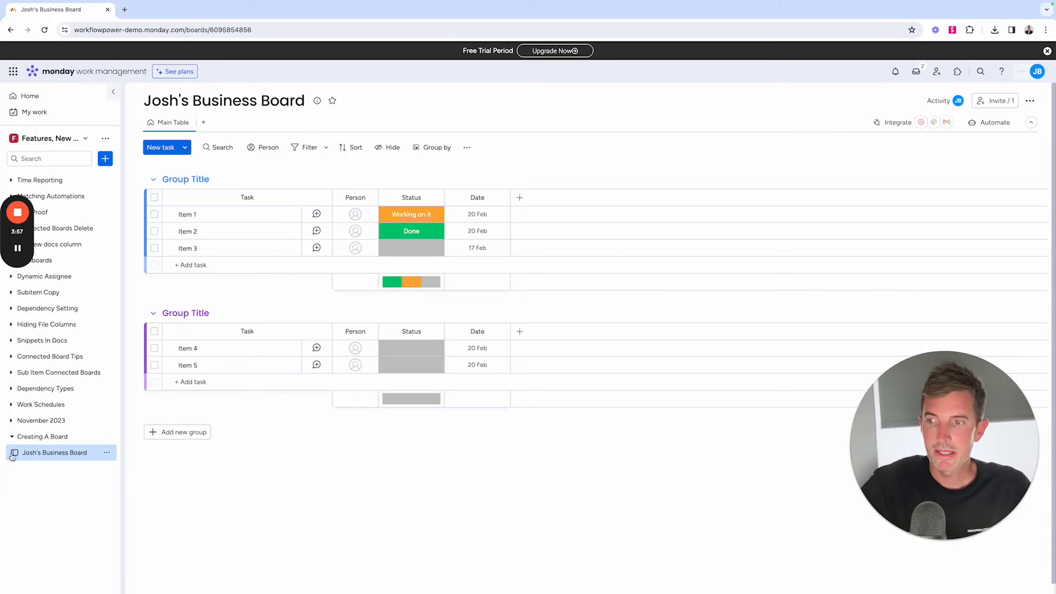
mouse_move(15, 457)
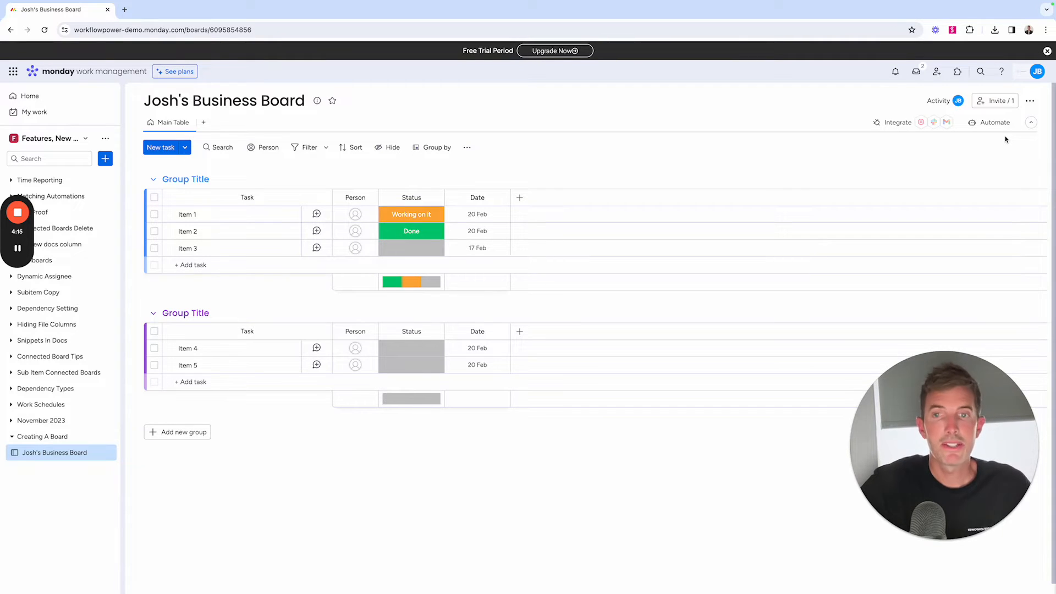
- Change the board's item terminology to Employees
click(1030, 103)
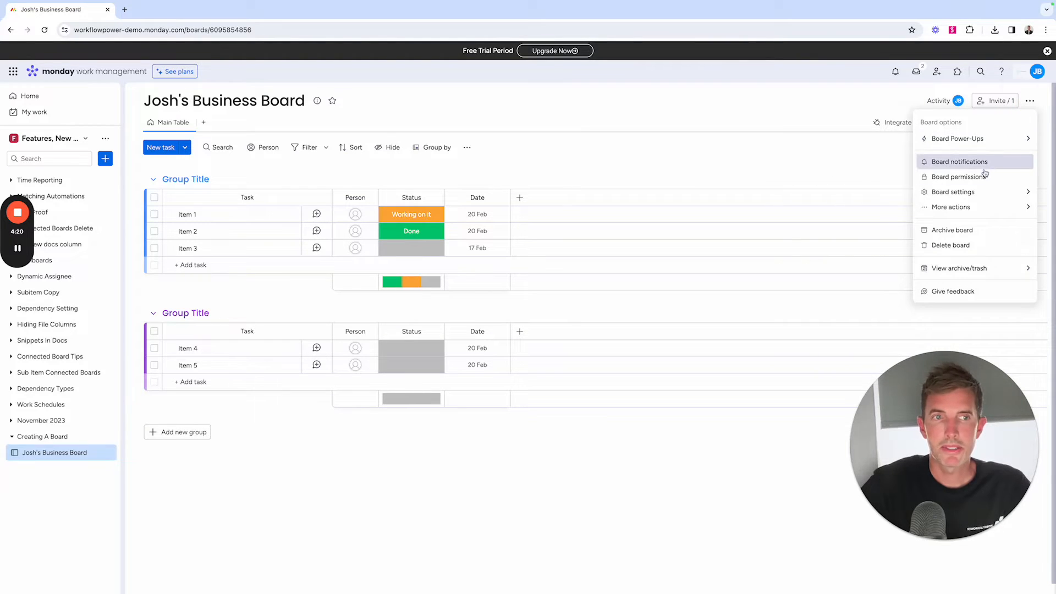
mouse_move(972, 206)
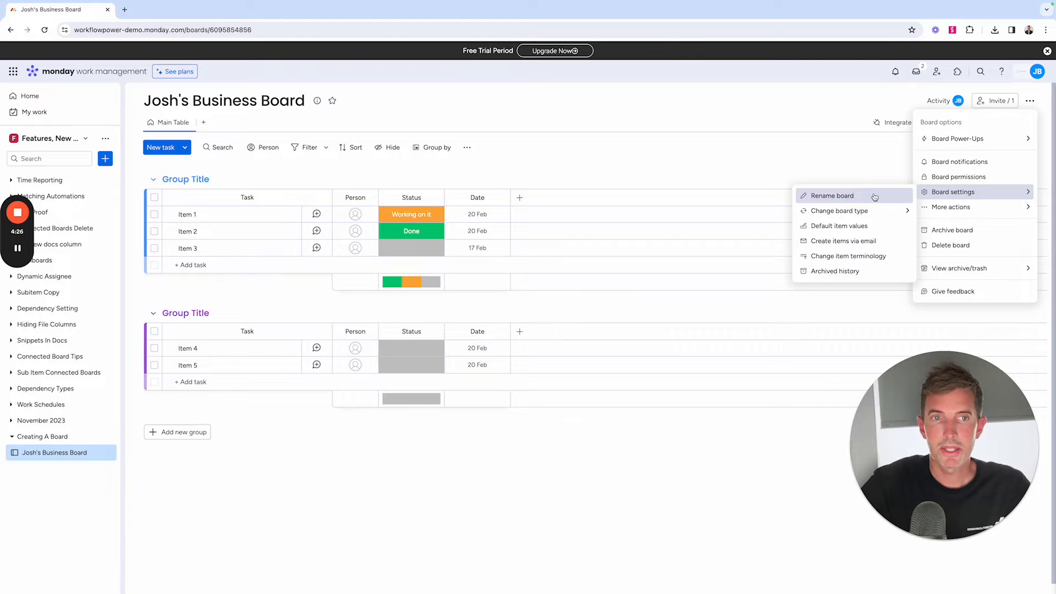
click(838, 257)
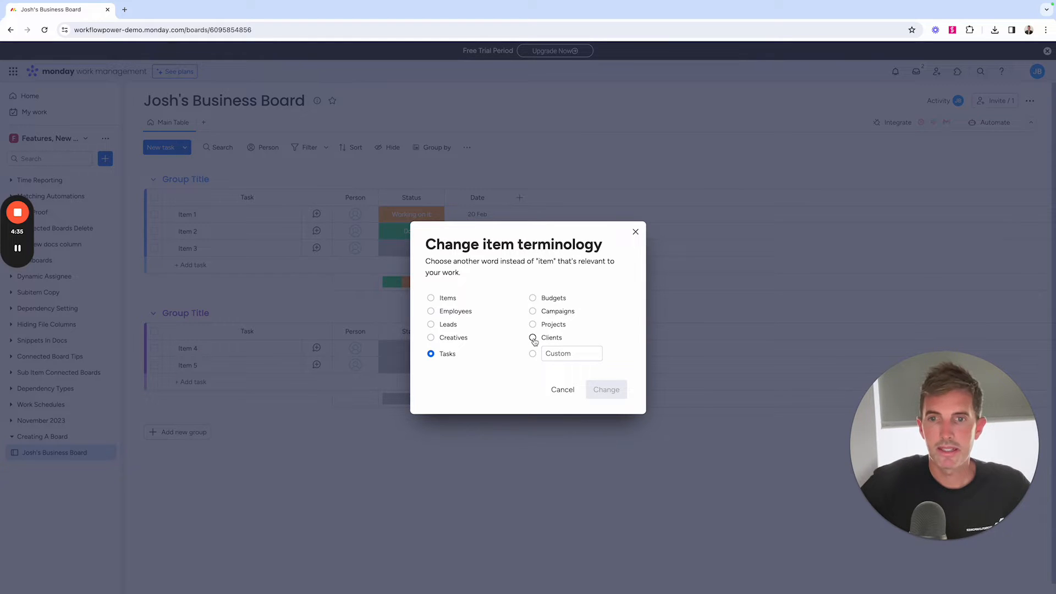
click(533, 299)
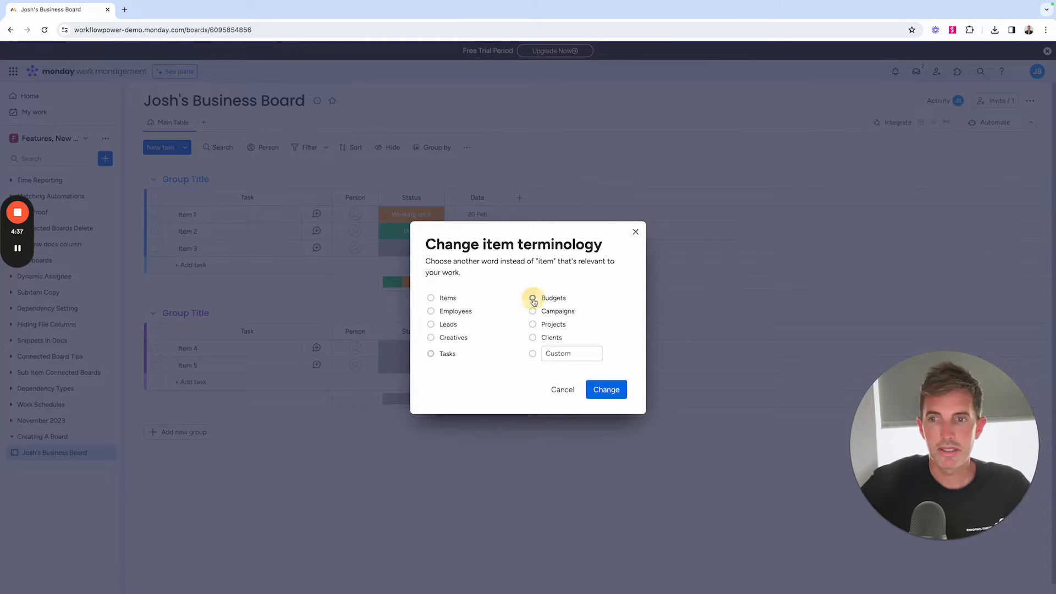
click(431, 298)
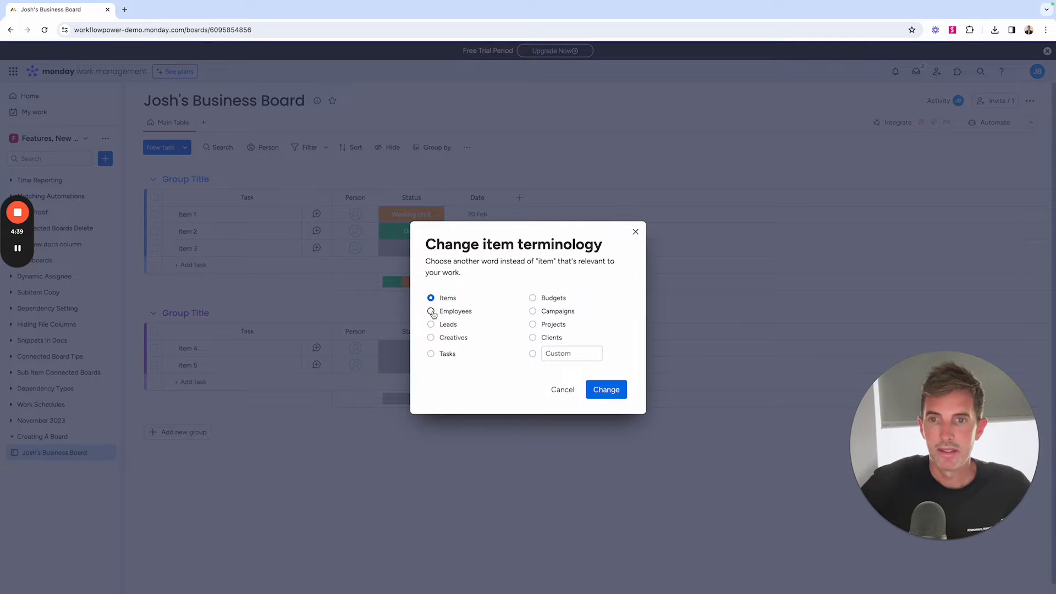
click(431, 311)
click(606, 389)
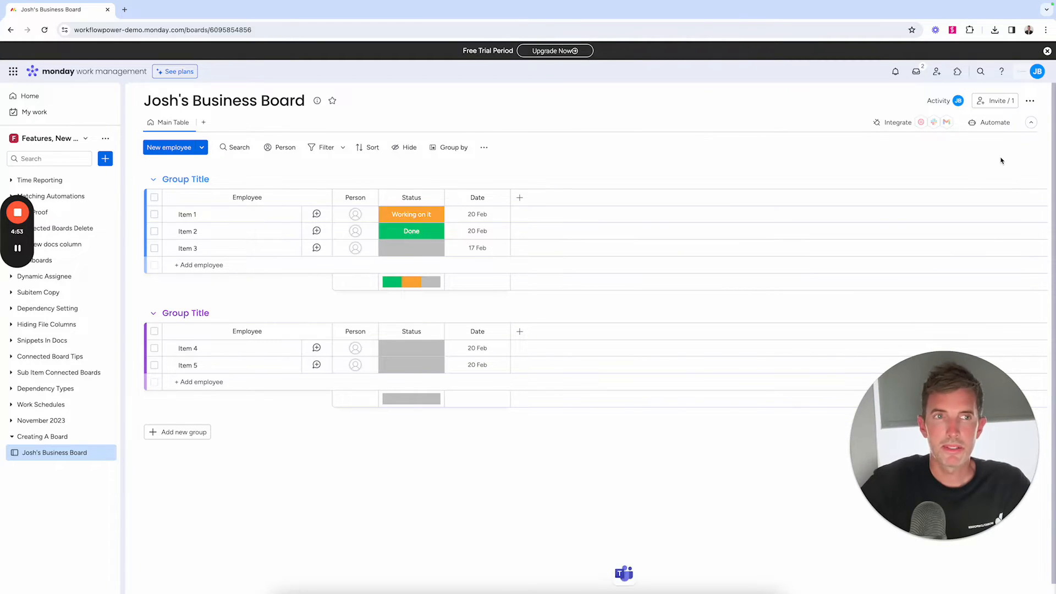
- Set the board's item terminology back to Tasks
click(1029, 101)
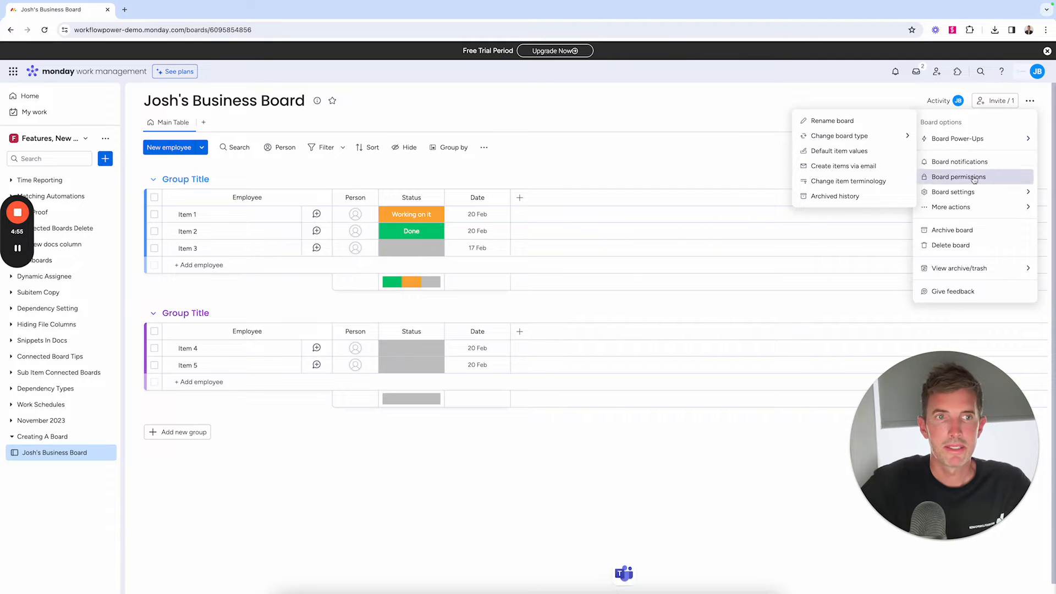
click(853, 258)
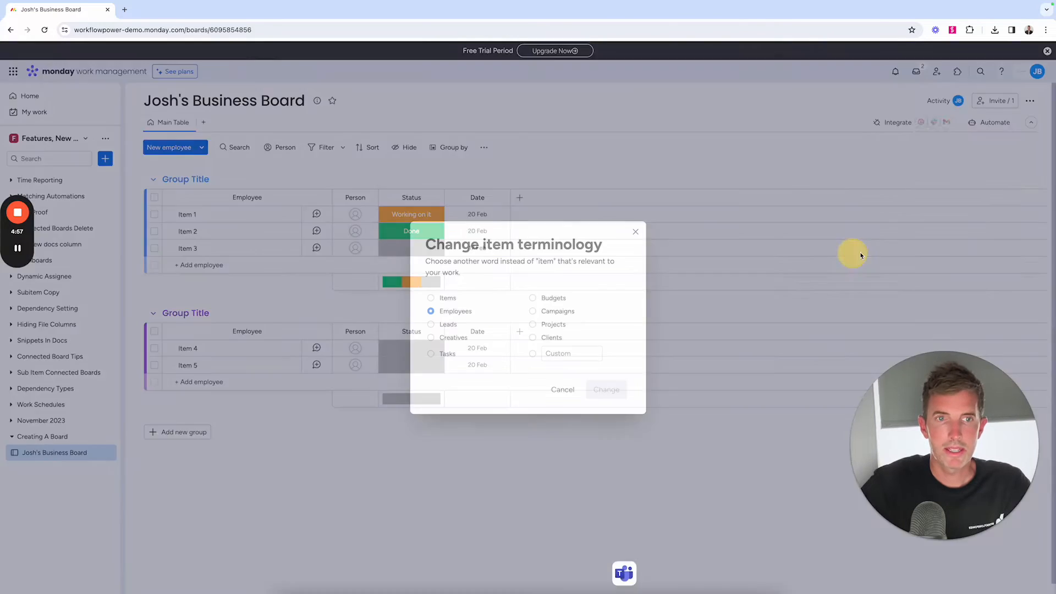
click(444, 352)
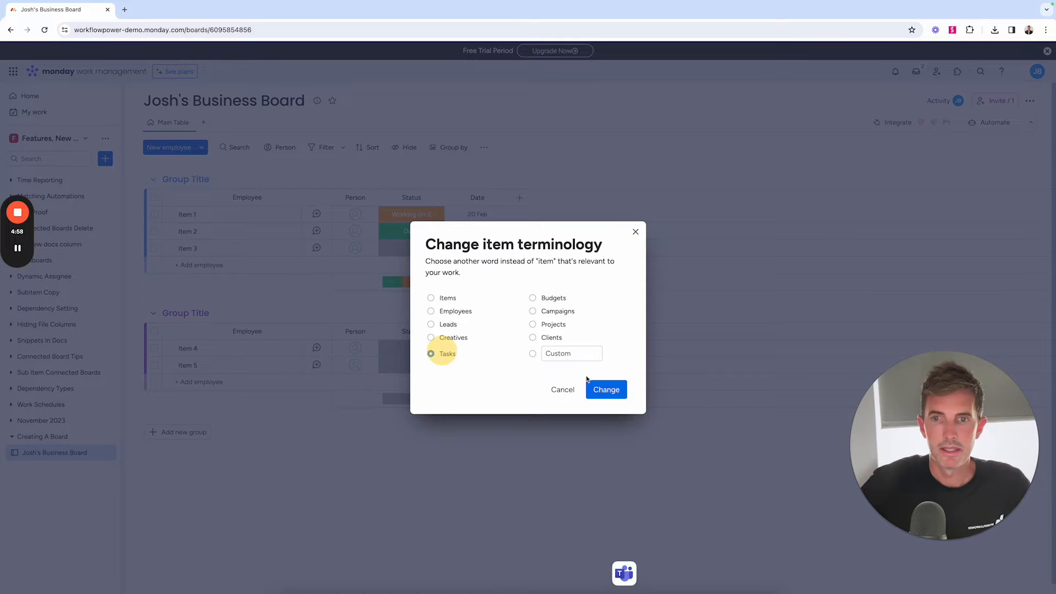
click(611, 389)
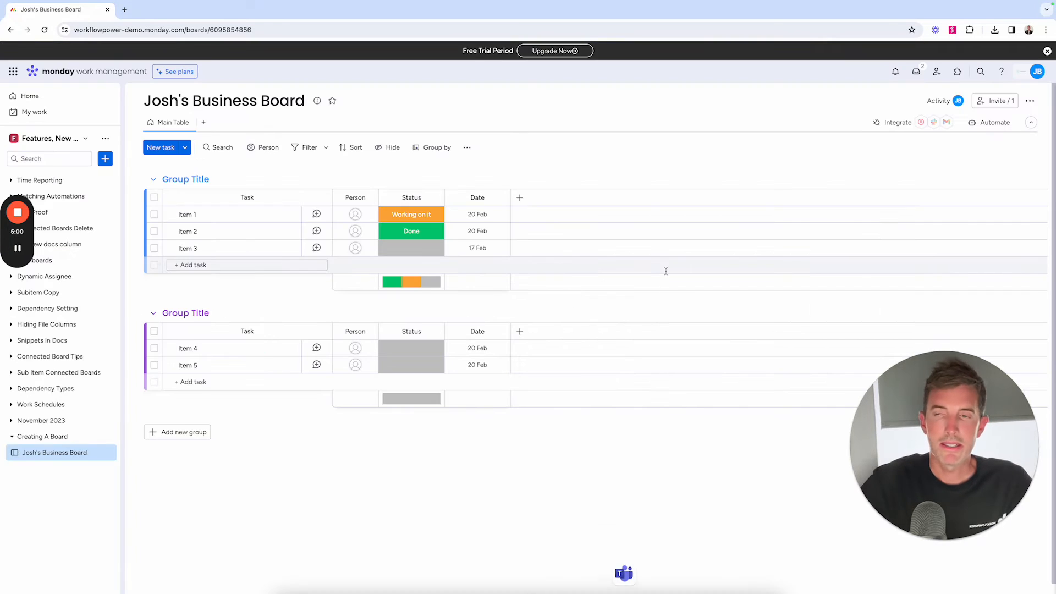
- Add the first suggested person other than the owner to the board's members and close the member list
click(1002, 103)
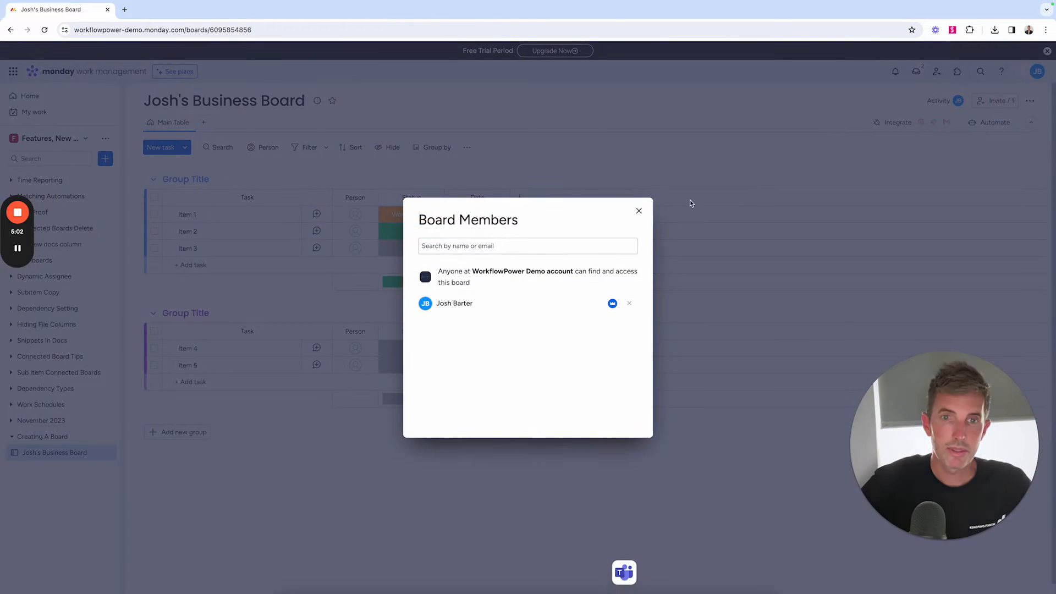
click(500, 247)
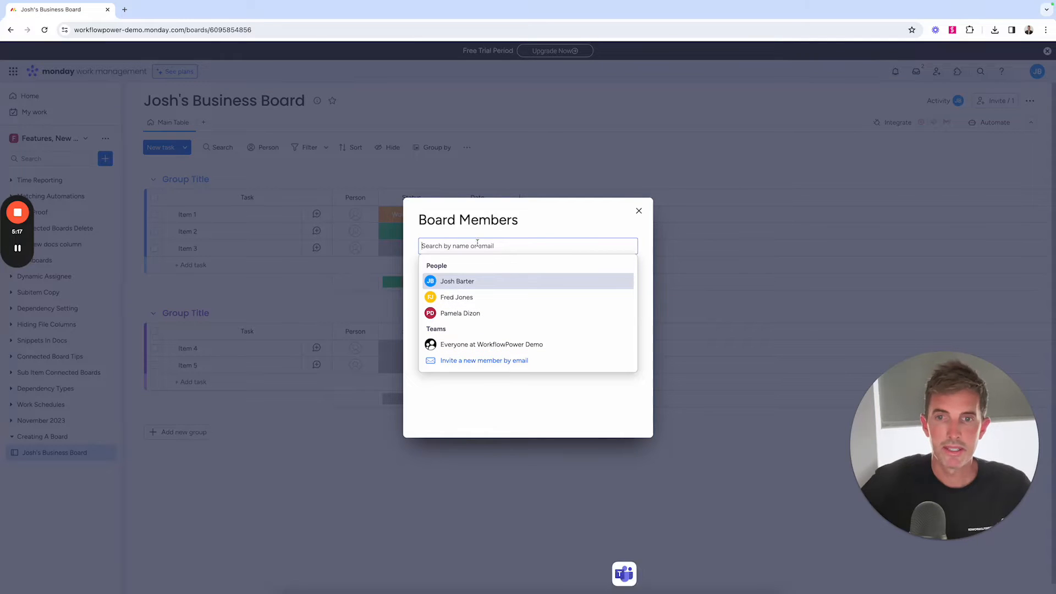
click(476, 297)
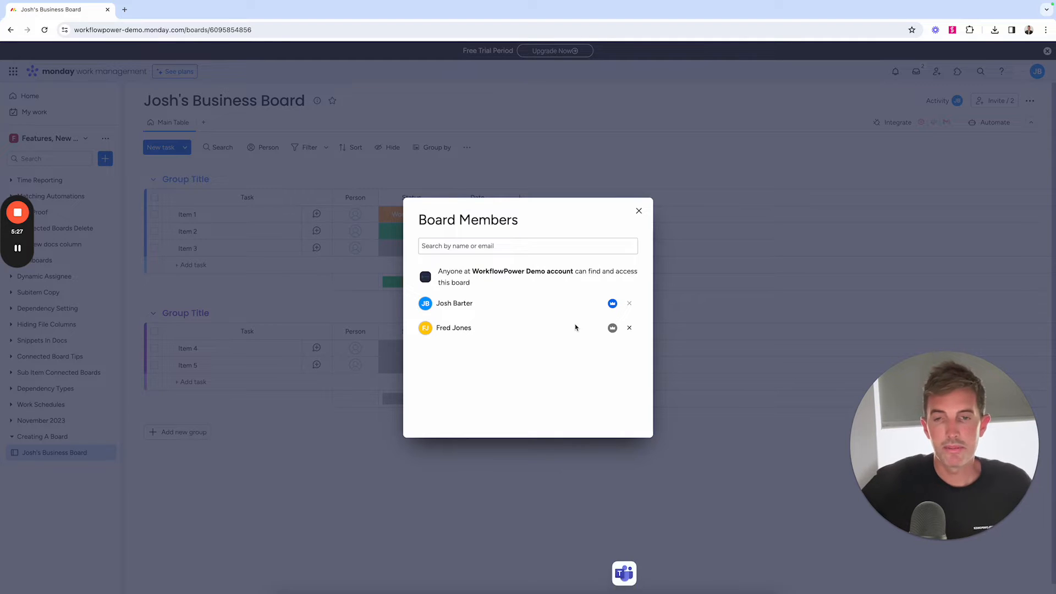
click(638, 210)
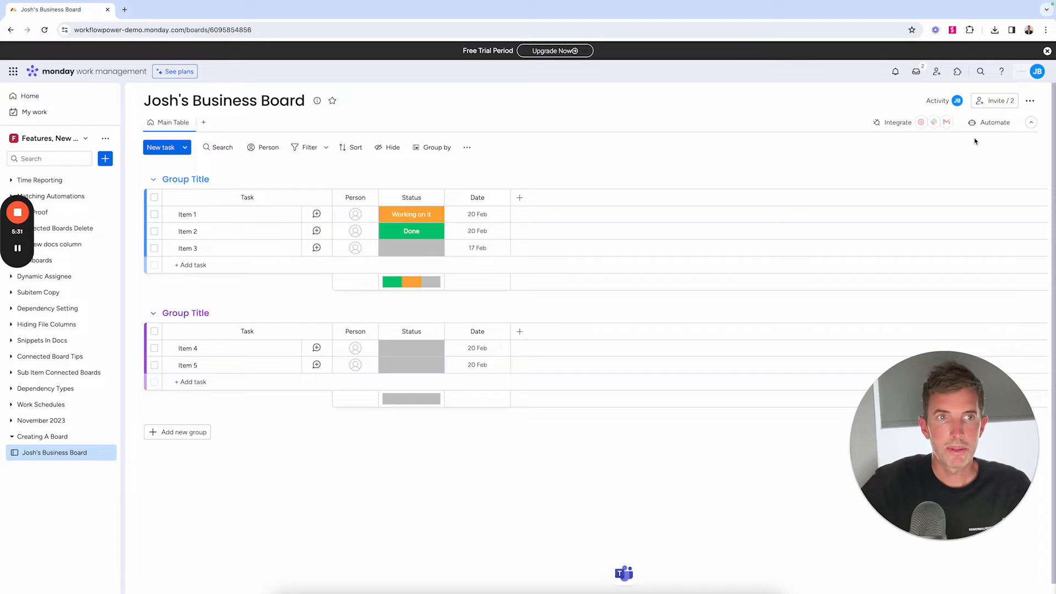
- Try the board editing permissions for content without structure changes and for writing updates only, and close the settings without saving
click(1030, 101)
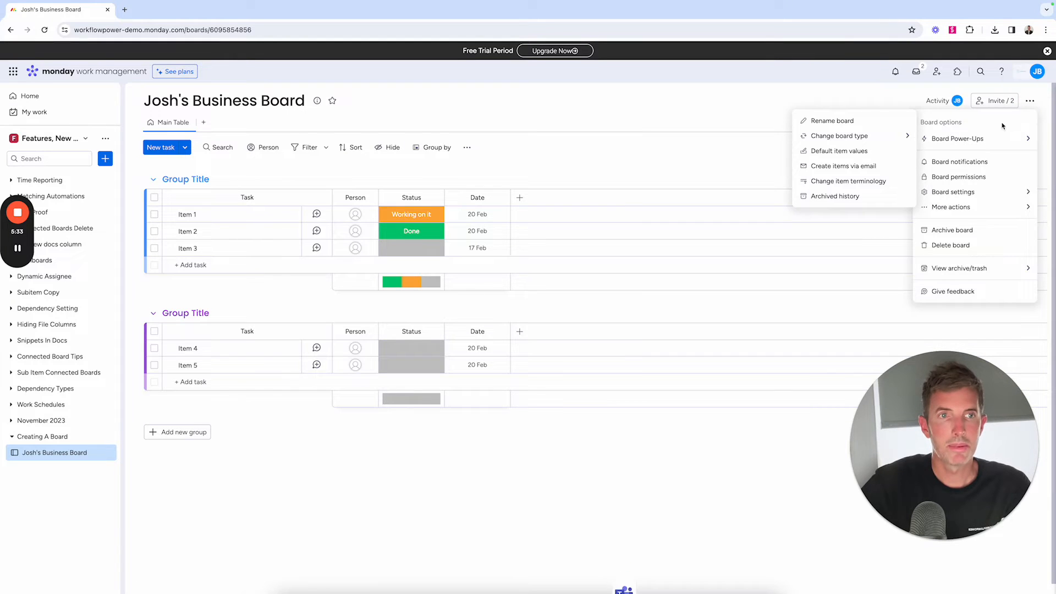
click(944, 179)
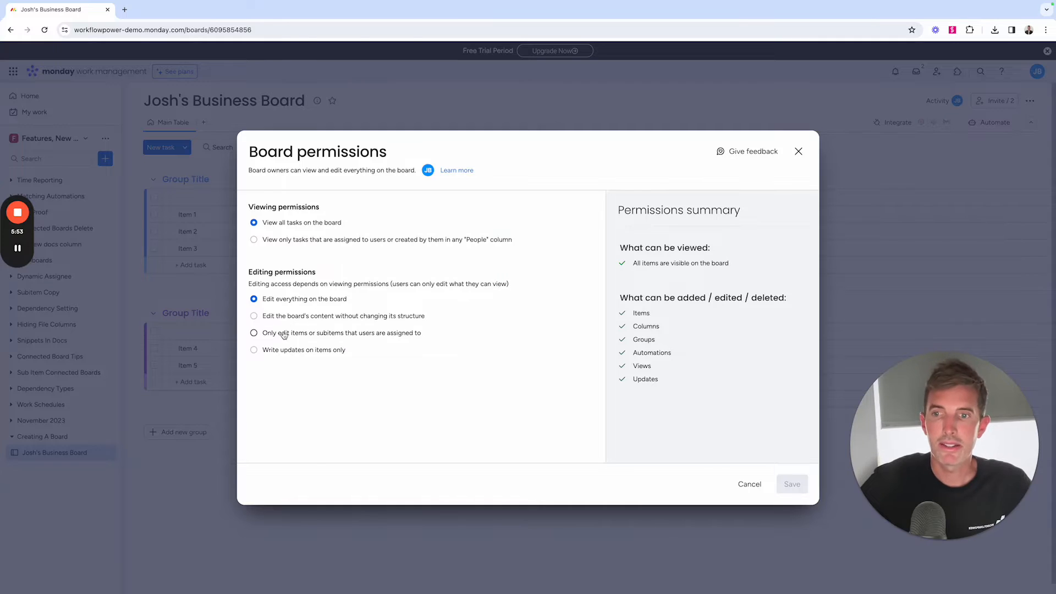
click(254, 317)
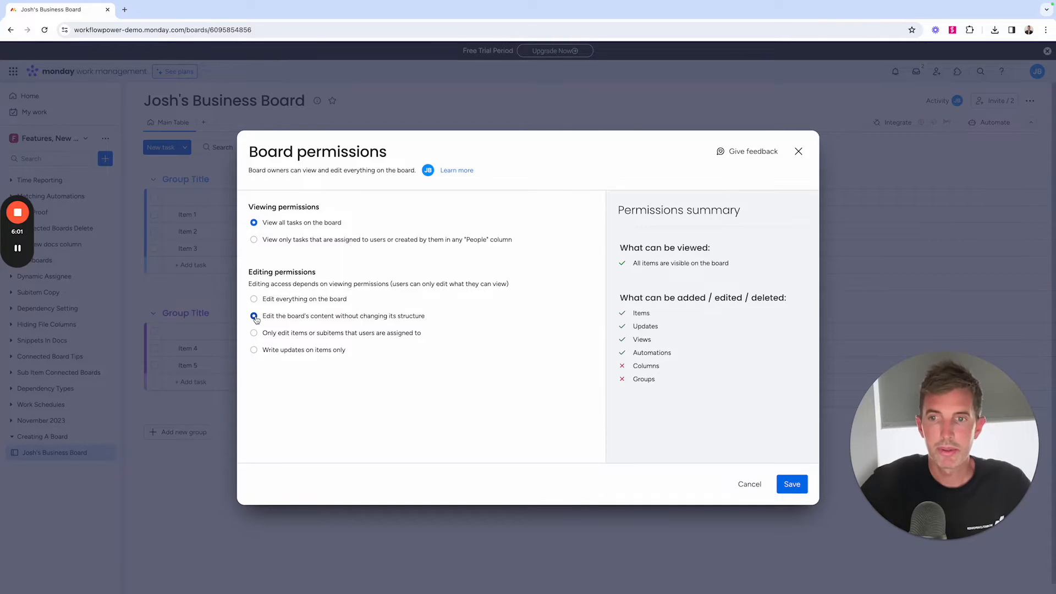
click(253, 350)
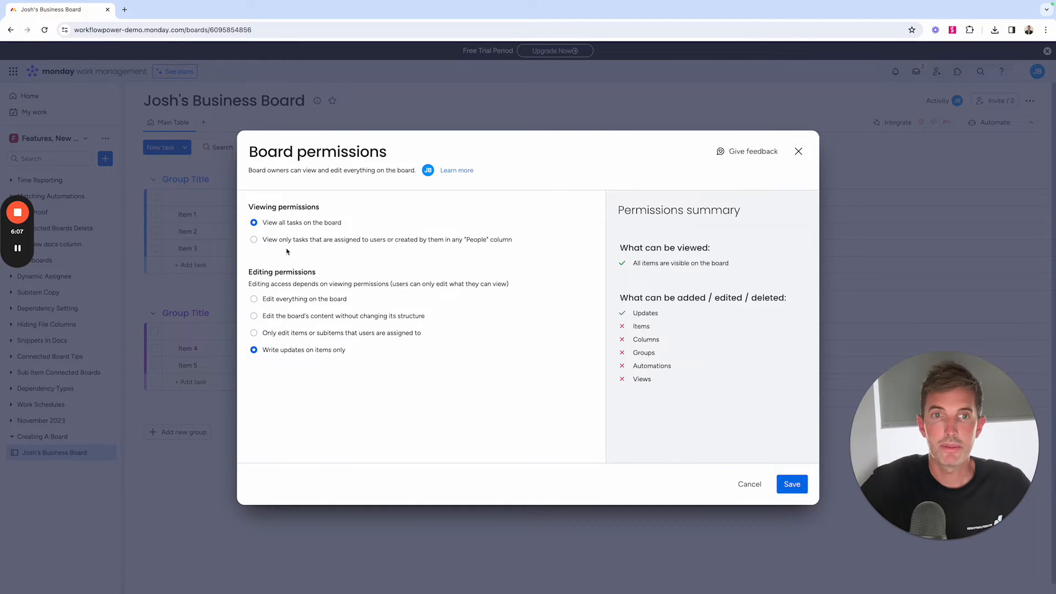
click(796, 152)
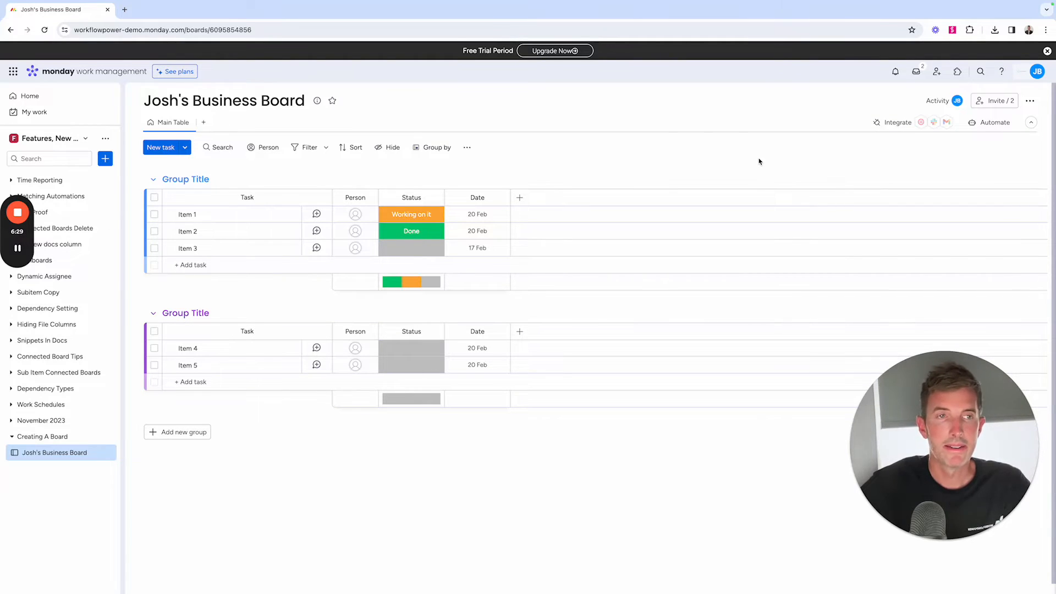
- Try the board notification options for mentions and assigns only, muting all, and muting all board members, closing without saving
click(1026, 103)
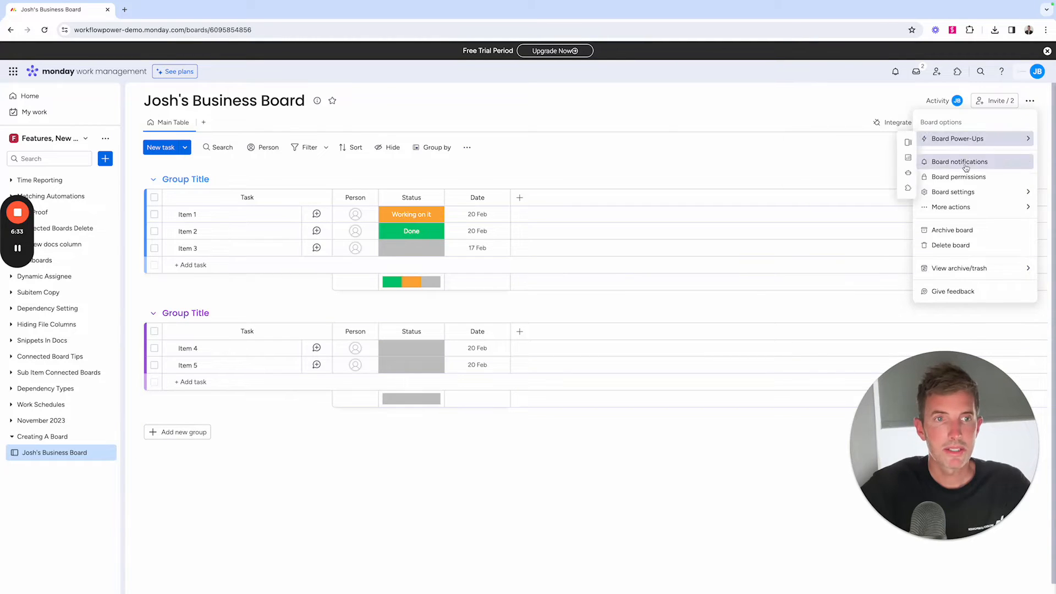
mouse_move(961, 199)
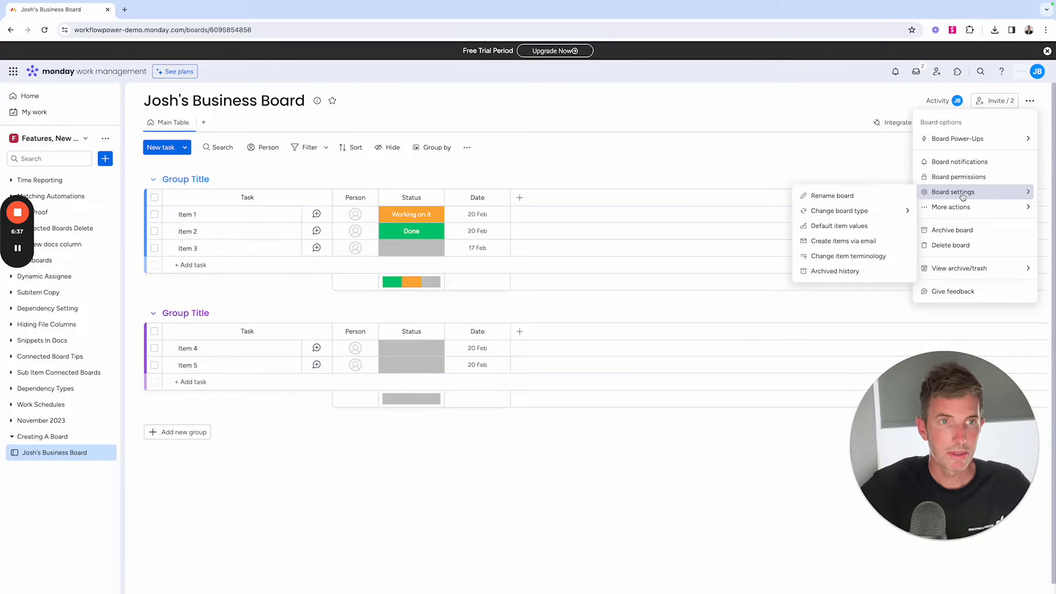
click(962, 163)
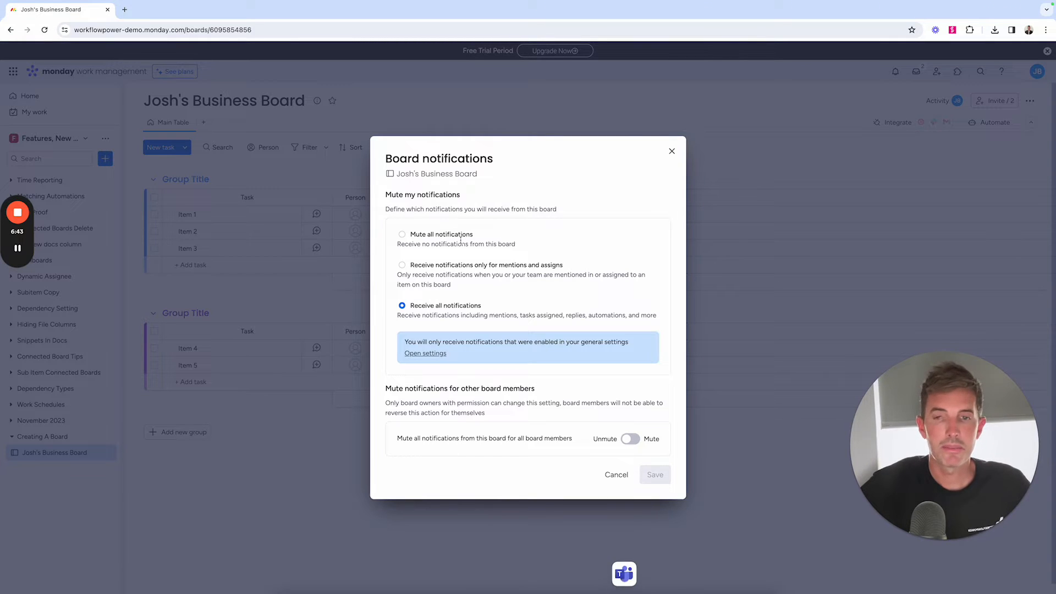
click(403, 265)
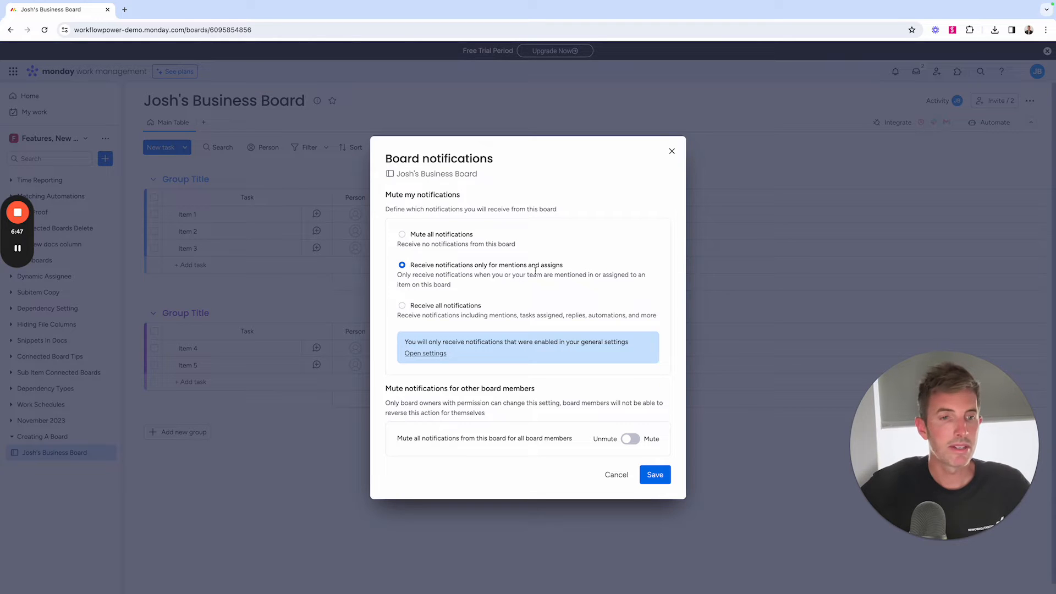
click(402, 235)
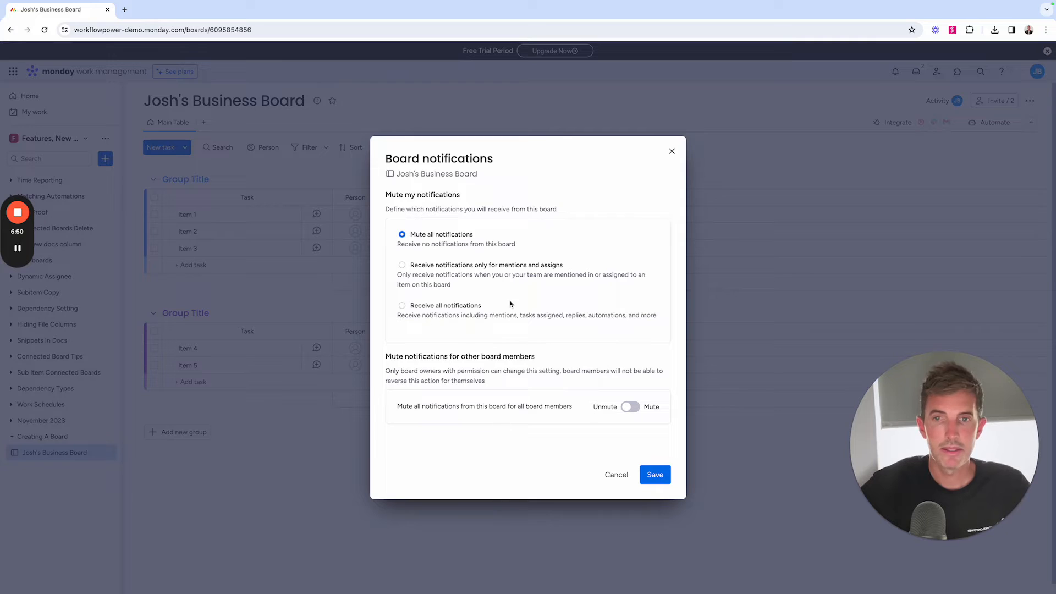
click(630, 407)
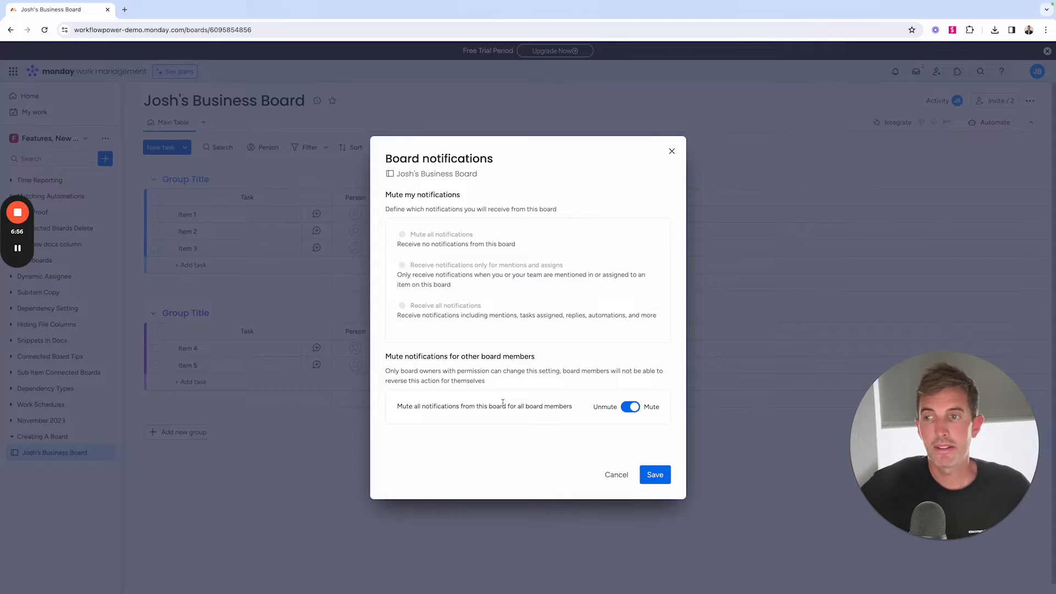
click(671, 150)
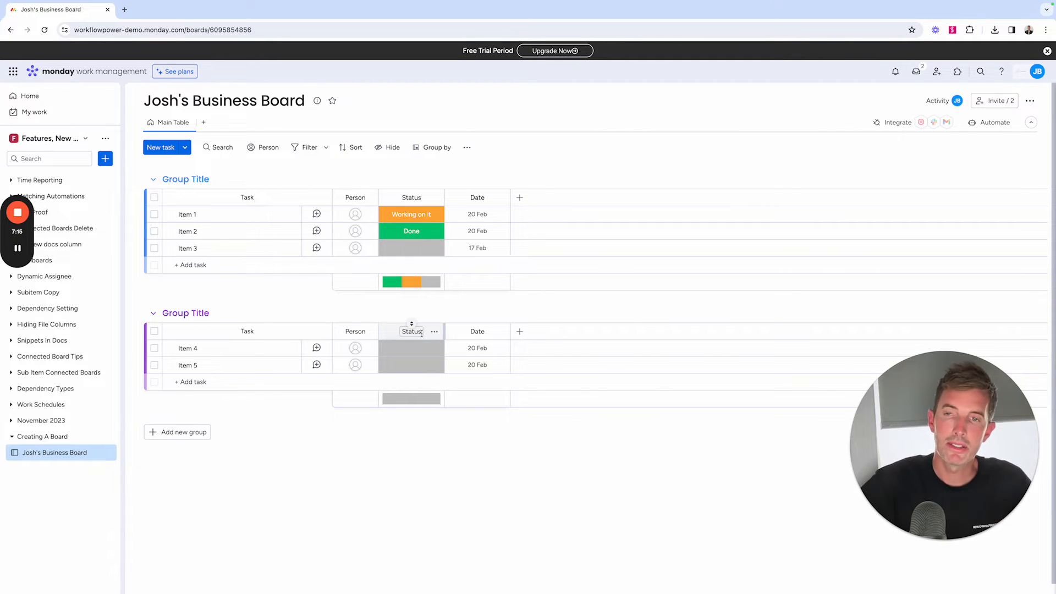
- Rename the board's first group as Stage A and the second group as Stage B
click(191, 180)
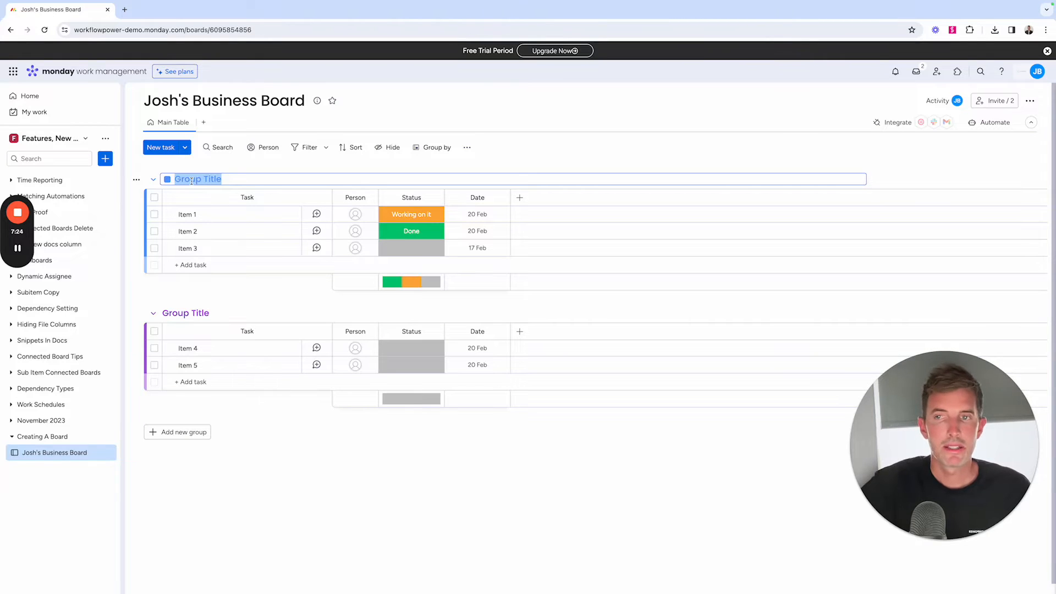
text(Stage A)
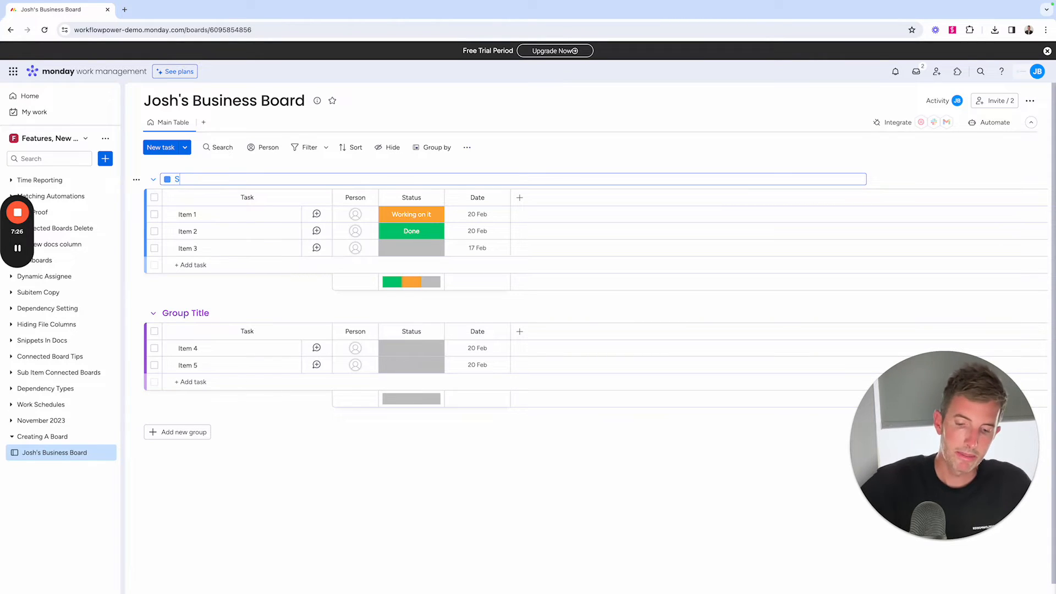
click(186, 313)
text(Stage B)
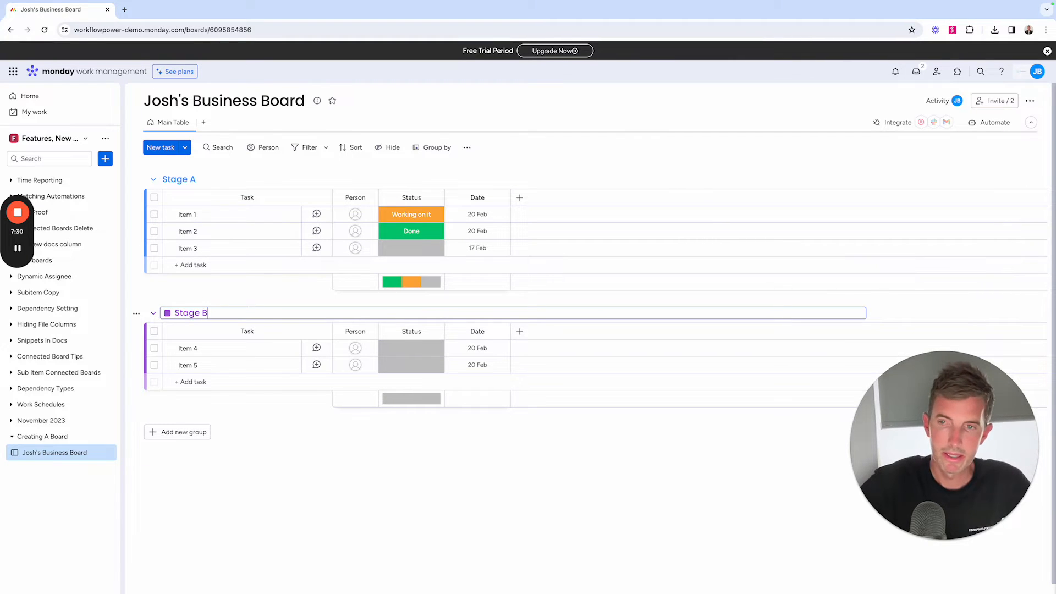
- Add a new group below Stage B and name it Stage 3
click(182, 431)
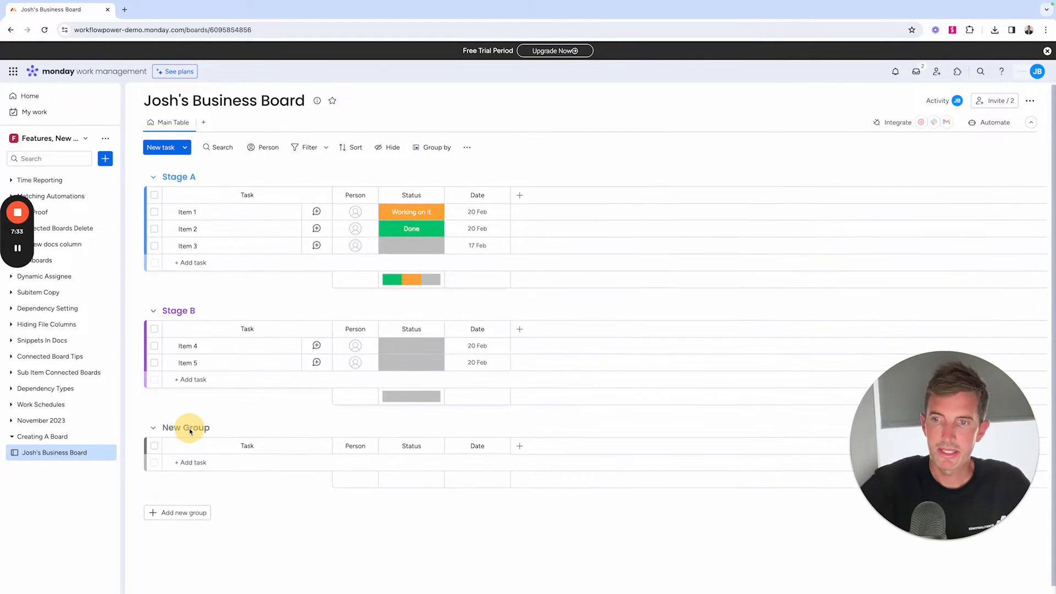
click(181, 427)
double_click(182, 427)
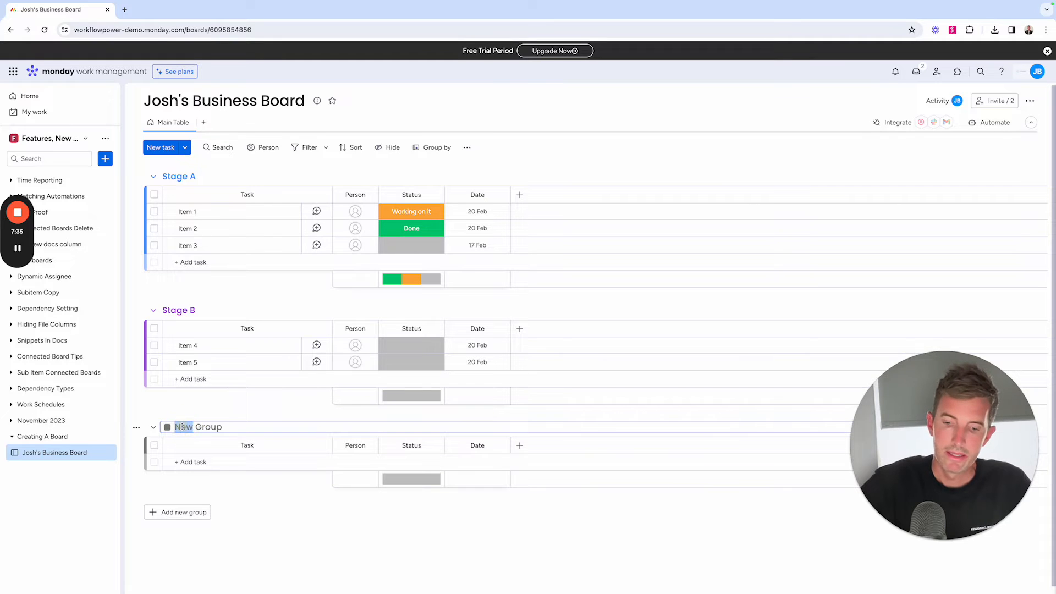
text(S)
triple_click(189, 427)
text(Stage 3)
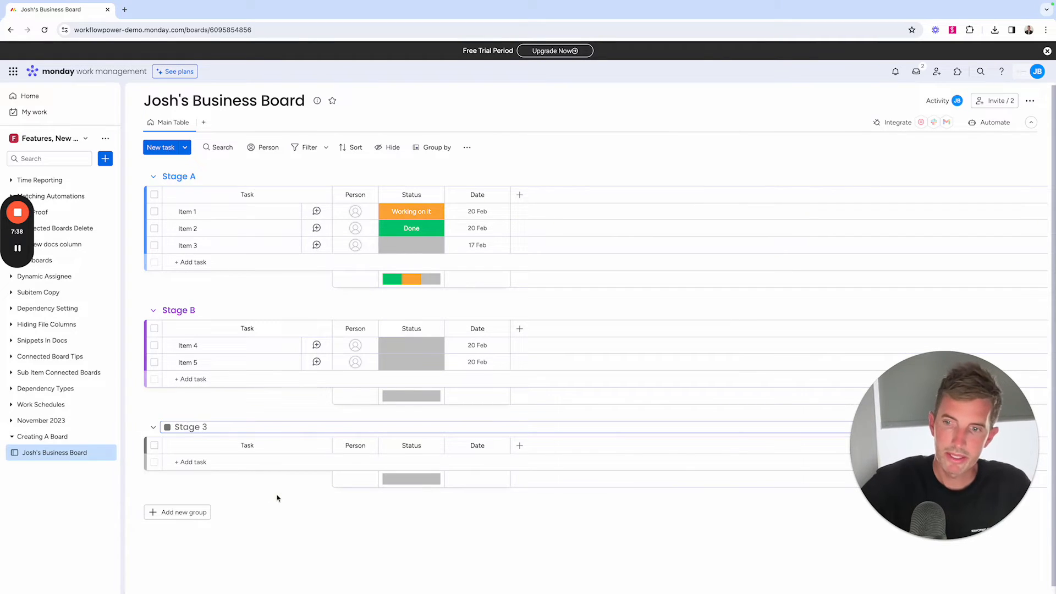
key(Return)
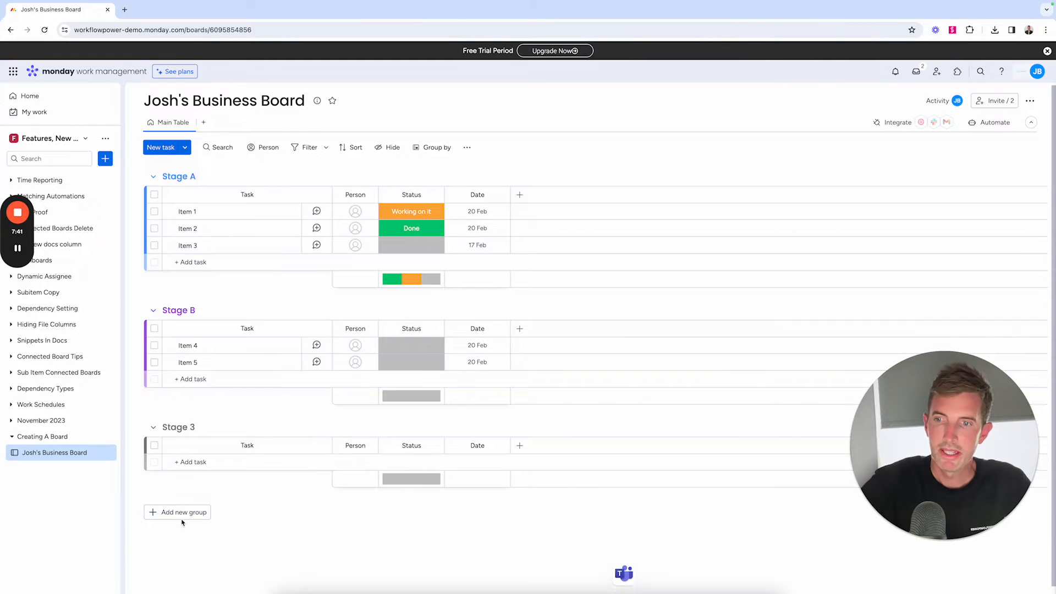
- View the colour choices for the Stage 3 group and close them without choosing a colour
click(176, 429)
click(167, 427)
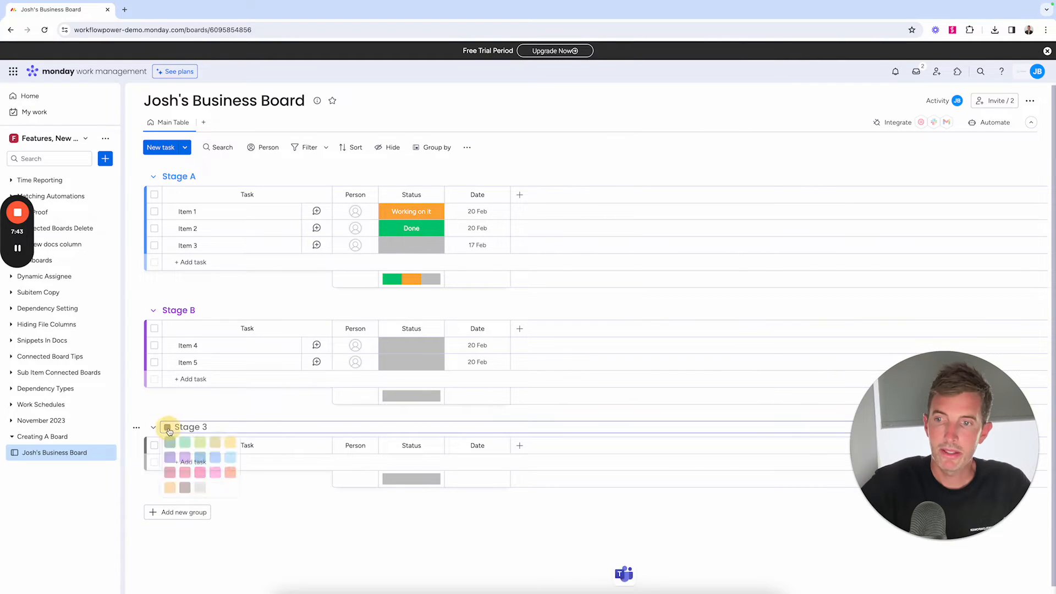
click(229, 406)
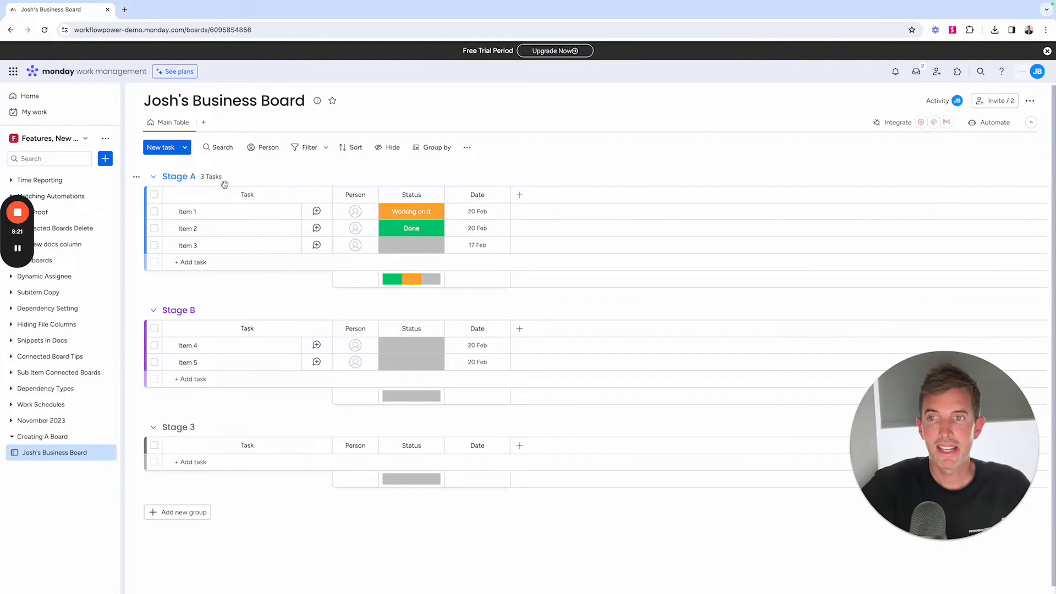
- Rename the three items in the Stage A group as Task A, Task B and Task C
click(188, 213)
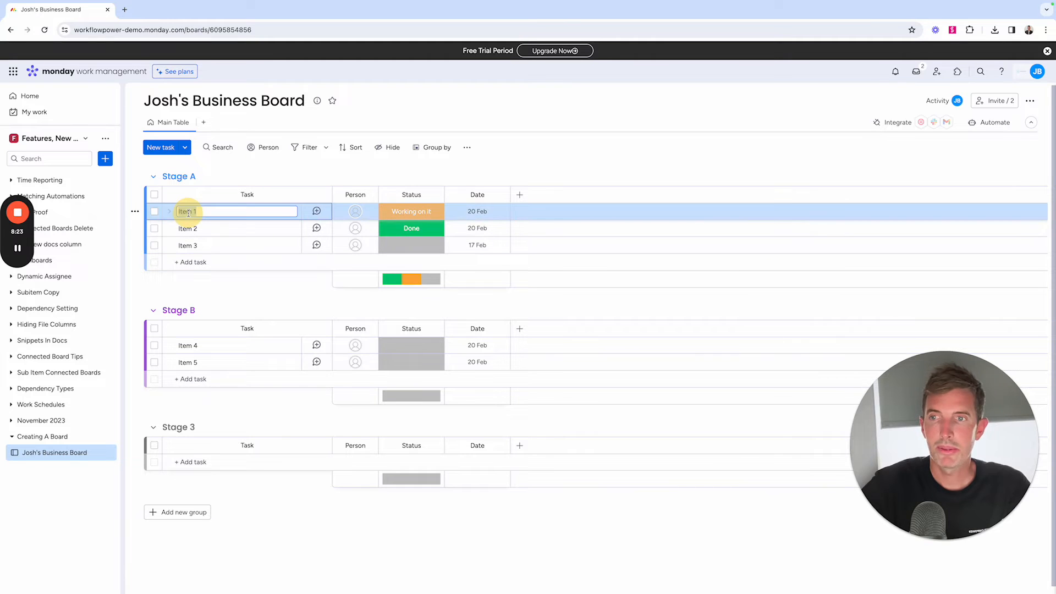
text(Task A)
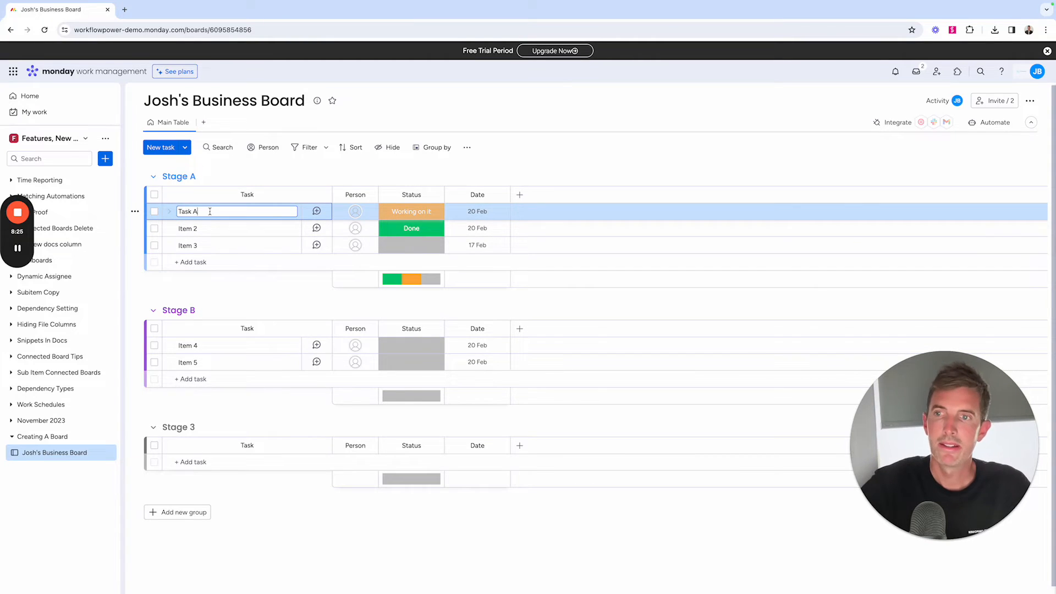
key(Return)
click(185, 228)
text(Task B)
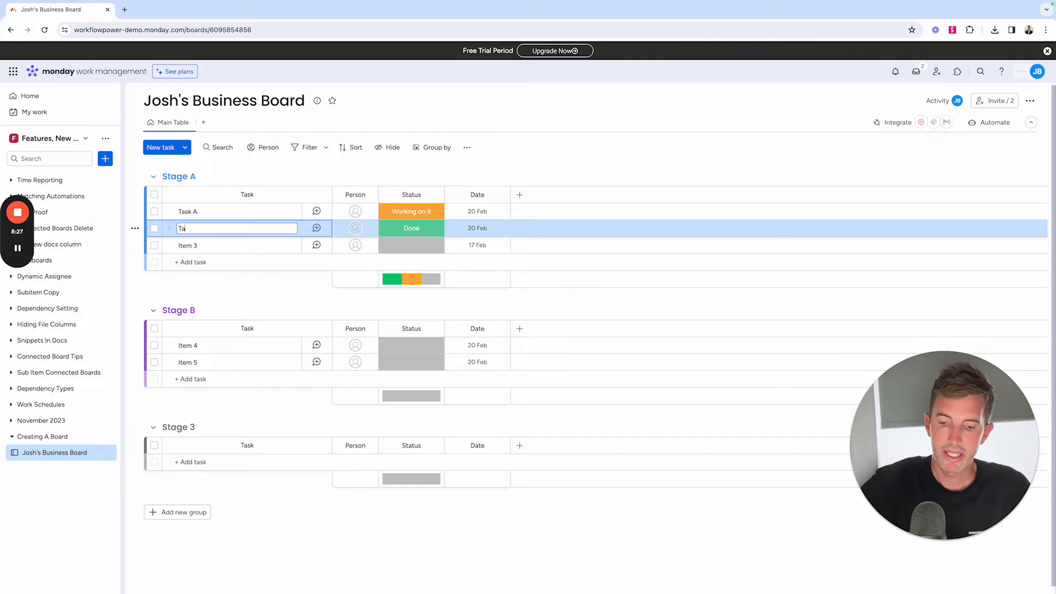
click(188, 245)
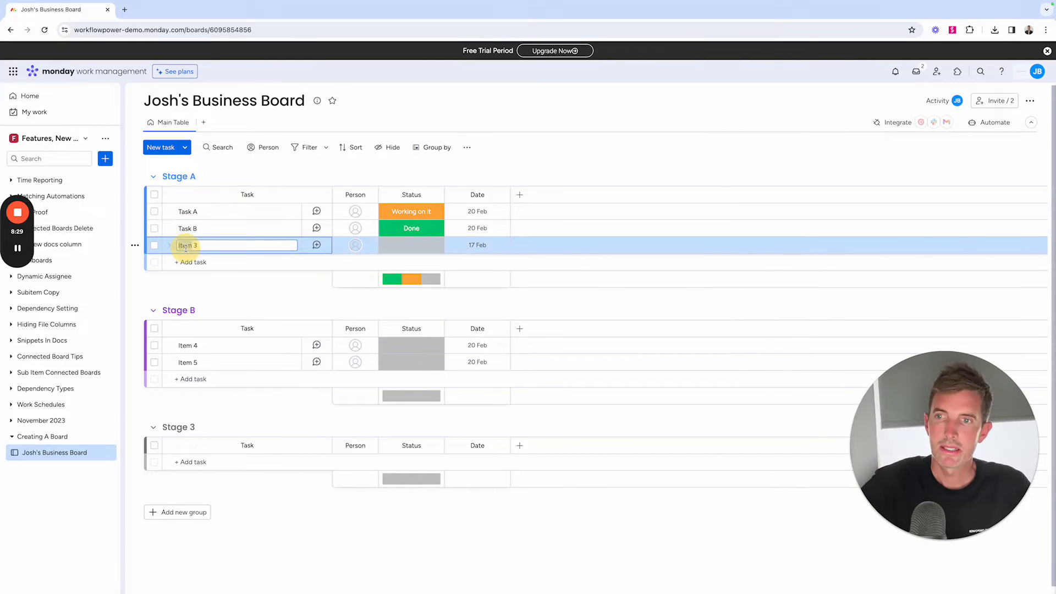
text(Task C)
key(Return)
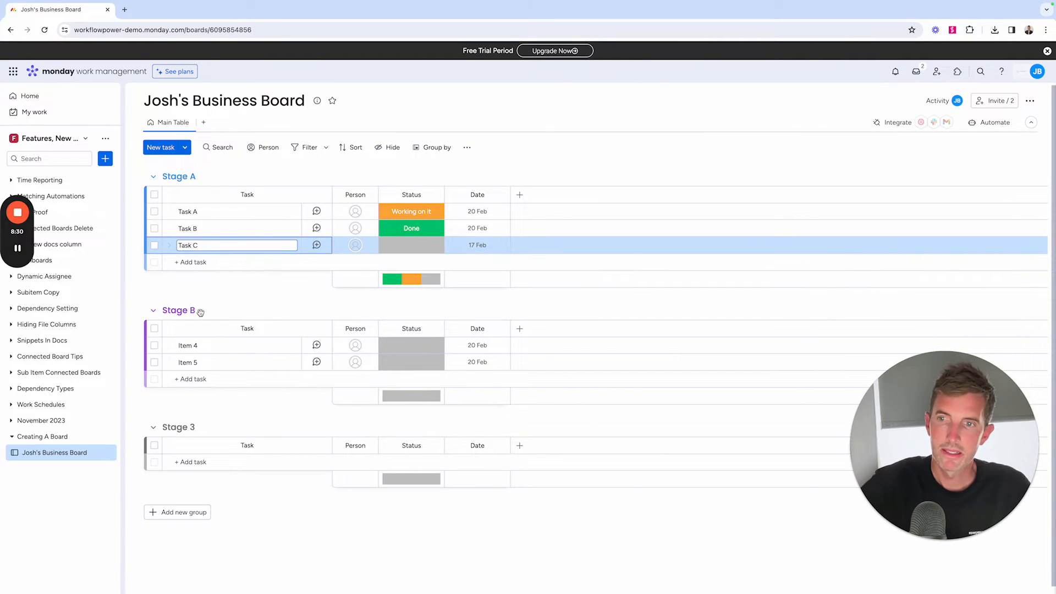
- Rename the two items in the Stage B group as Task D and Task E
click(194, 345)
text(Task D)
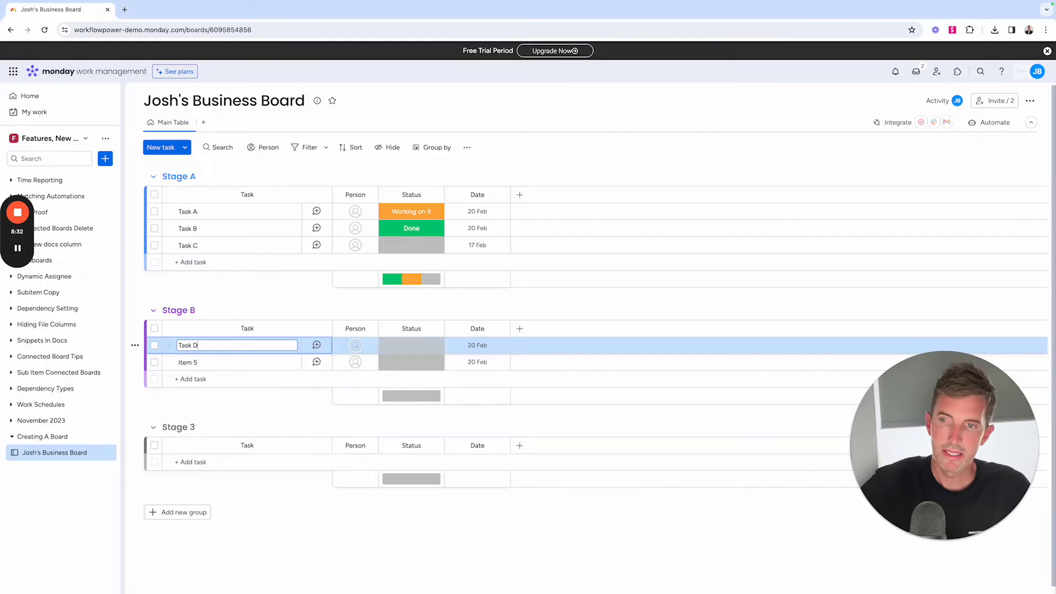
click(197, 361)
text(Task E)
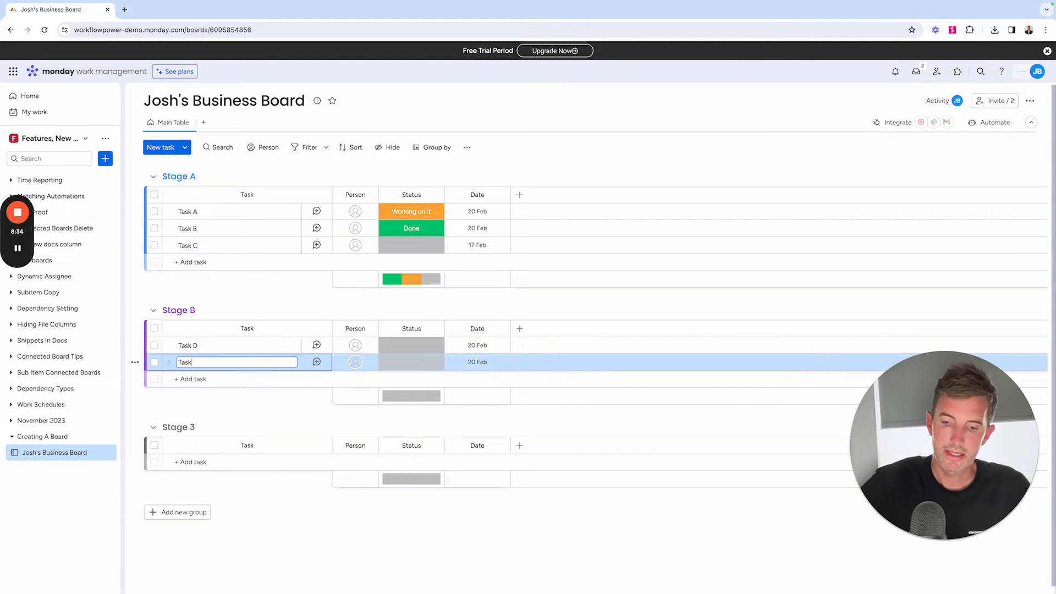
click(264, 299)
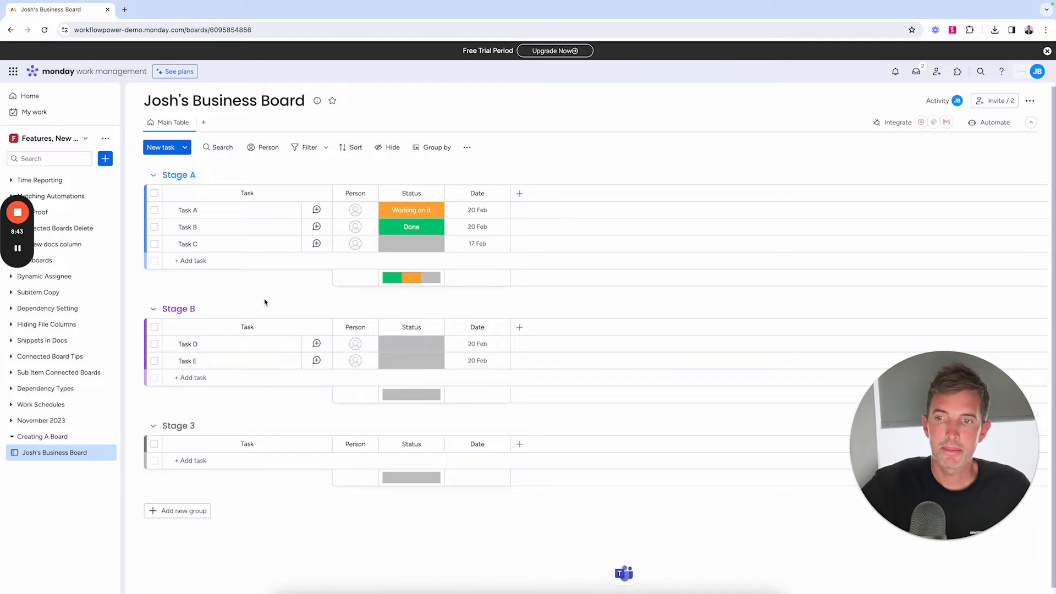
- Add a task named Task F to the Stage 3 group
click(211, 460)
text(Task F)
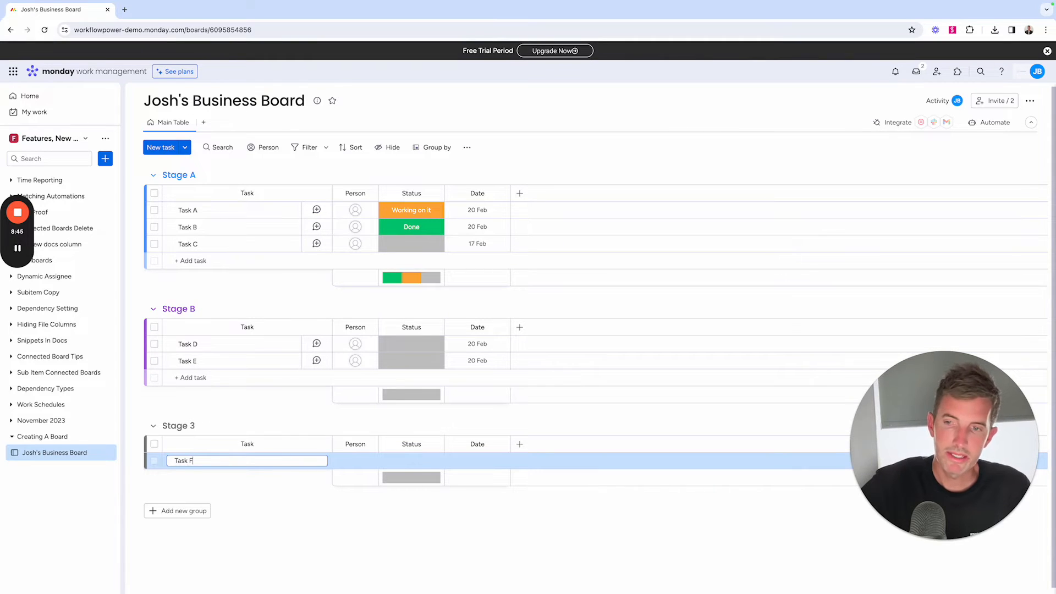
key(Return)
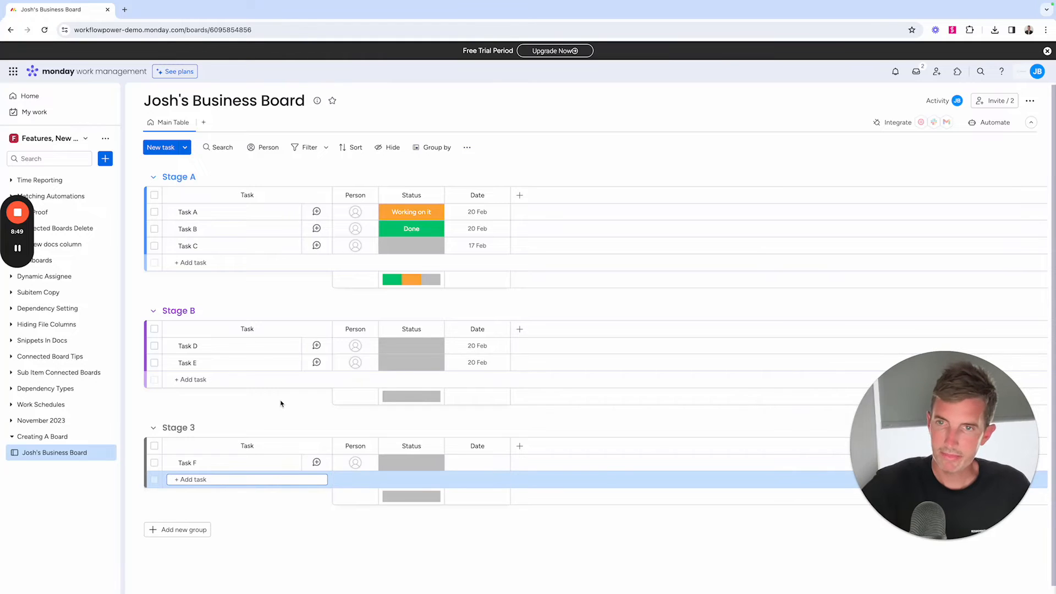
- Expand Task A in the Stage A group and add a subitem named Task A.1
click(170, 212)
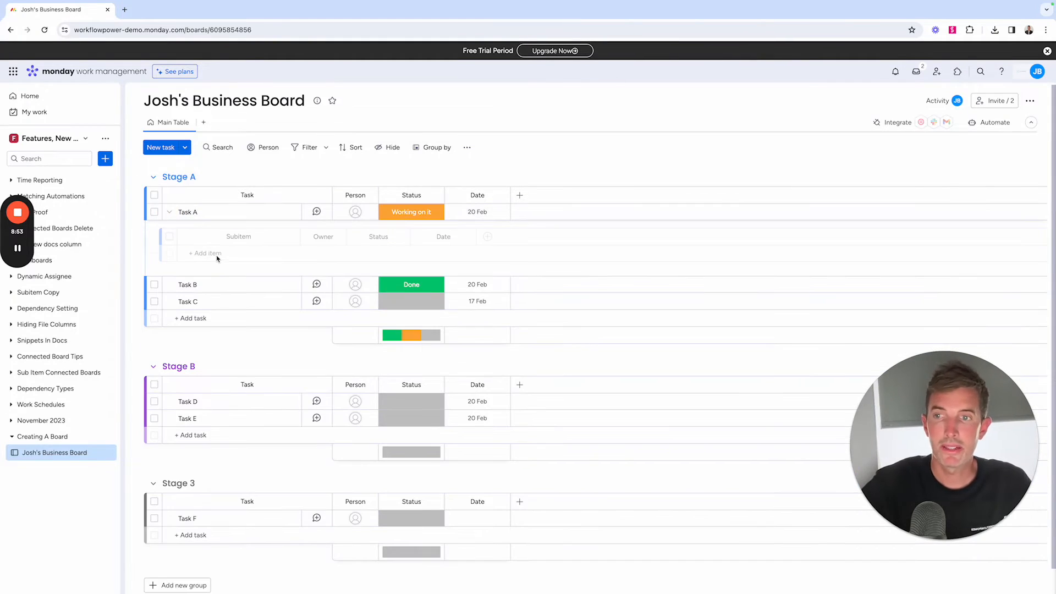
click(214, 254)
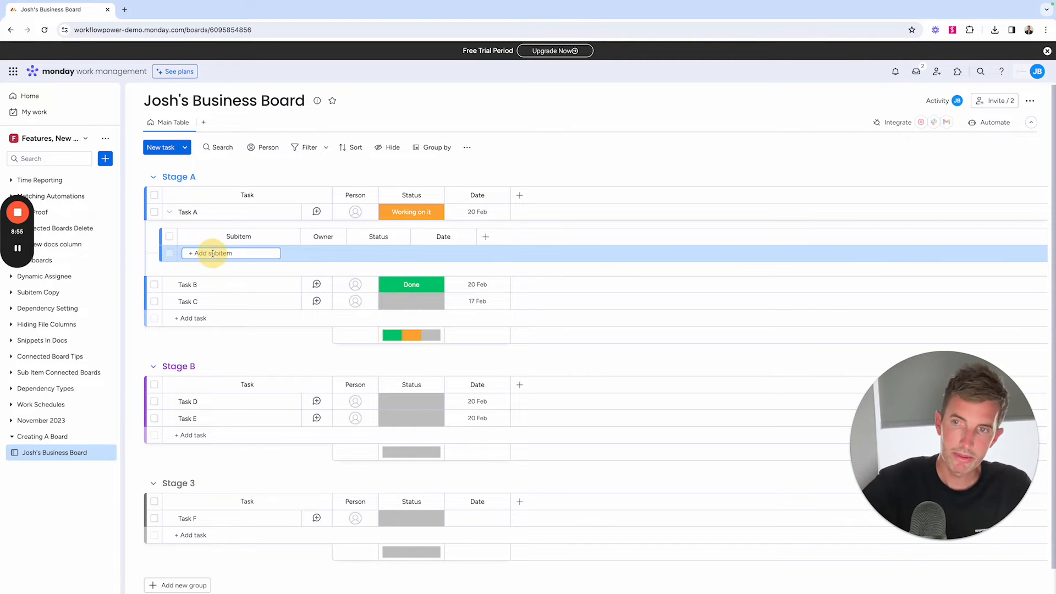
text(Task A.1)
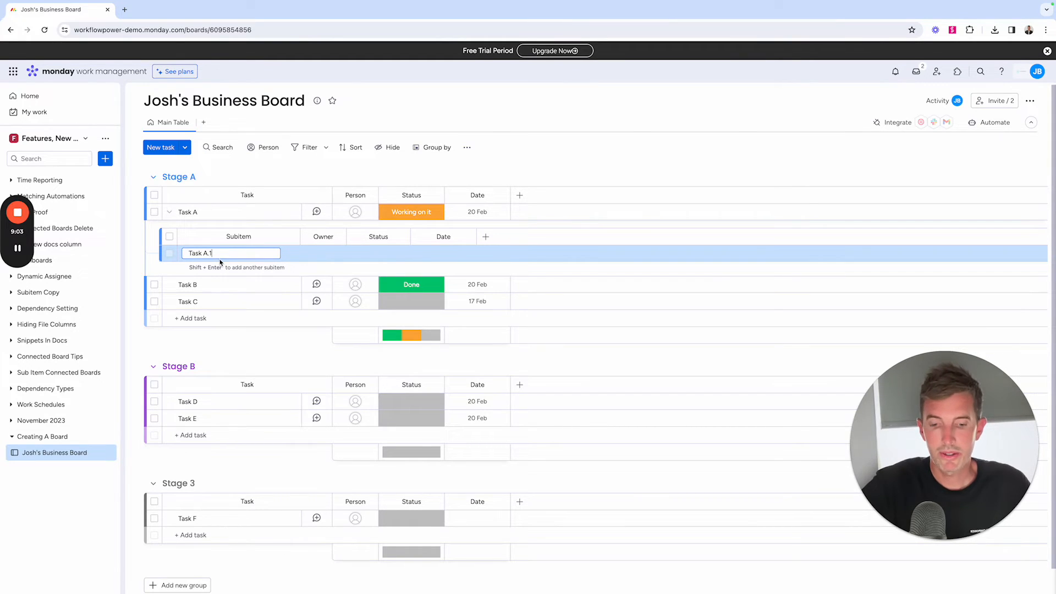
key(Return)
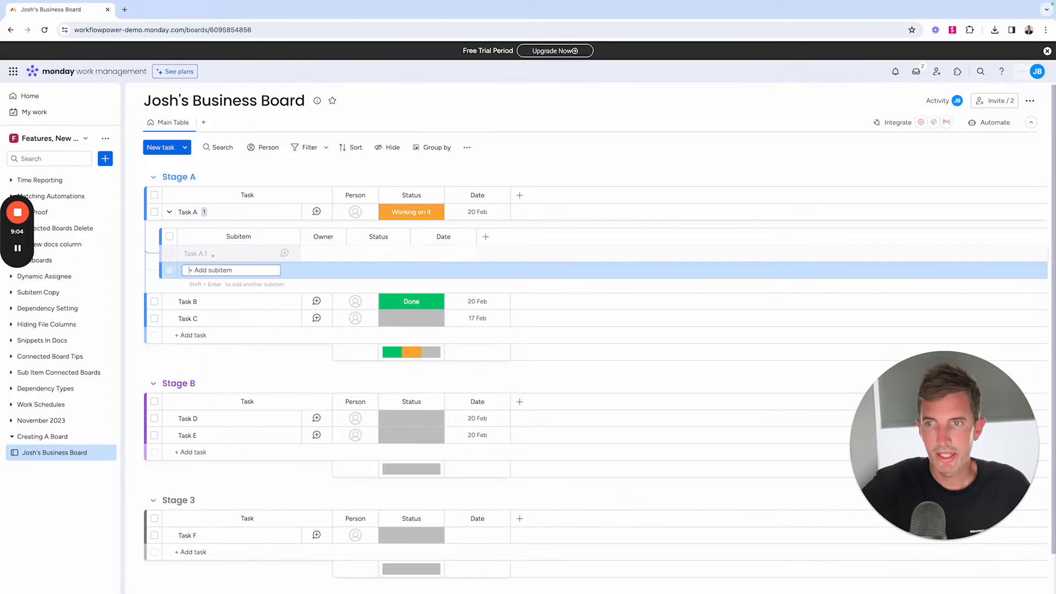
- Add a second subitem named Task A.2 under Task A and collapse the subitem list
text(T)
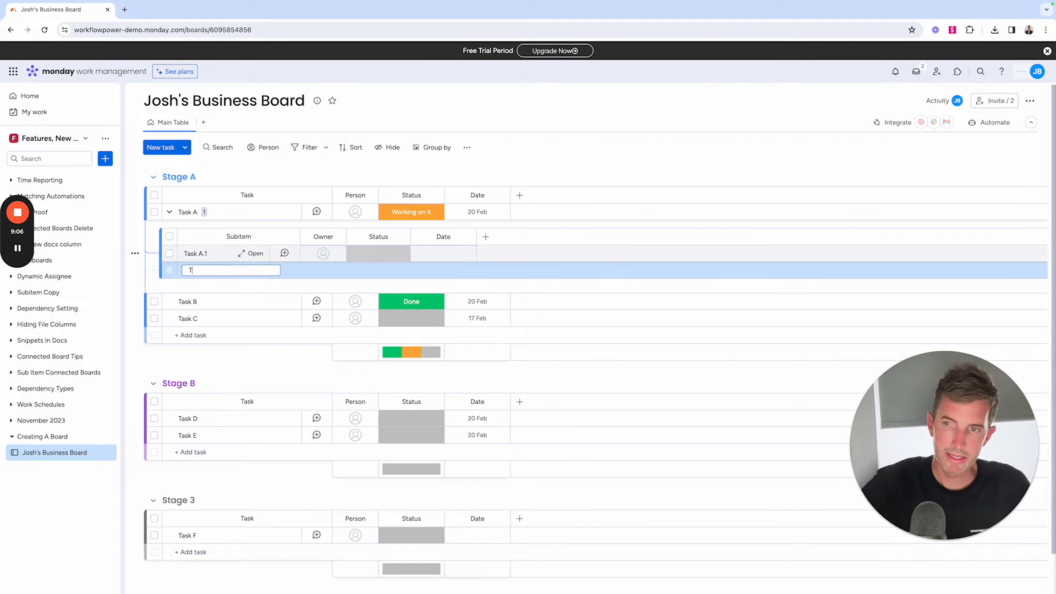
text(ask A.2)
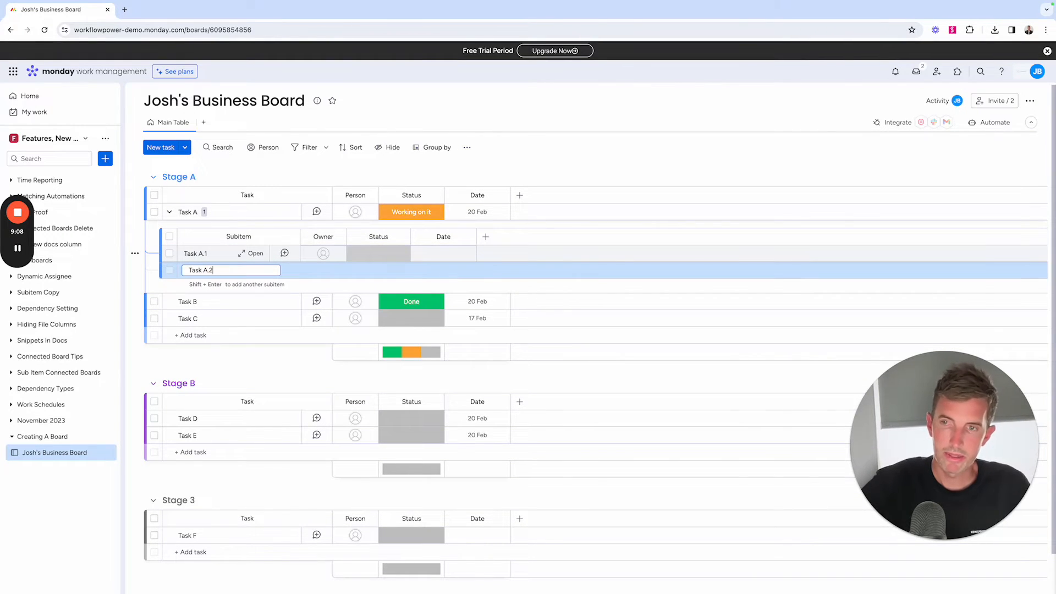
key(Return)
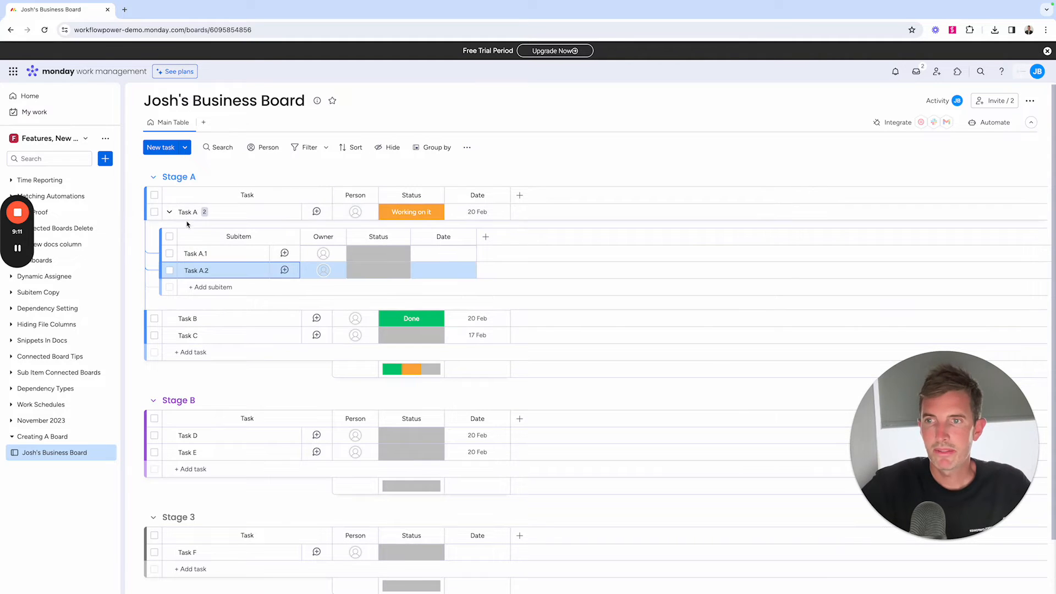
click(170, 212)
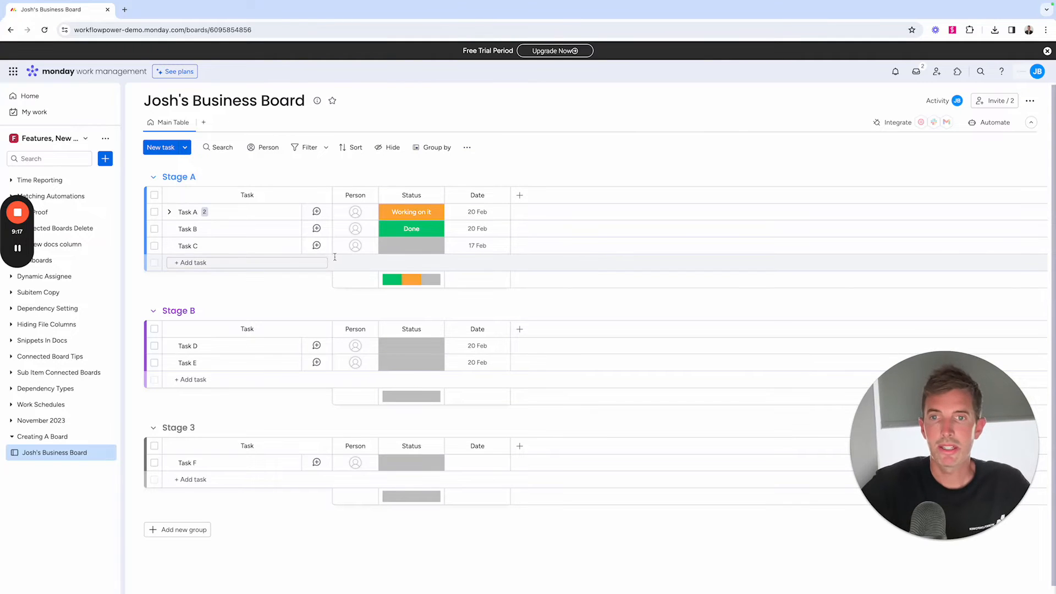
- Reset the statuses of Task A and Task B in the Stage A group to blank
click(411, 212)
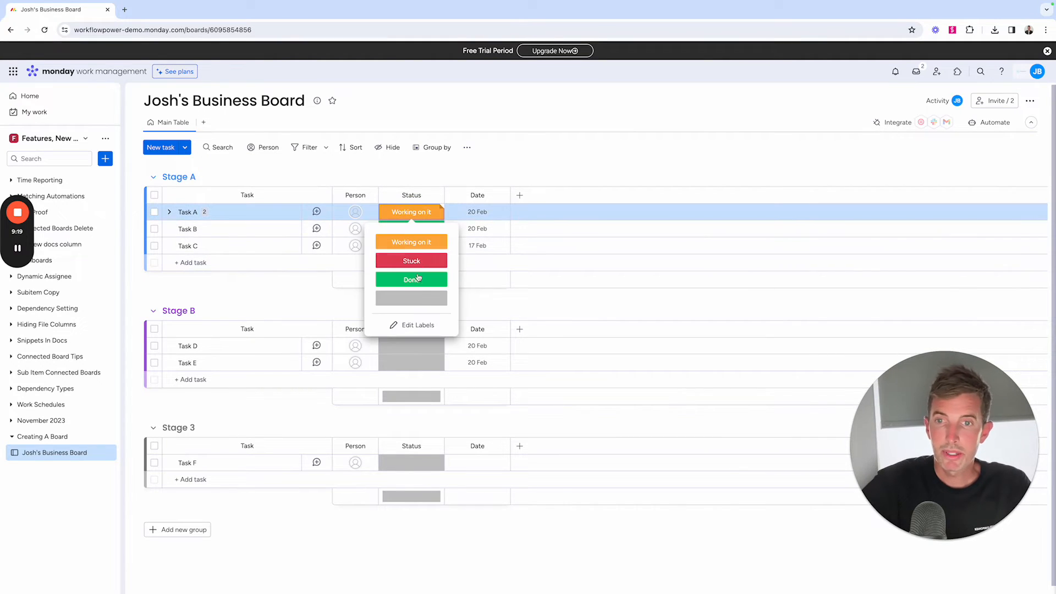
click(418, 301)
click(411, 228)
click(418, 316)
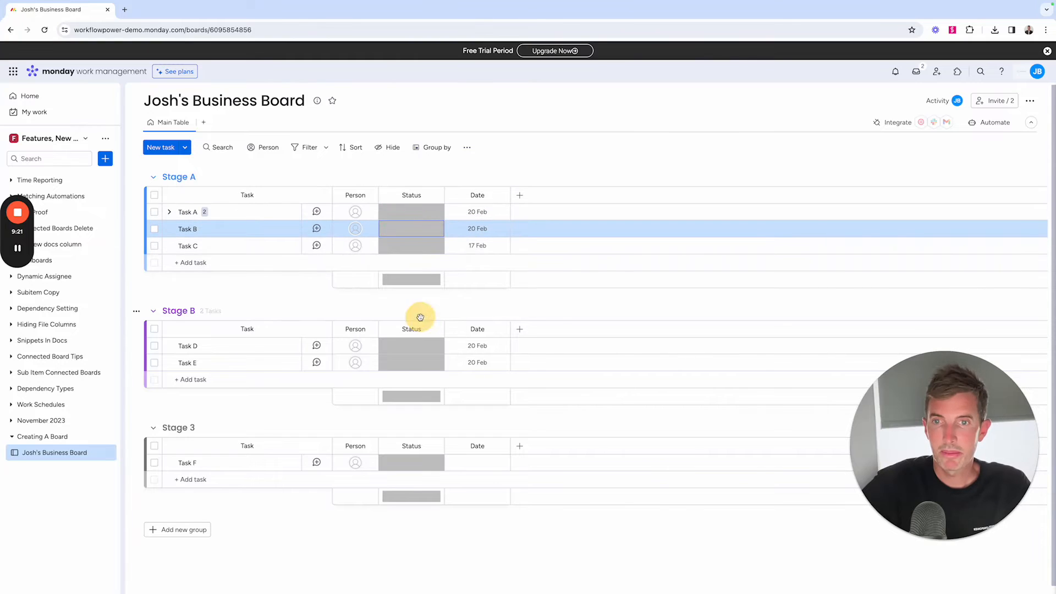
- Add Dropdown, Numbers, Timeline and Files columns to the board after the Date column
click(519, 195)
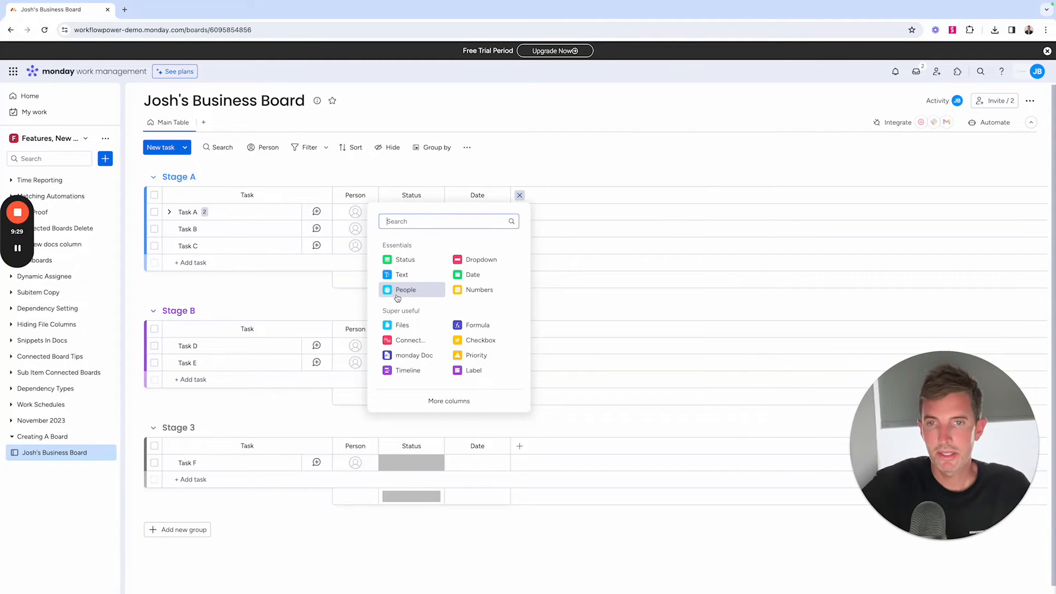
click(468, 262)
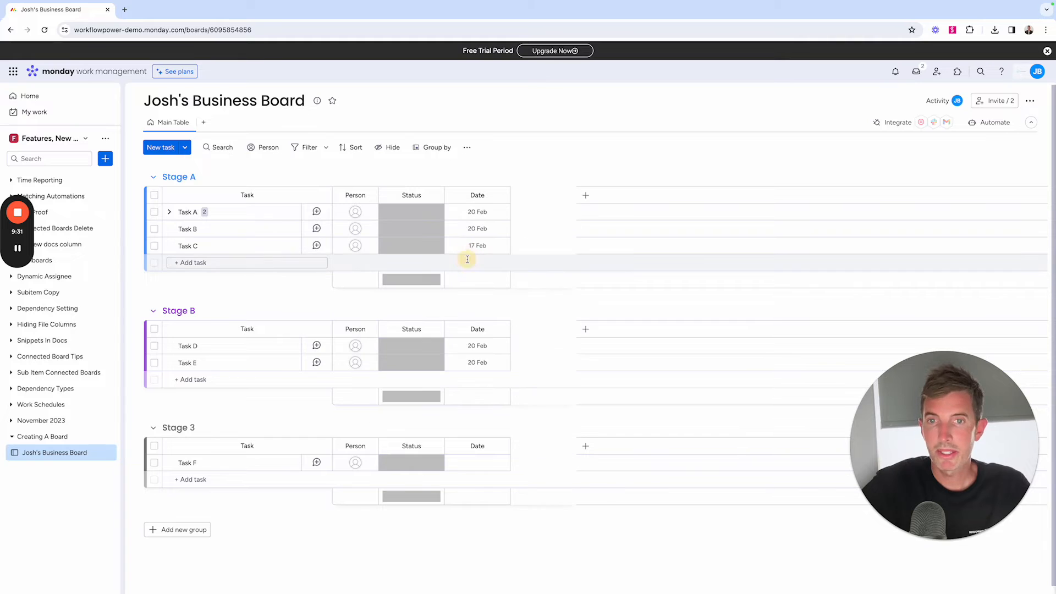
click(587, 197)
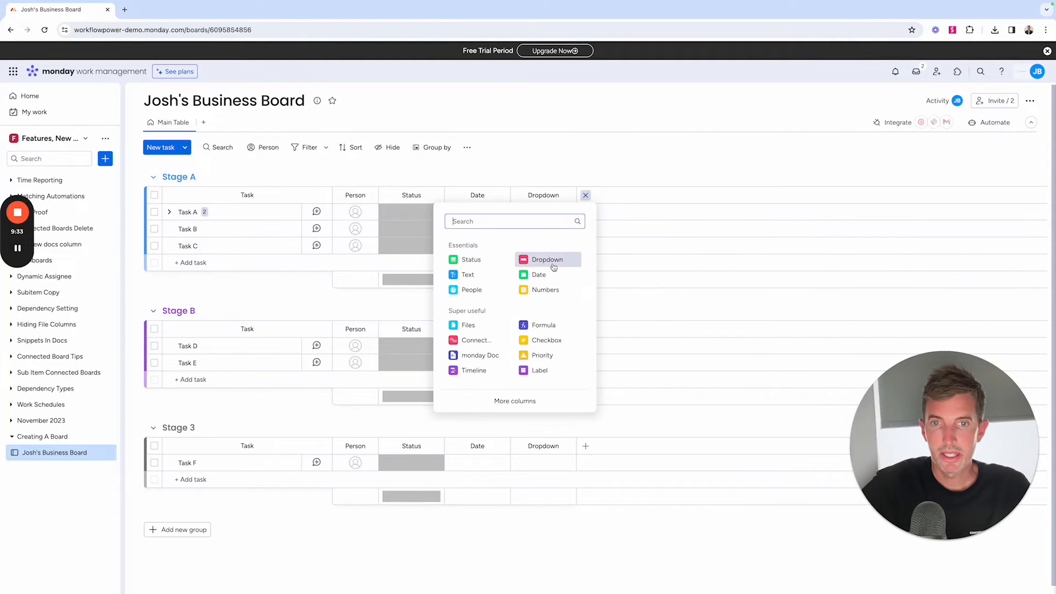
click(546, 291)
click(651, 196)
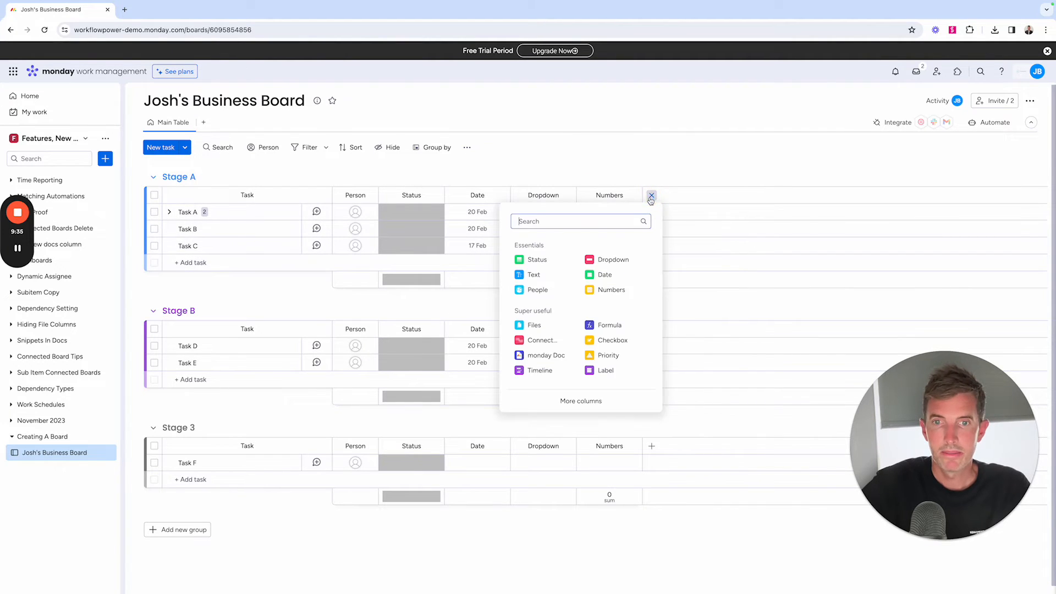
click(525, 368)
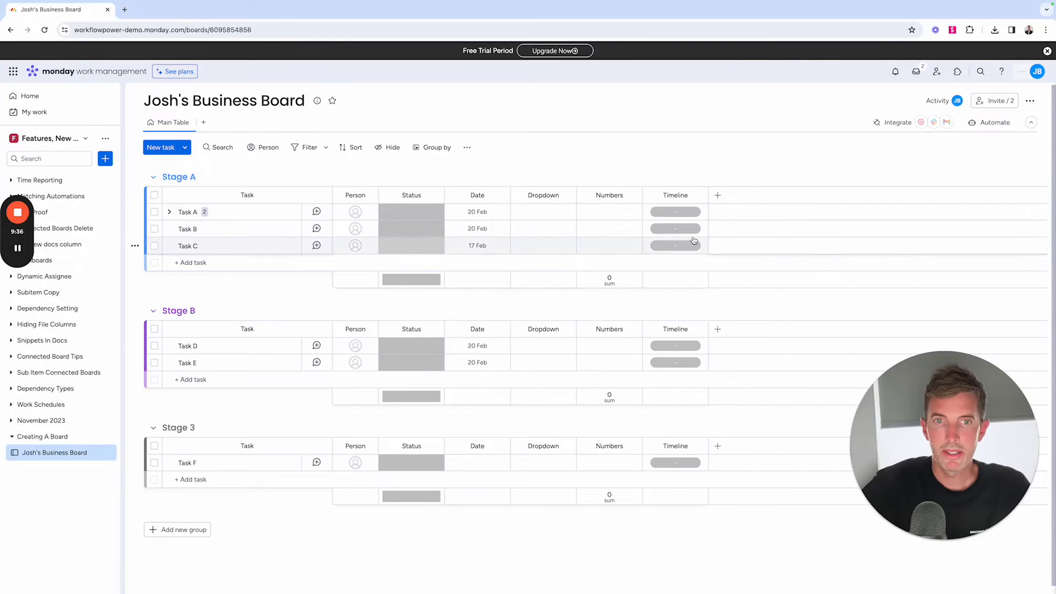
click(717, 196)
click(603, 324)
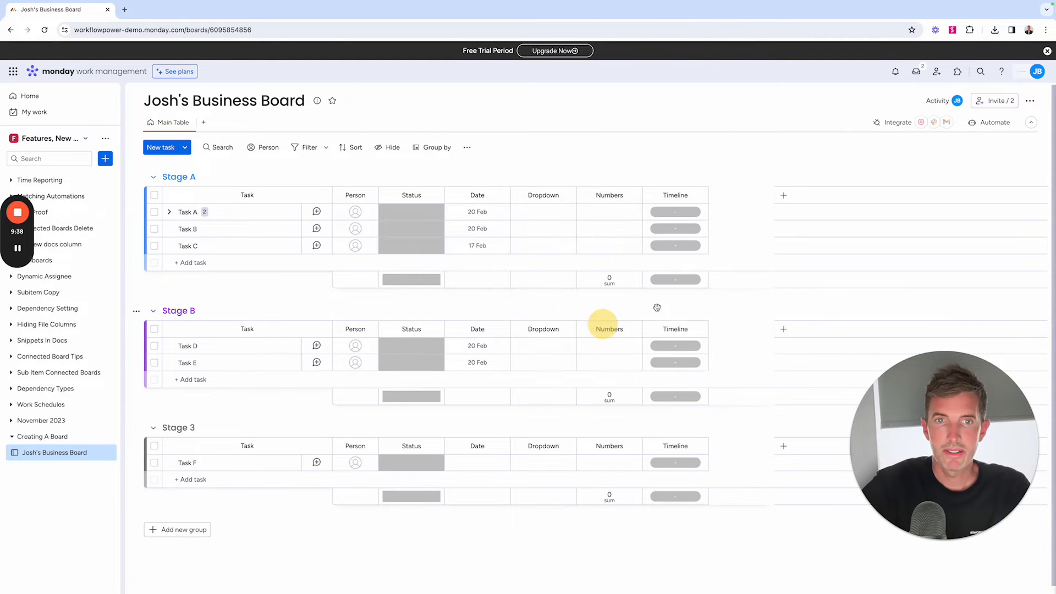
- Browse the additional column types in the Column Center, covering the Essentials and Super useful categories, and close it
click(783, 195)
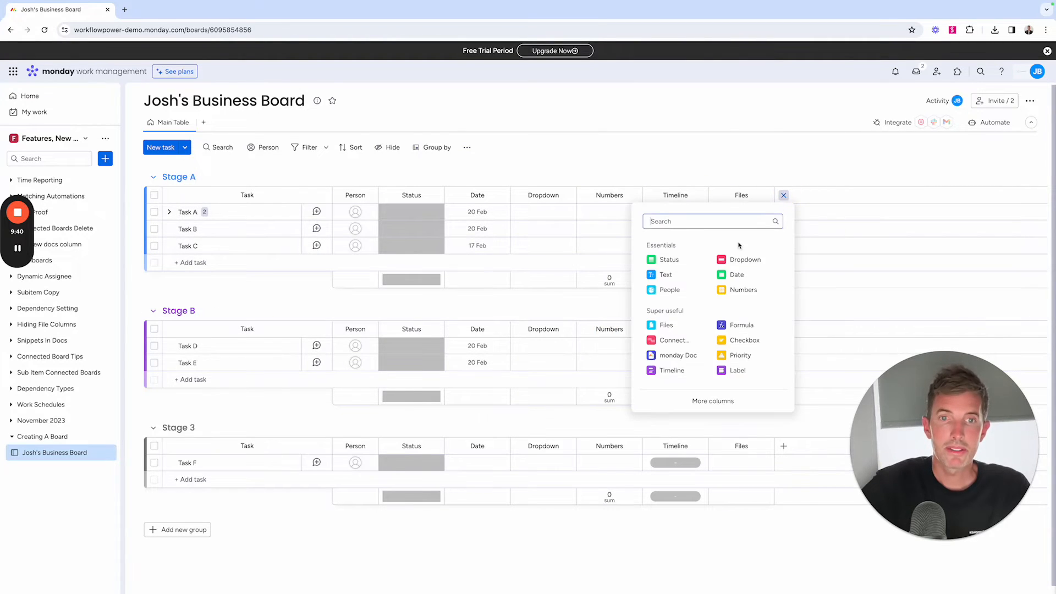
right_click(727, 401)
click(694, 401)
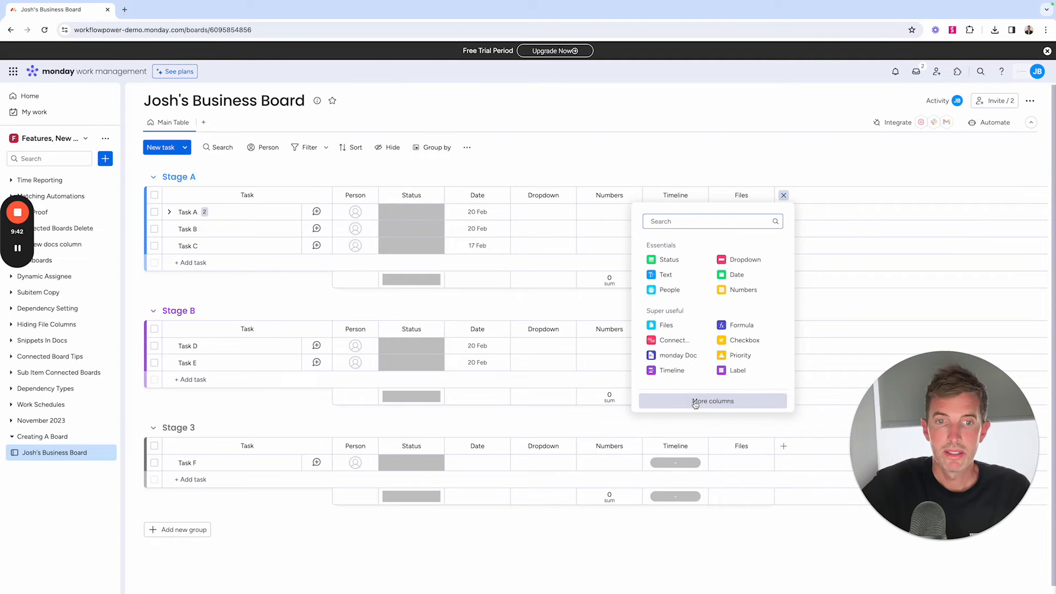
scroll(503, 353, down, 6)
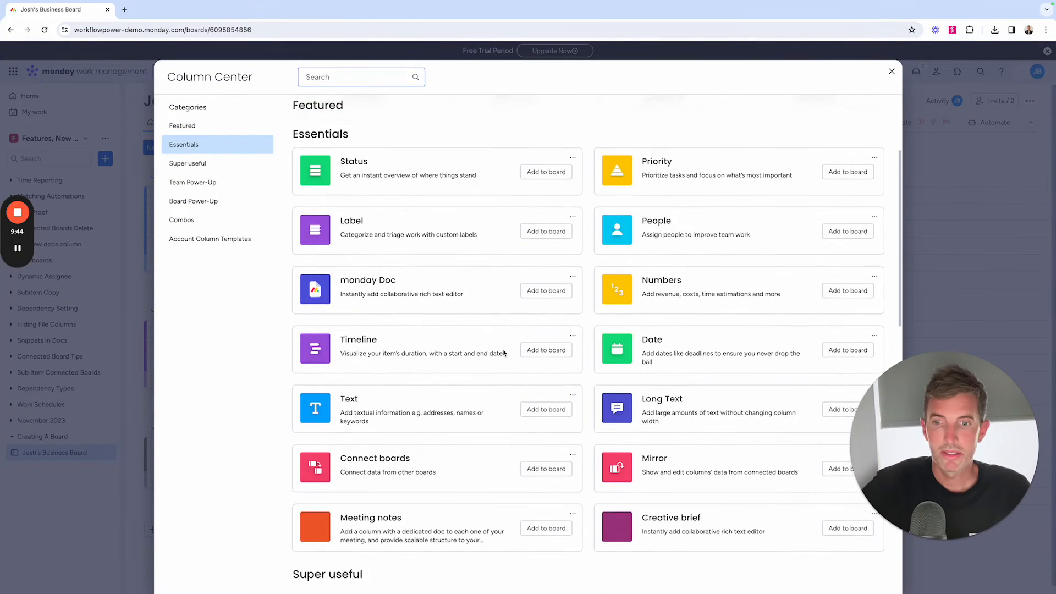
scroll(503, 353, down, 2)
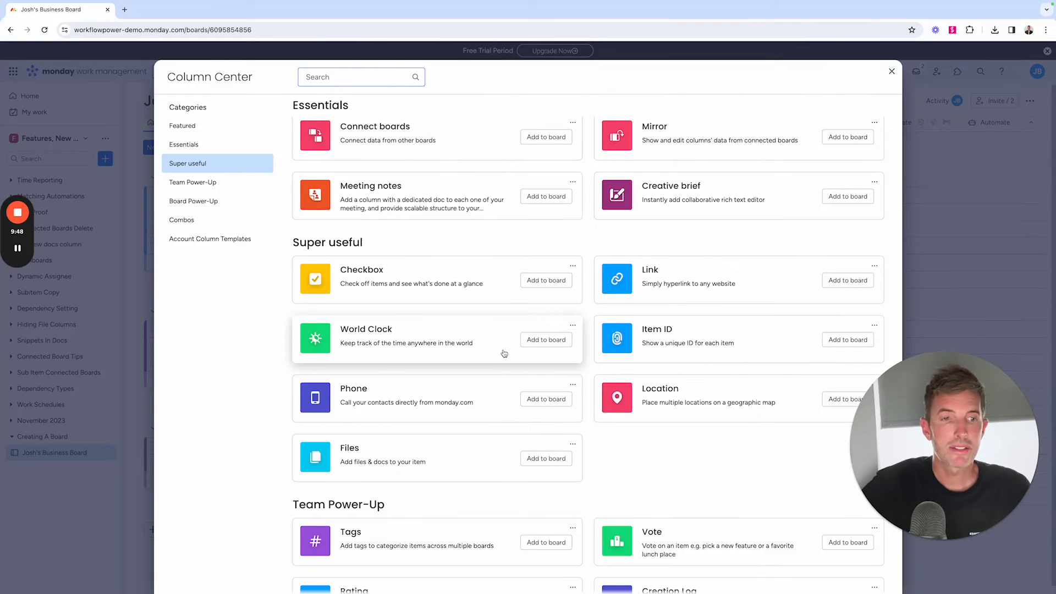
click(890, 72)
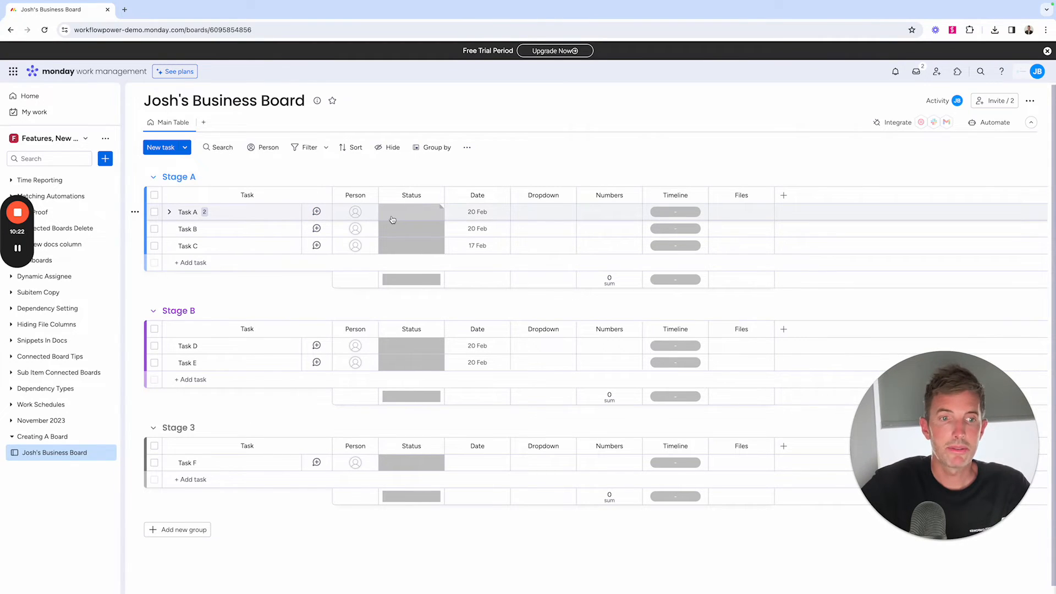
- Copy the parent columns Person, Status, Date, Dropdown, Numbers, Timeline and Files to Task A's subitems and collapse the list
click(170, 213)
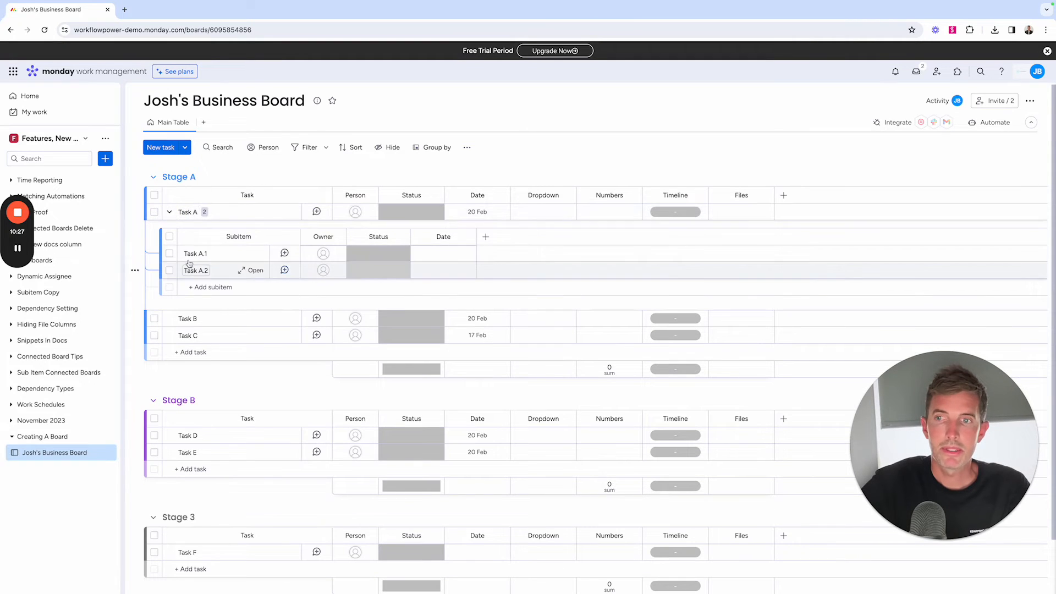
click(485, 237)
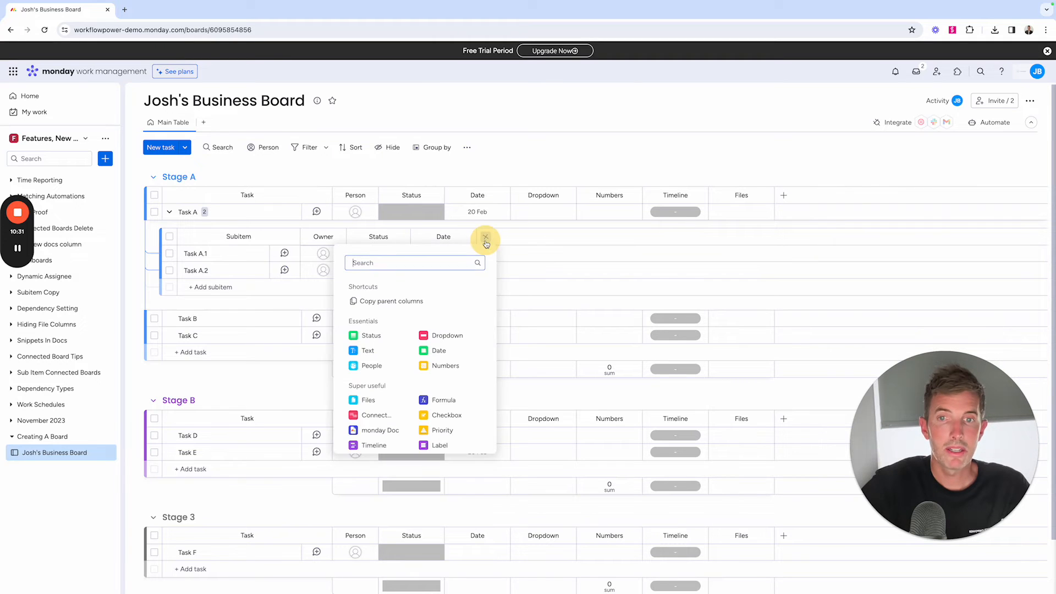
click(398, 304)
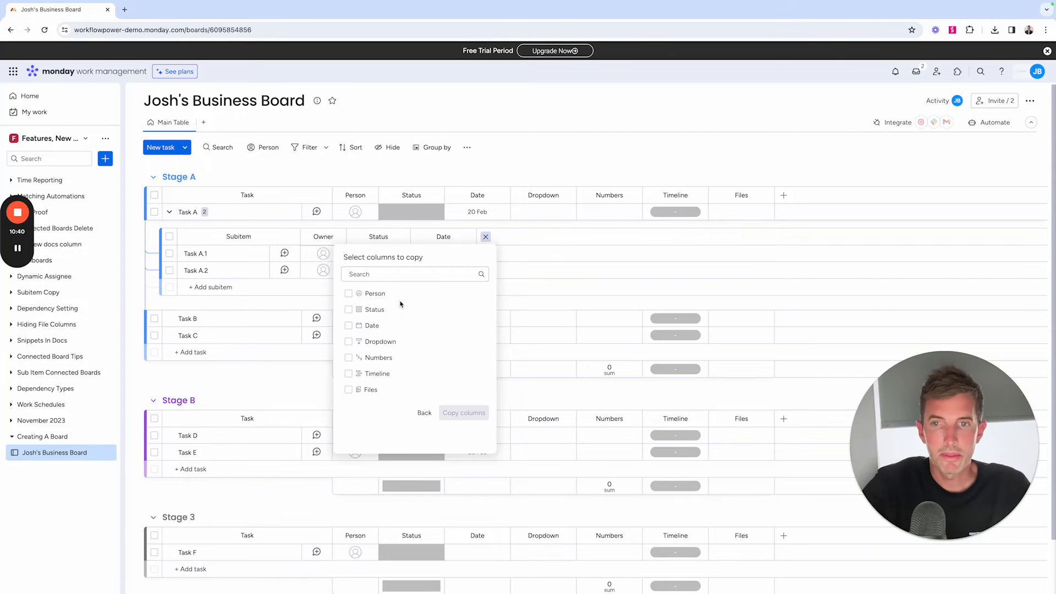
click(348, 294)
click(348, 309)
click(349, 326)
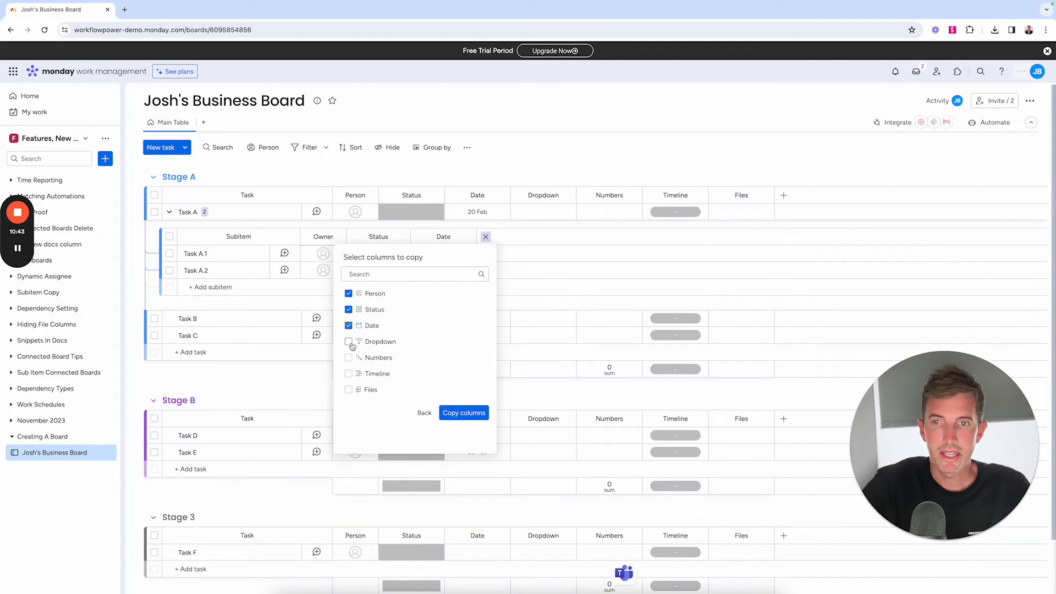
click(349, 342)
click(348, 357)
click(348, 374)
click(348, 389)
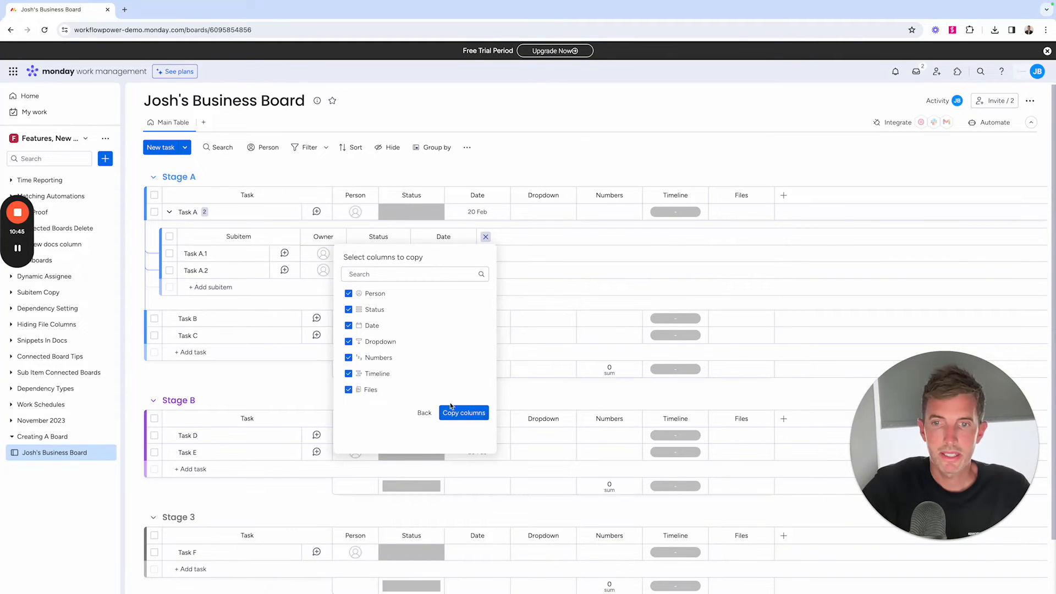
click(456, 412)
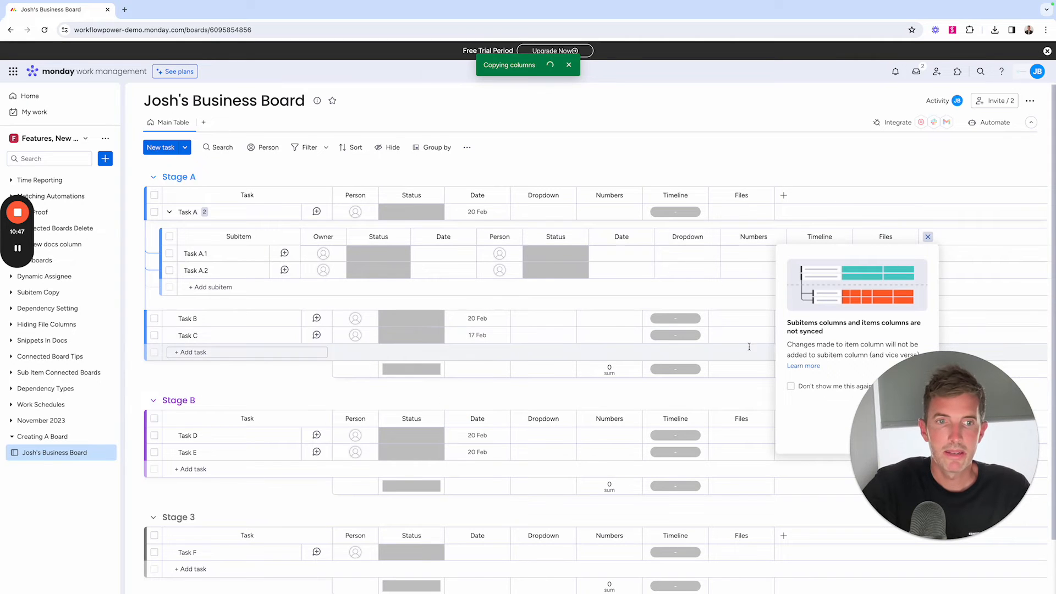
click(727, 302)
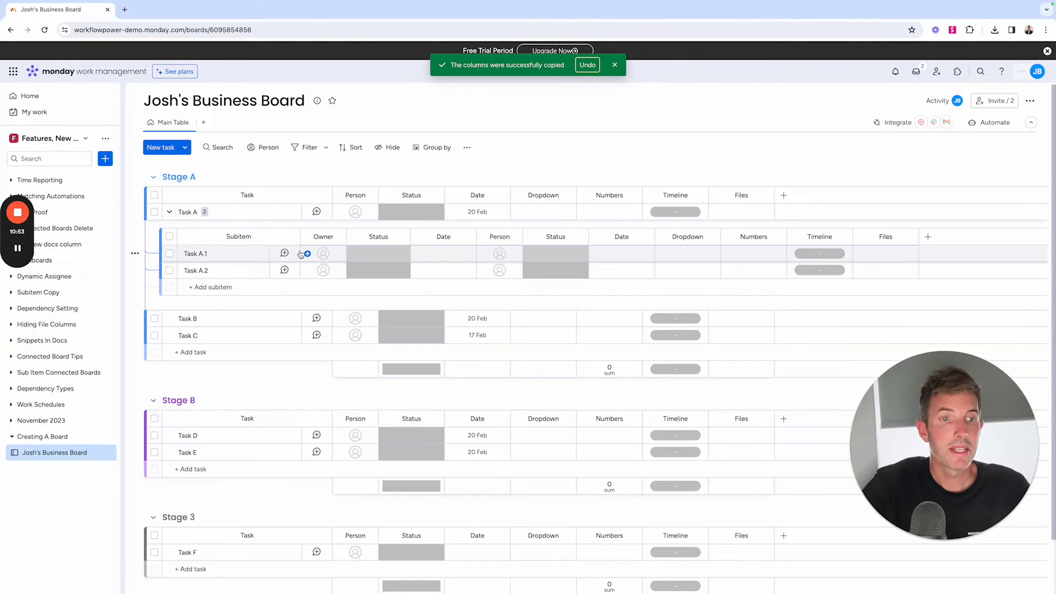
click(169, 213)
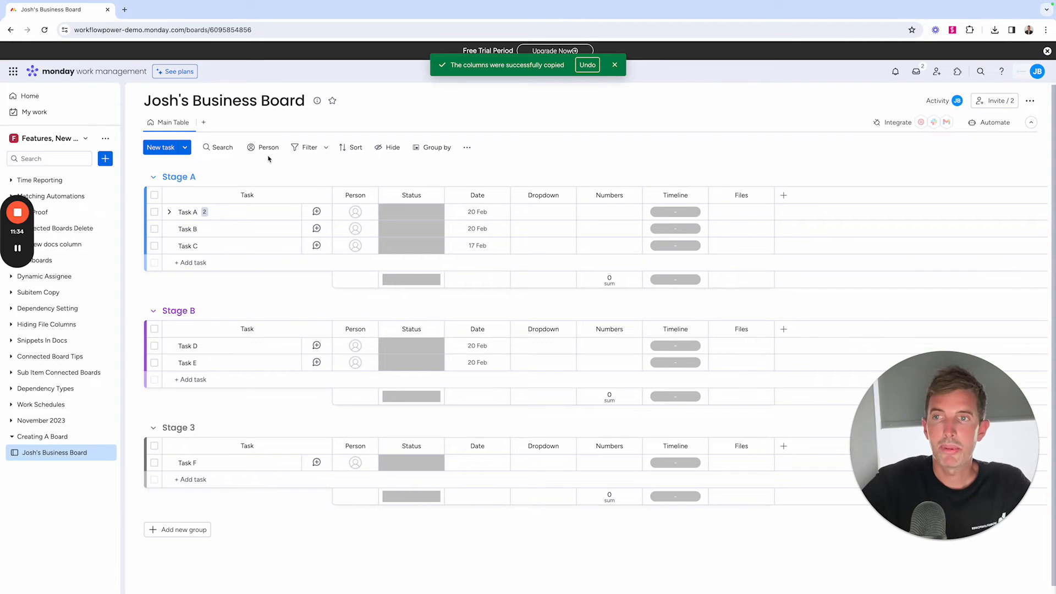
- Add a new Table view to the board and name it Stage A
click(206, 124)
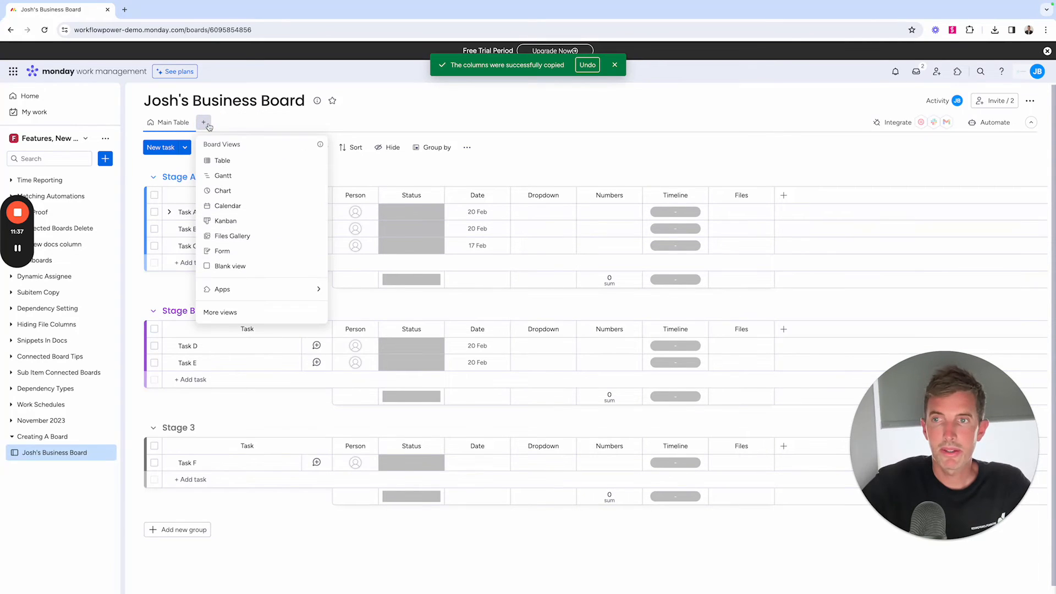
click(222, 160)
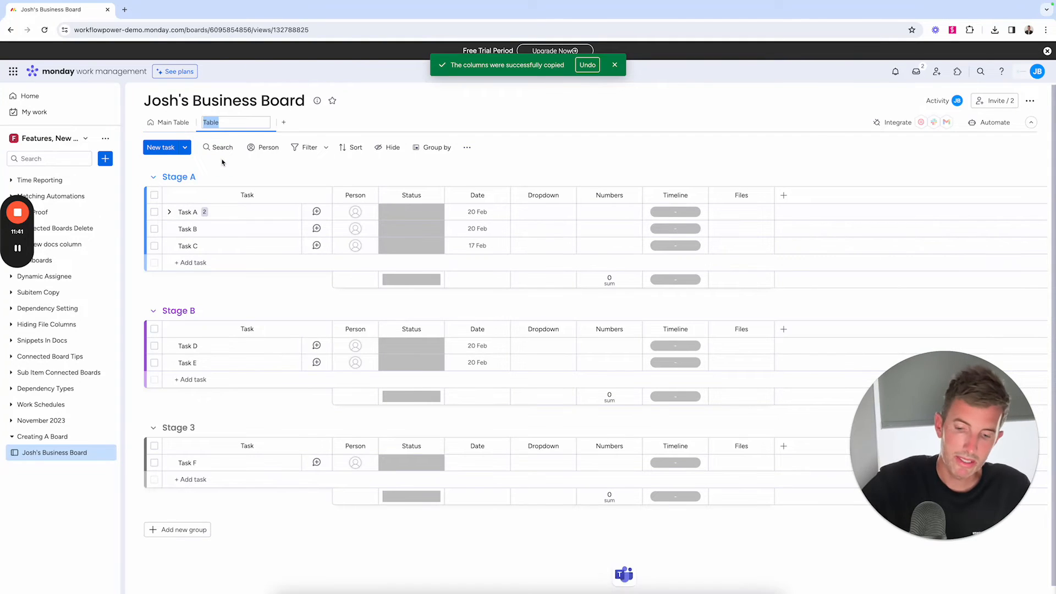
text(Stage A)
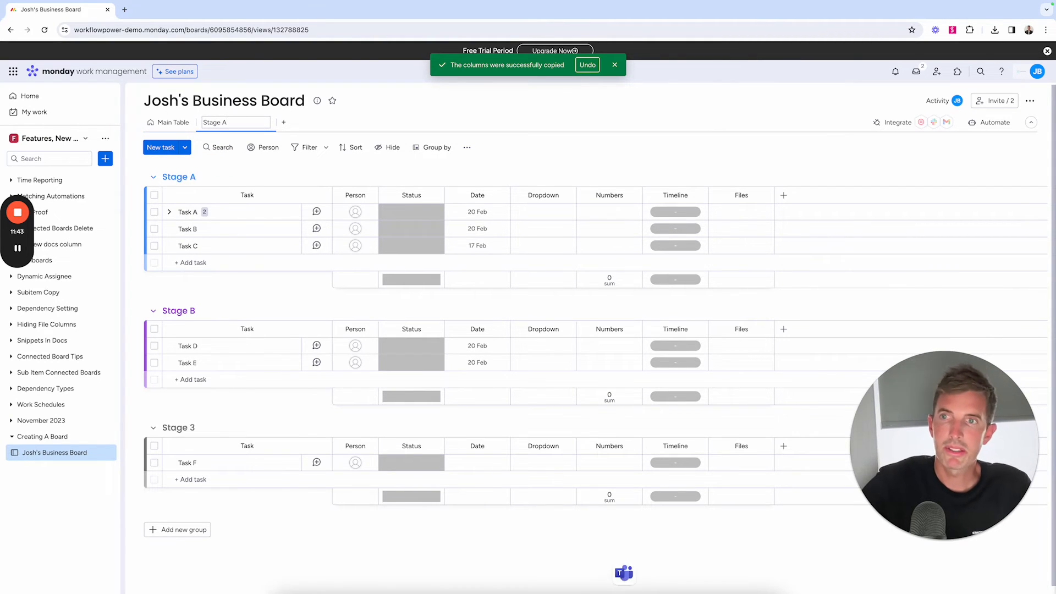
key(Return)
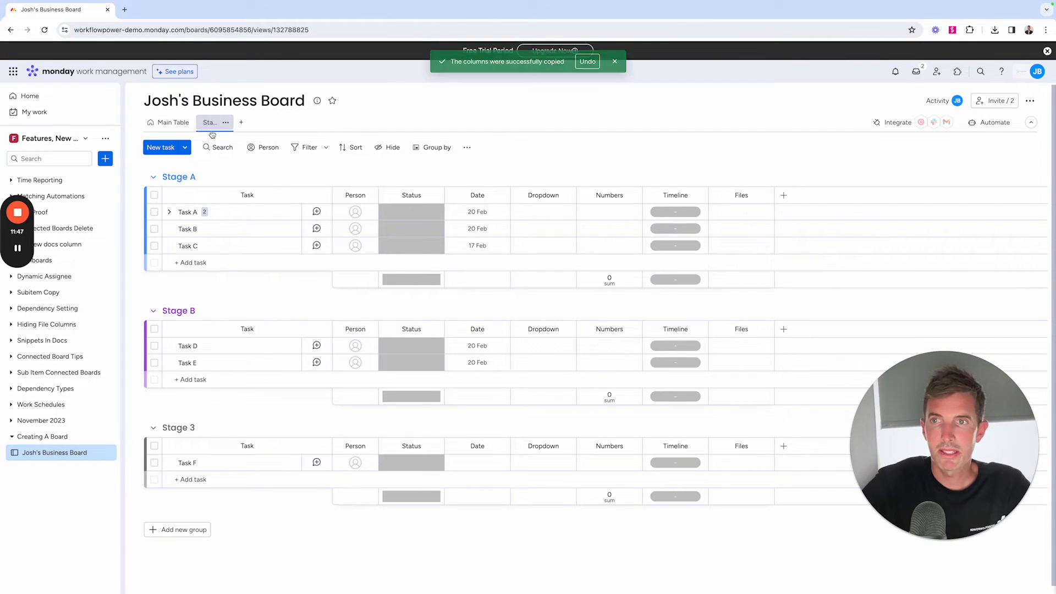
- Save a filter for the Stage A group to the Stage A view and compare the view with the Main Table
click(306, 147)
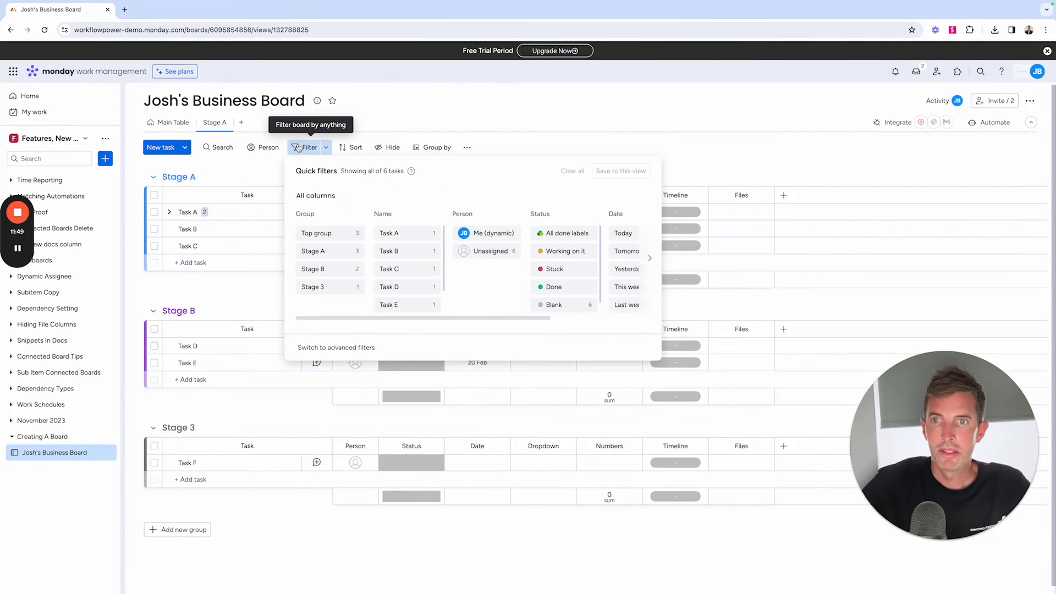
click(330, 251)
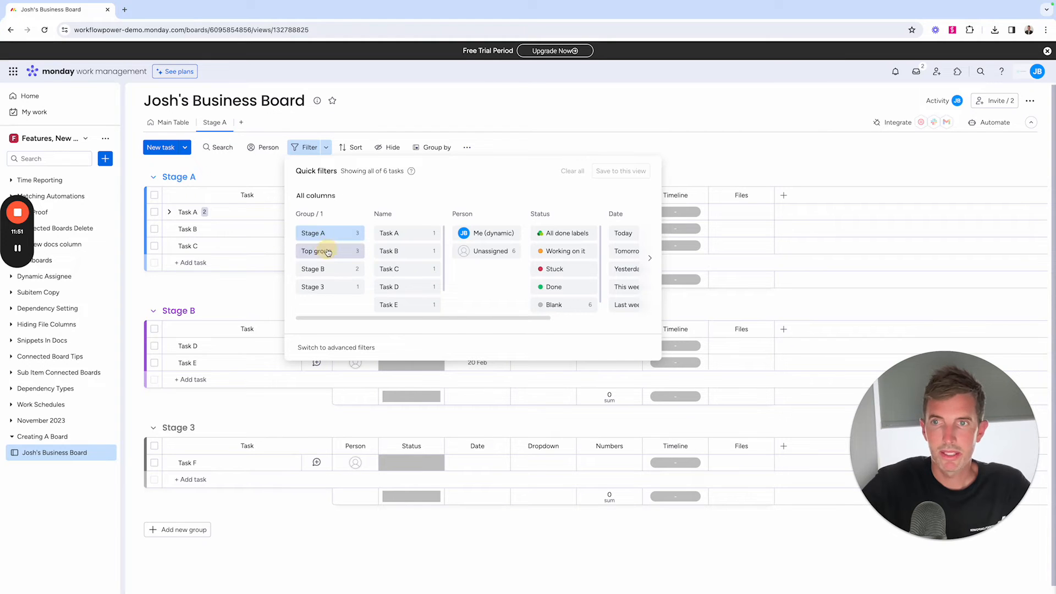
click(605, 175)
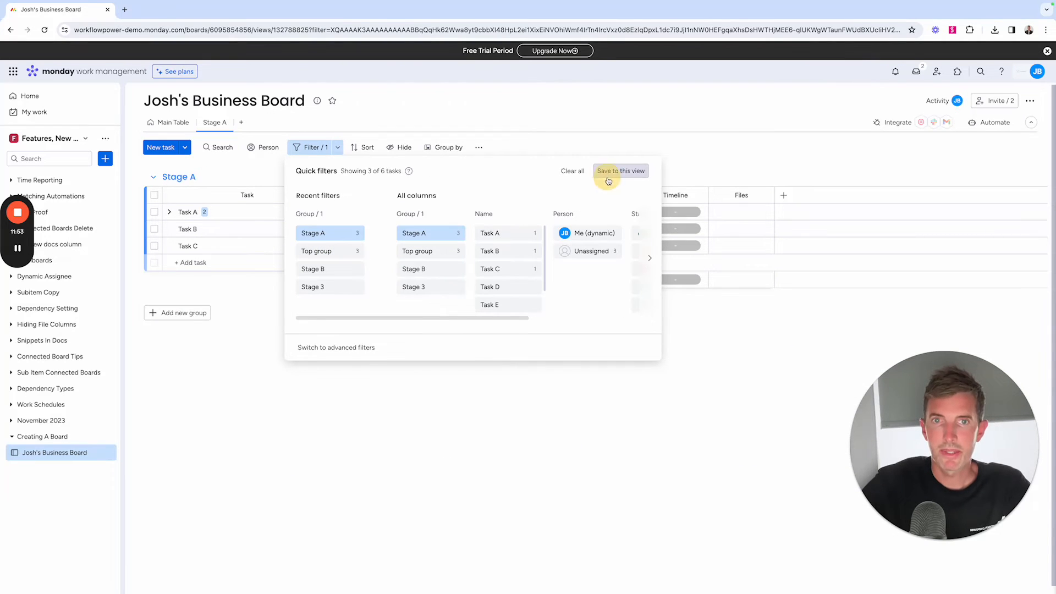
click(579, 149)
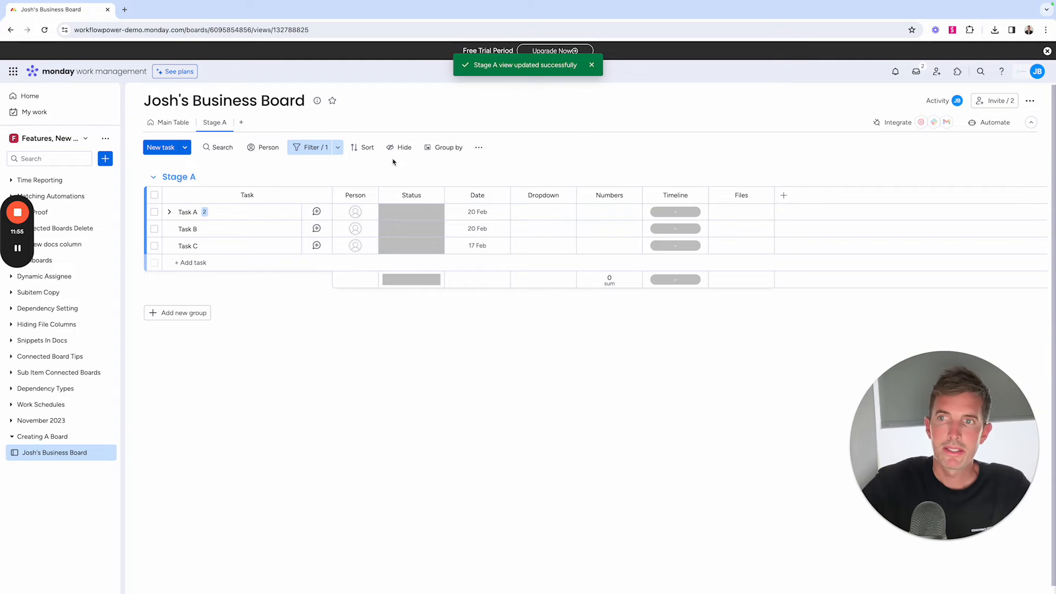
click(160, 124)
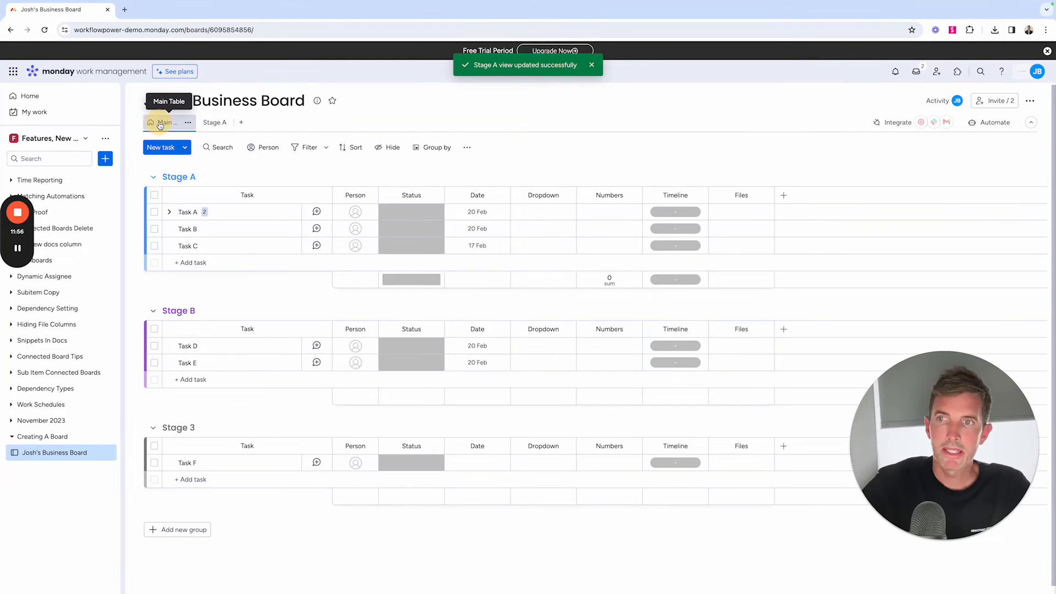
click(209, 122)
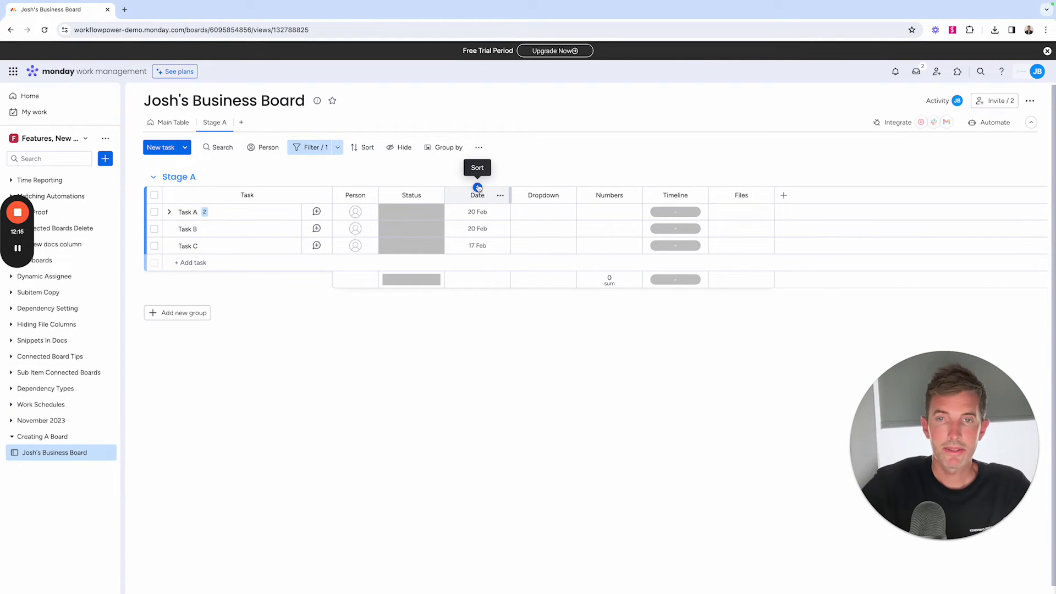
- Sort the Stage A view by Date ascending, save the sort to the view and compare it with the Main Table
click(478, 188)
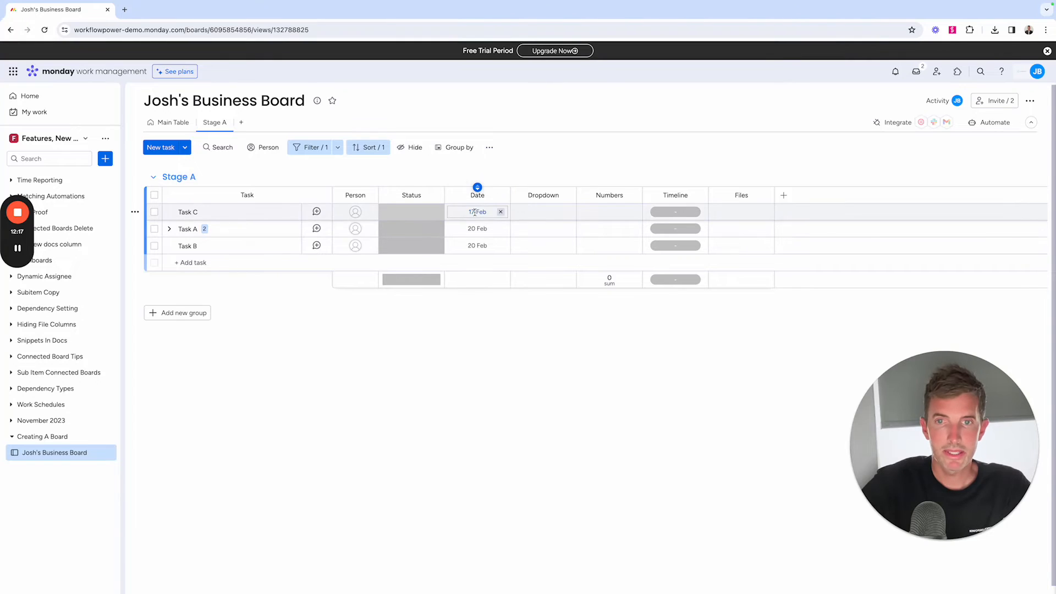
click(372, 153)
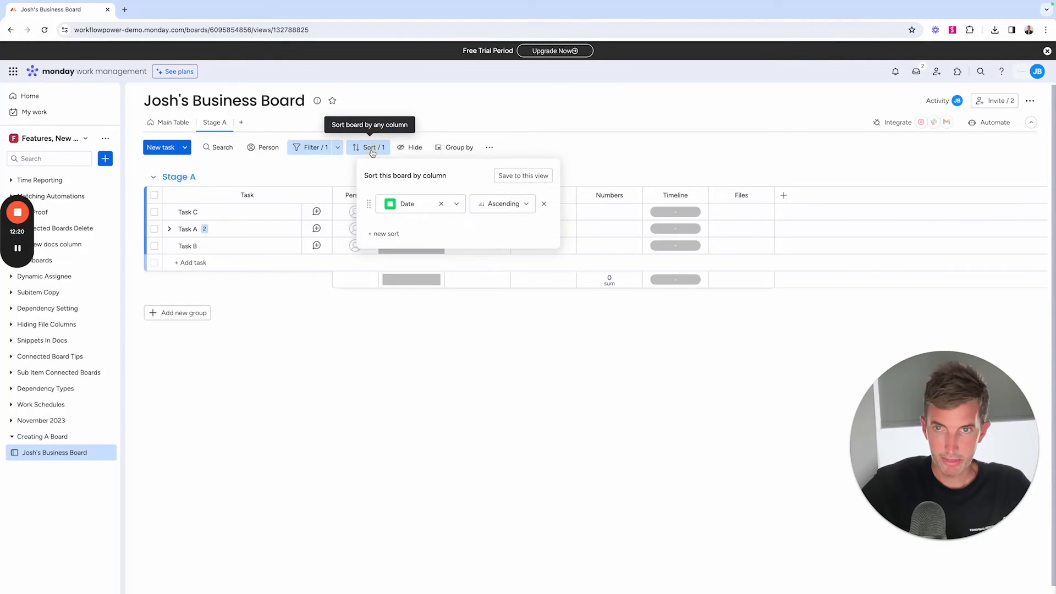
click(514, 171)
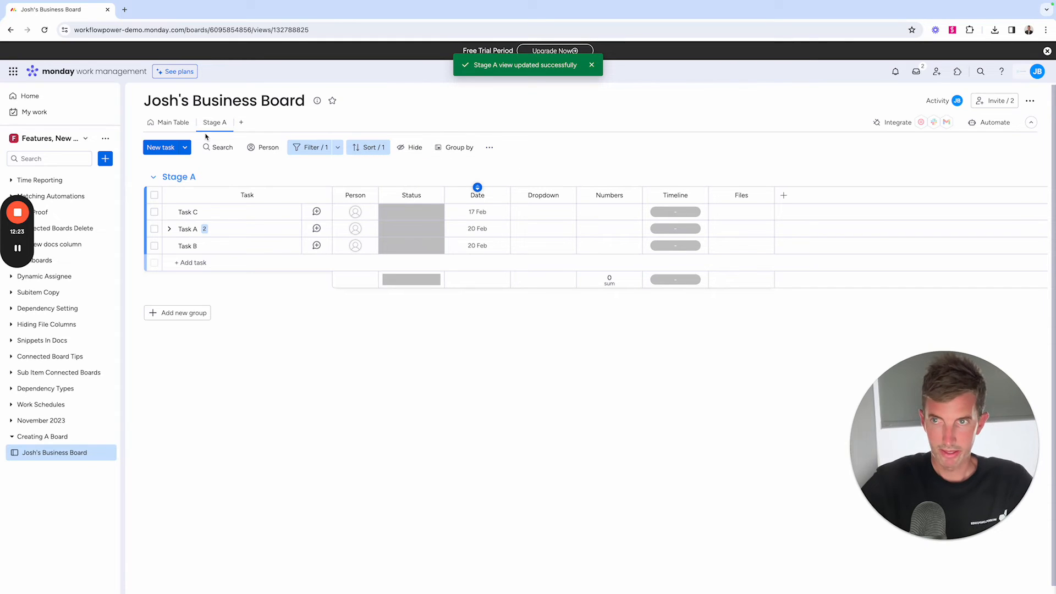
click(172, 123)
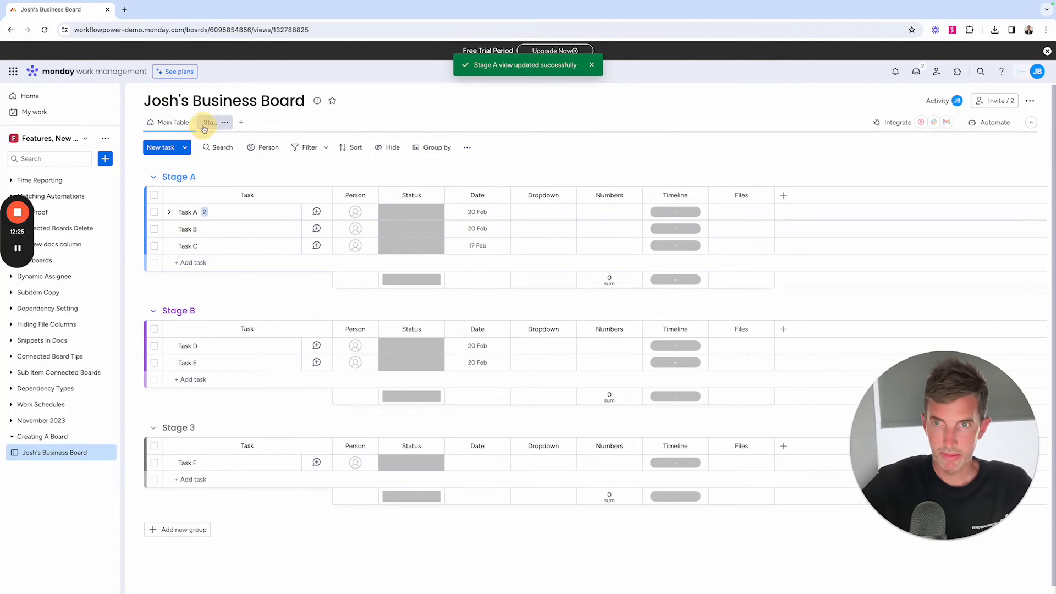
click(206, 123)
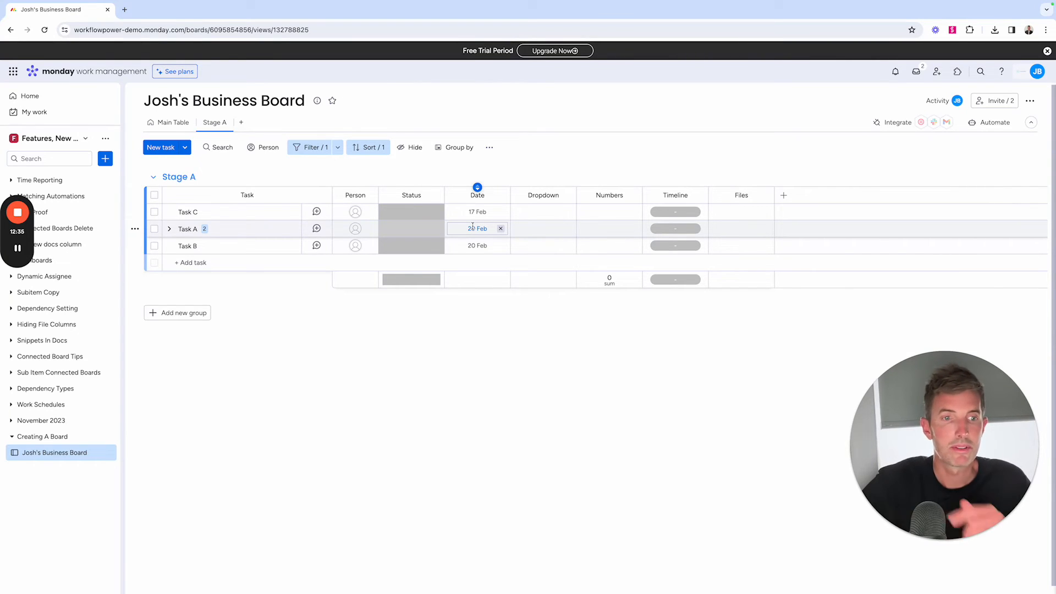
- Hide the Files, Timeline, Numbers and Dropdown item columns, save this to the Stage A view and compare it with the Main Table
click(413, 154)
scroll(423, 250, down, 2)
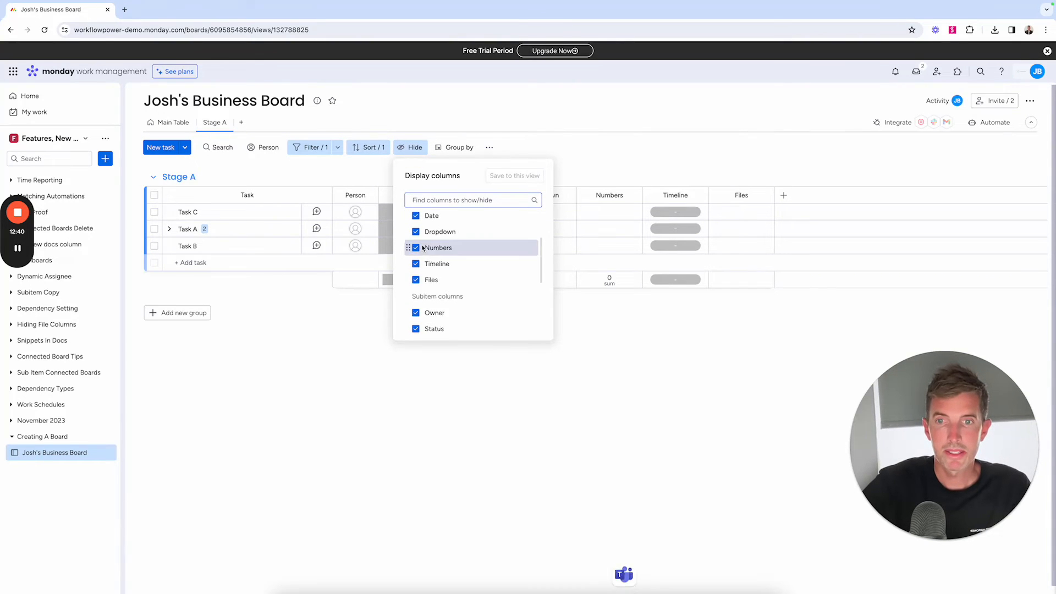
scroll(423, 251, down, 1)
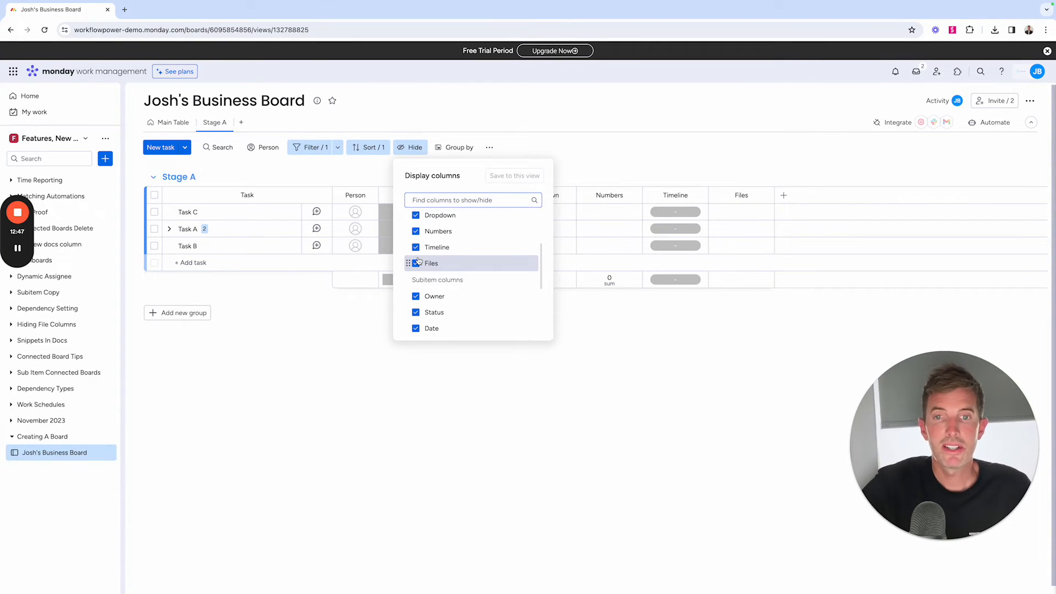
click(416, 263)
click(417, 247)
click(416, 231)
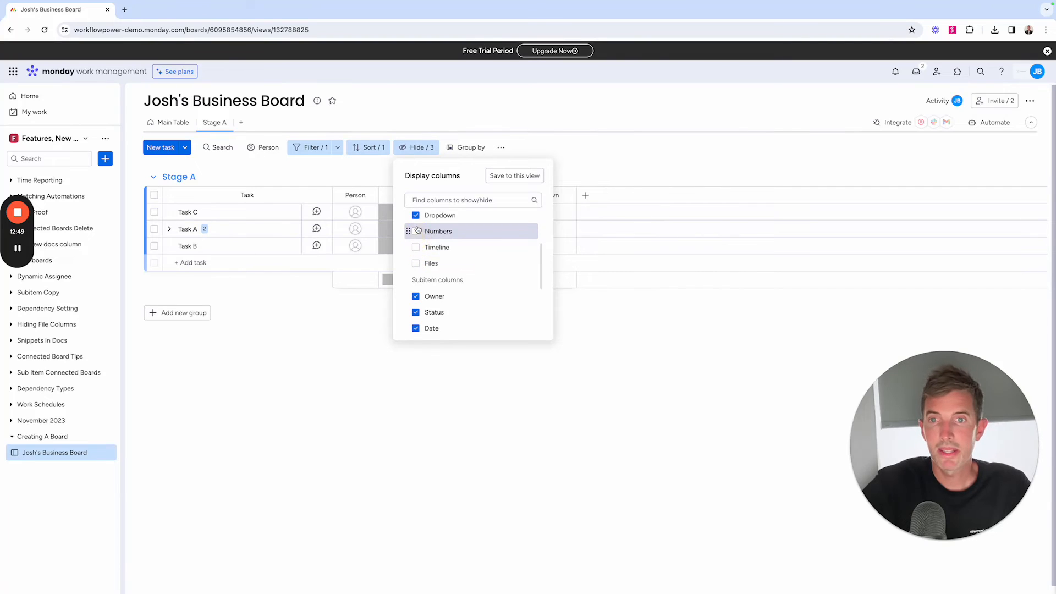
click(416, 215)
click(507, 176)
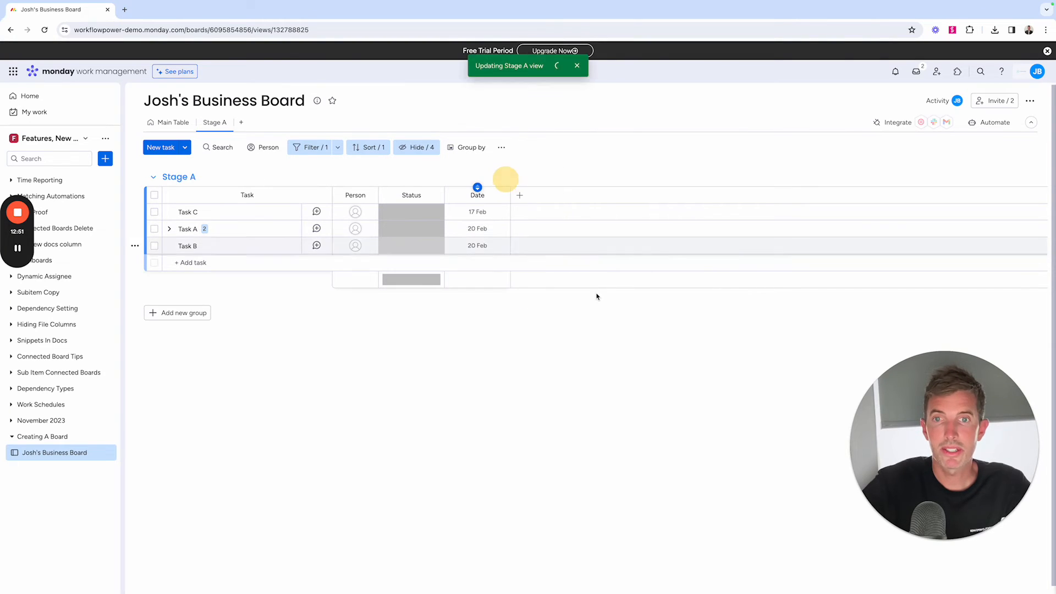
scroll(600, 331, down, 1)
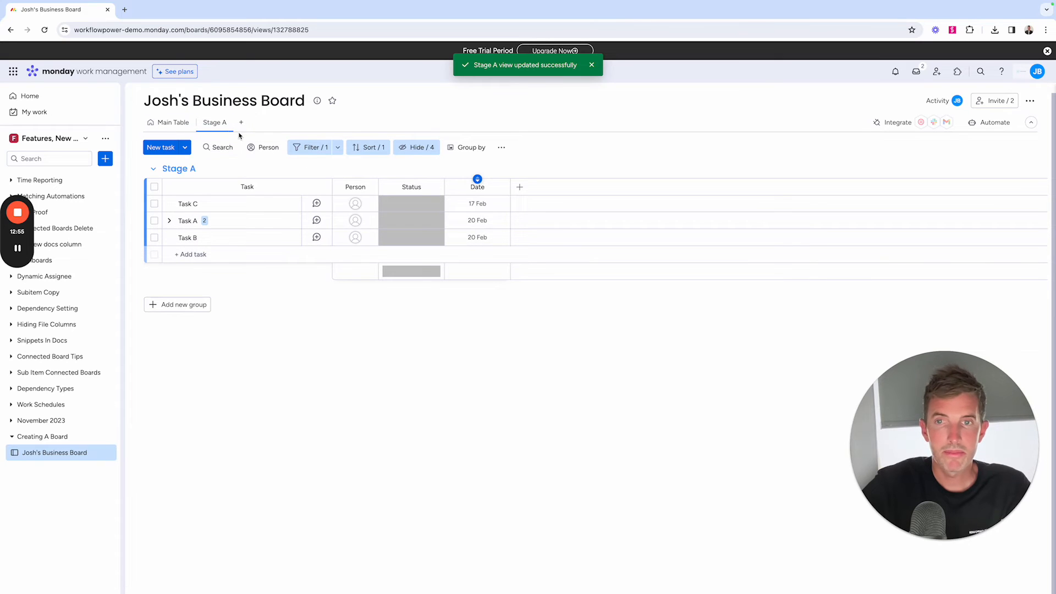
click(165, 122)
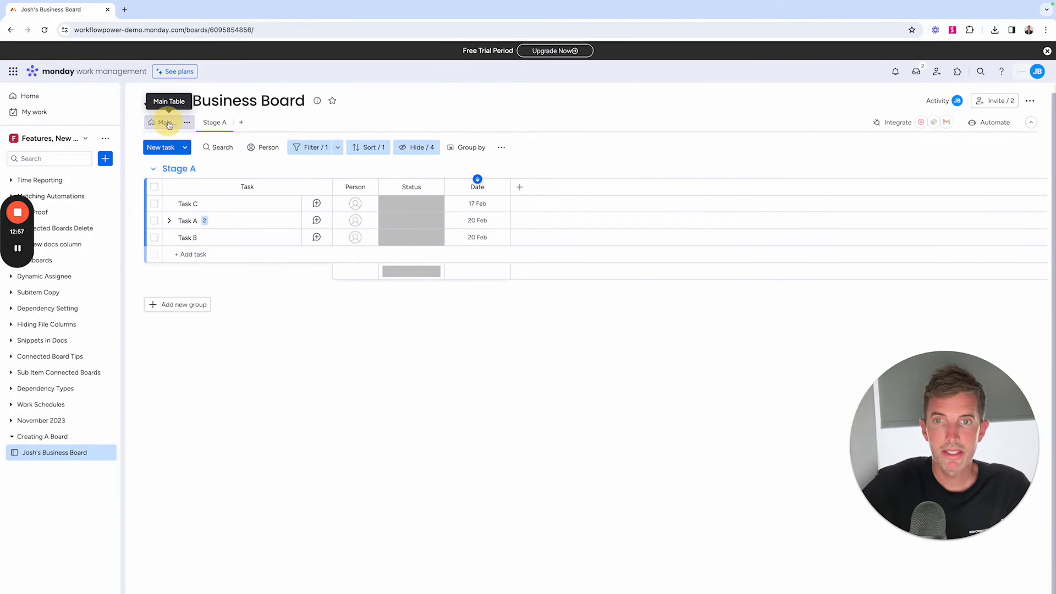
click(215, 122)
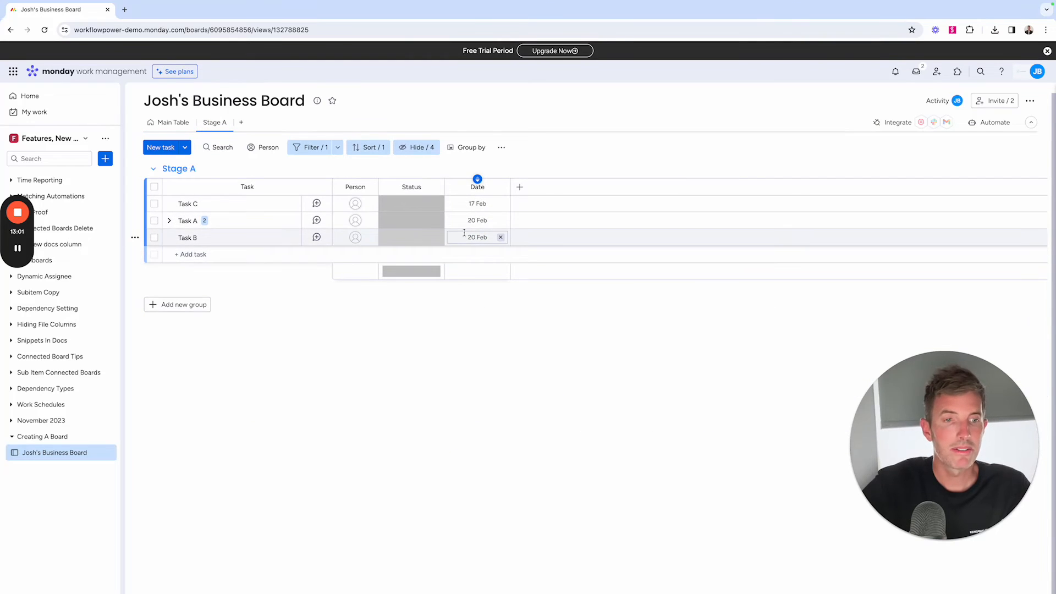
- Pin the Person, Status and Date item columns in the Stage A view
click(503, 150)
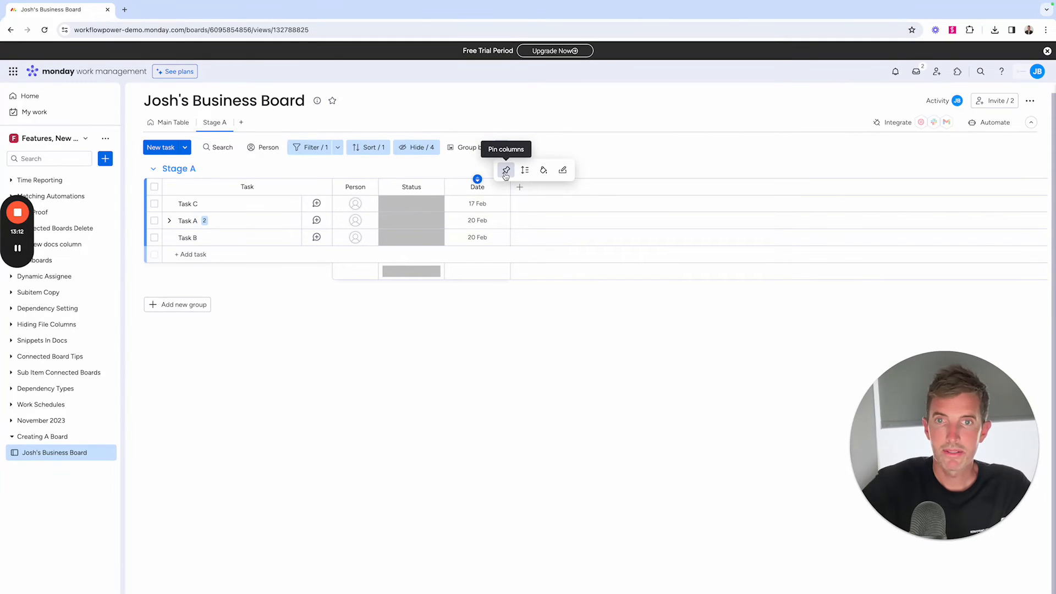
click(505, 172)
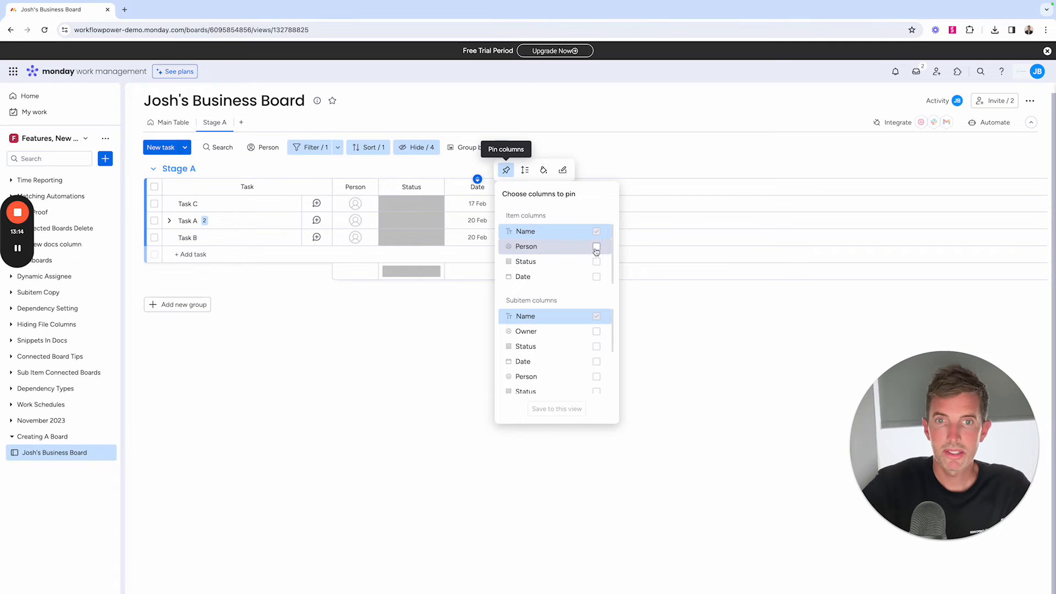
click(597, 248)
click(596, 262)
click(596, 277)
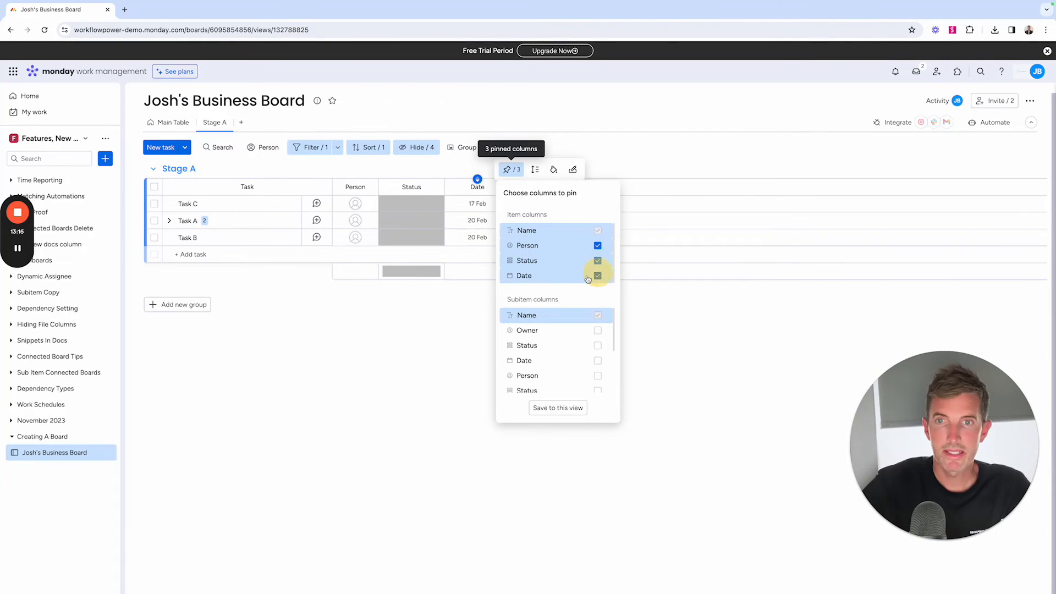
click(432, 314)
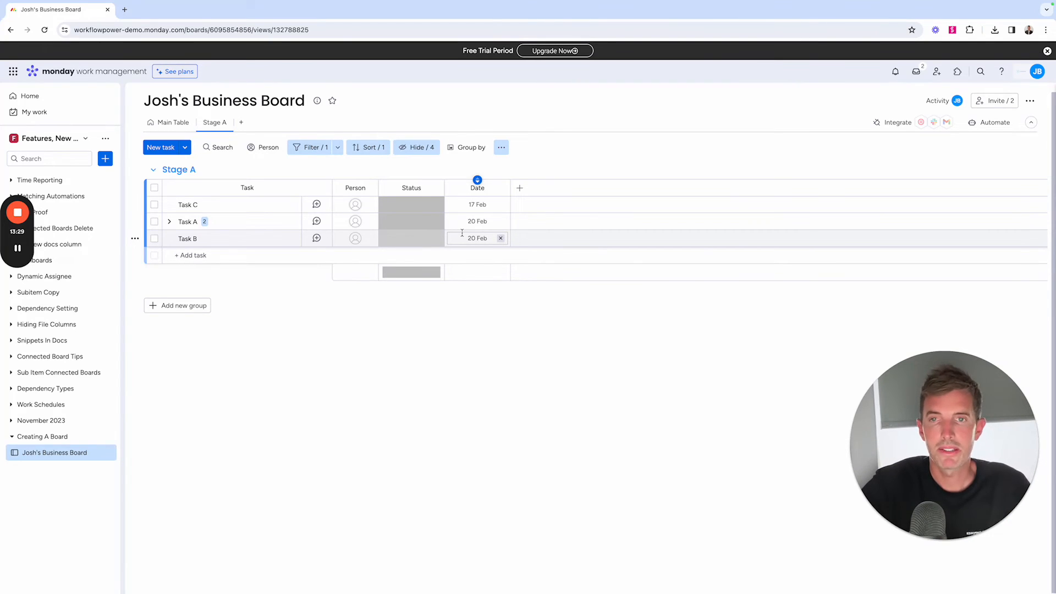
- Try the Double and Triple item heights on the Stage A view and set the height back to Single
click(500, 147)
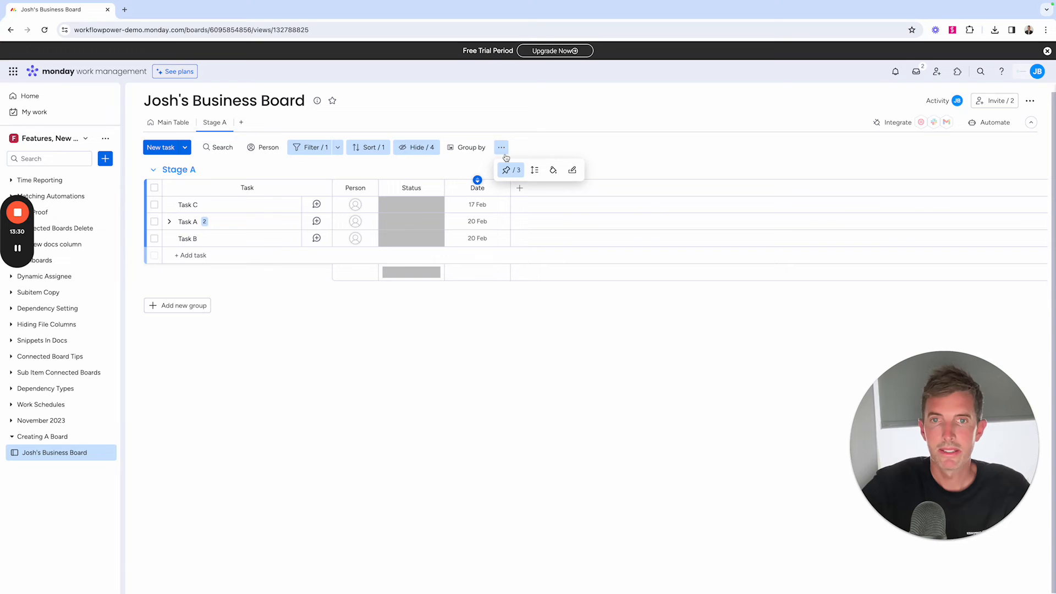
click(534, 169)
click(539, 208)
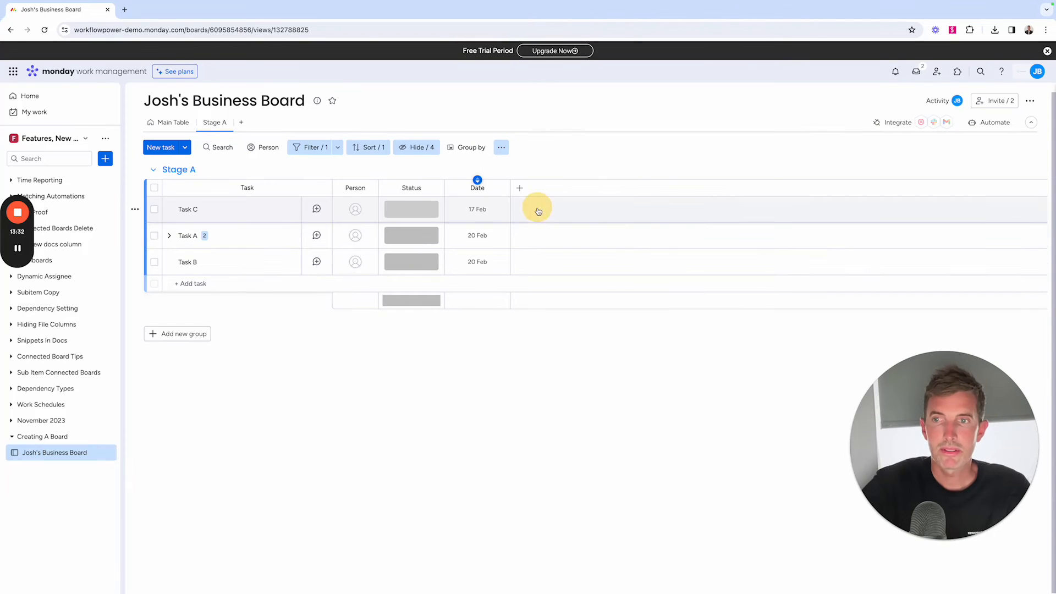
click(501, 148)
click(534, 169)
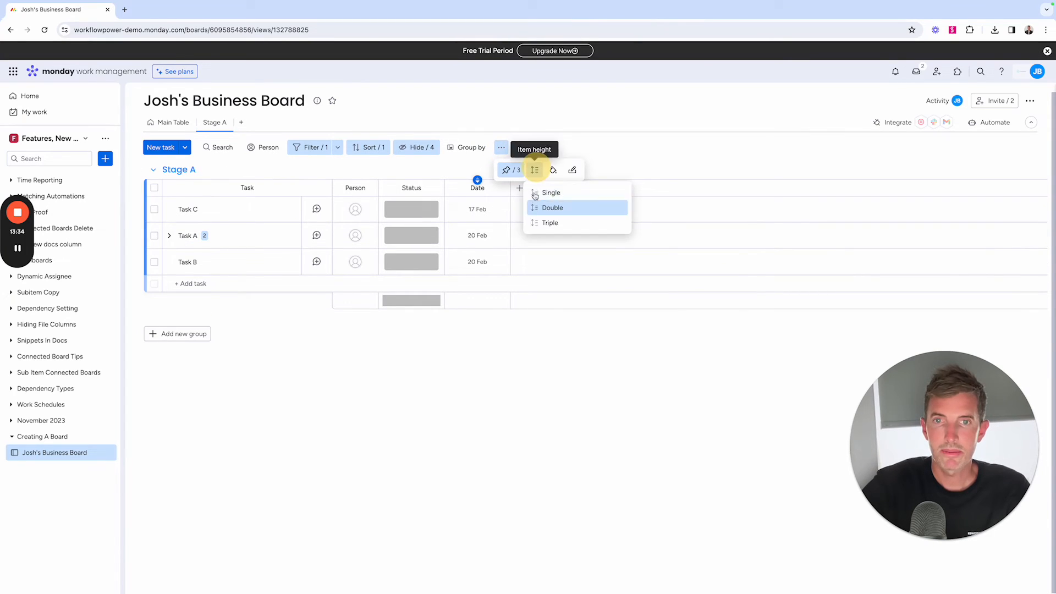
click(542, 223)
click(502, 149)
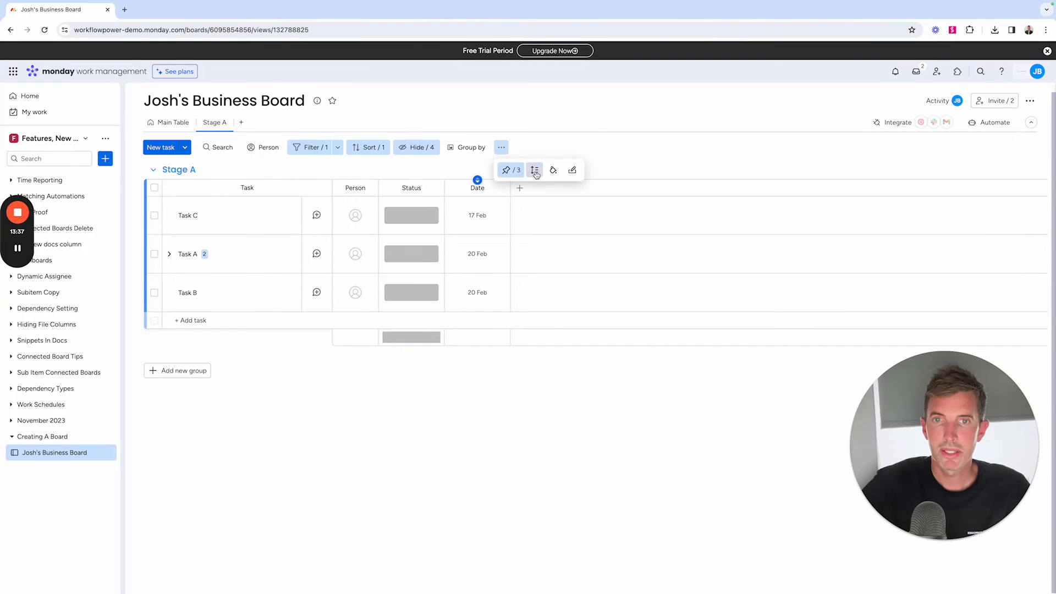
click(534, 170)
click(539, 192)
- Add a conditional coloring rule that colors the row when Date is This month and save it to the Stage A view
click(501, 148)
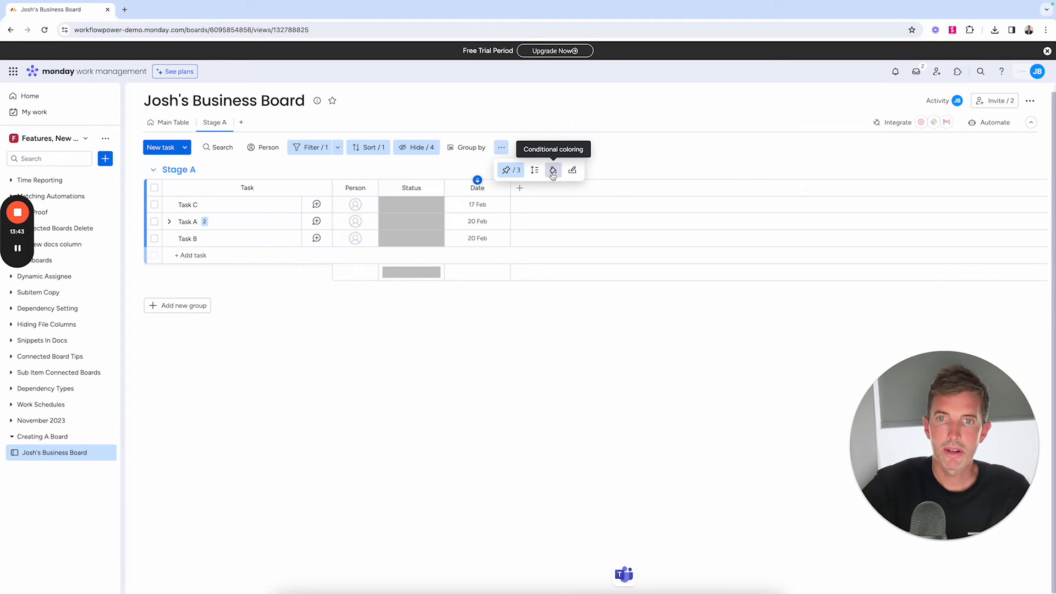
click(553, 172)
click(427, 226)
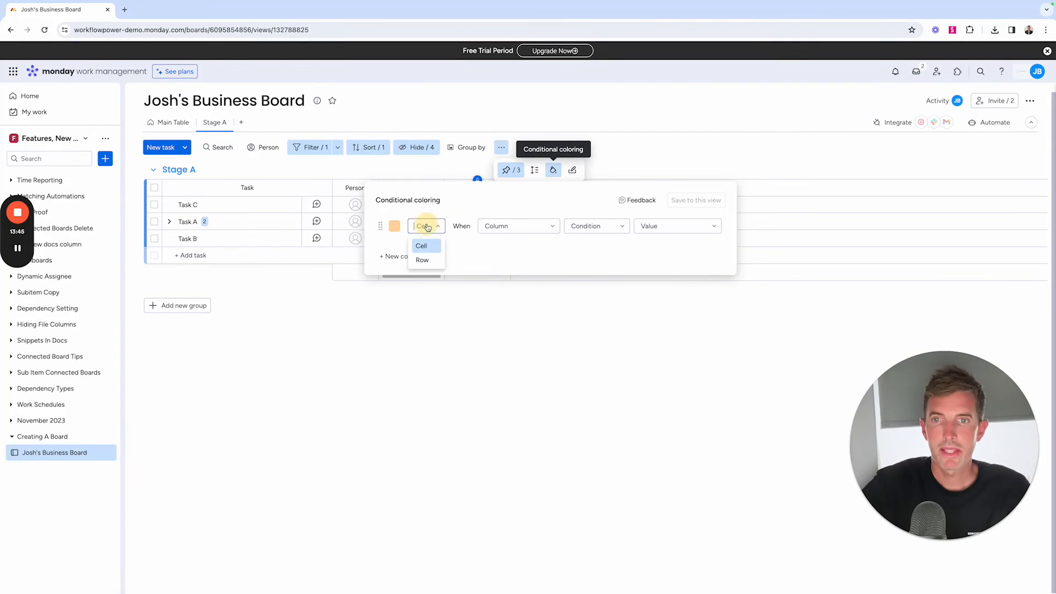
click(424, 261)
click(533, 232)
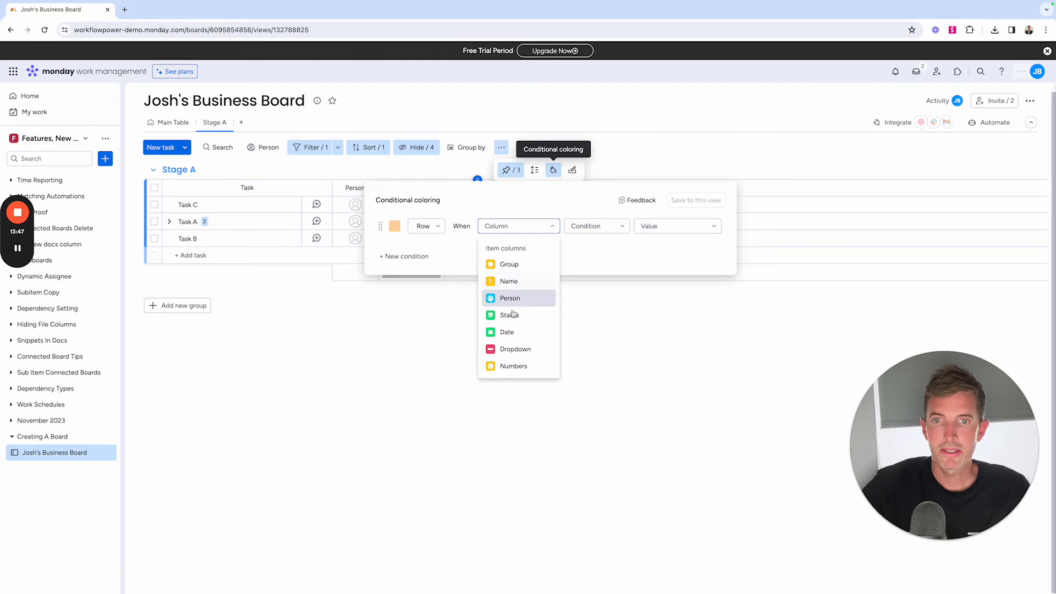
click(509, 332)
click(655, 225)
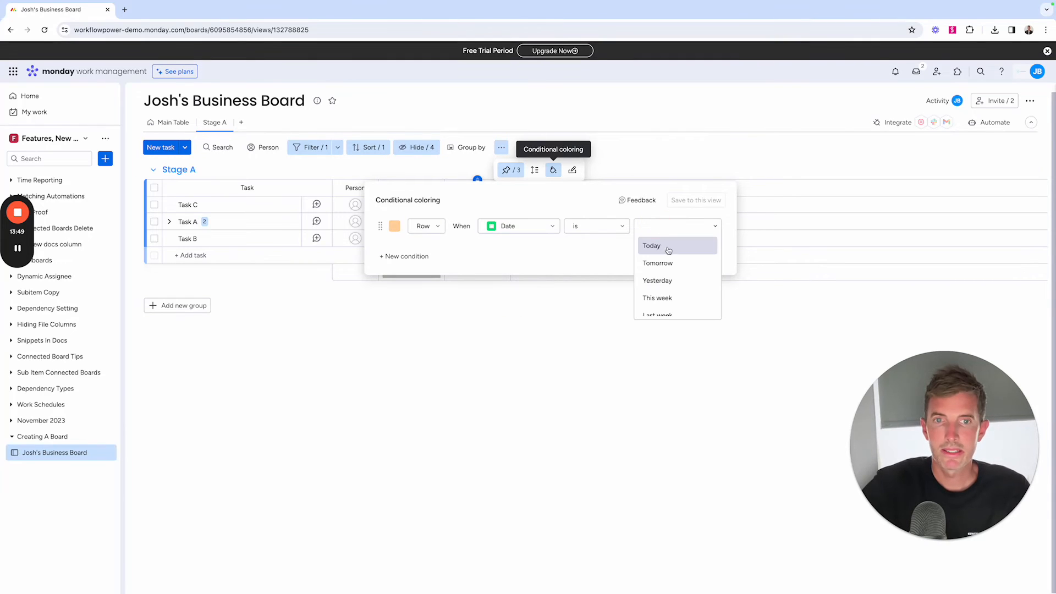
scroll(662, 279, down, 3)
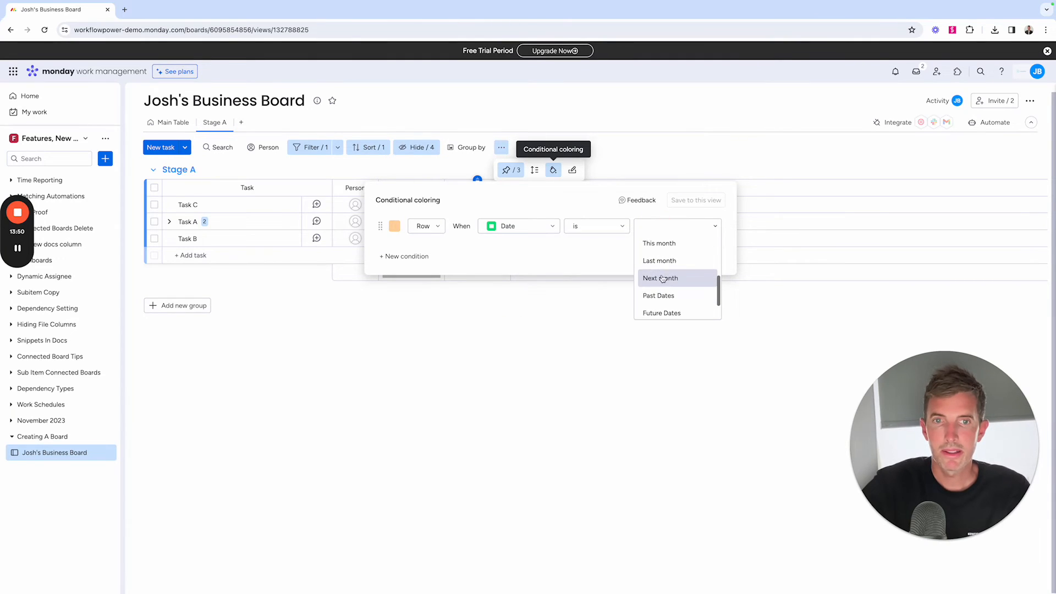
click(658, 243)
click(687, 208)
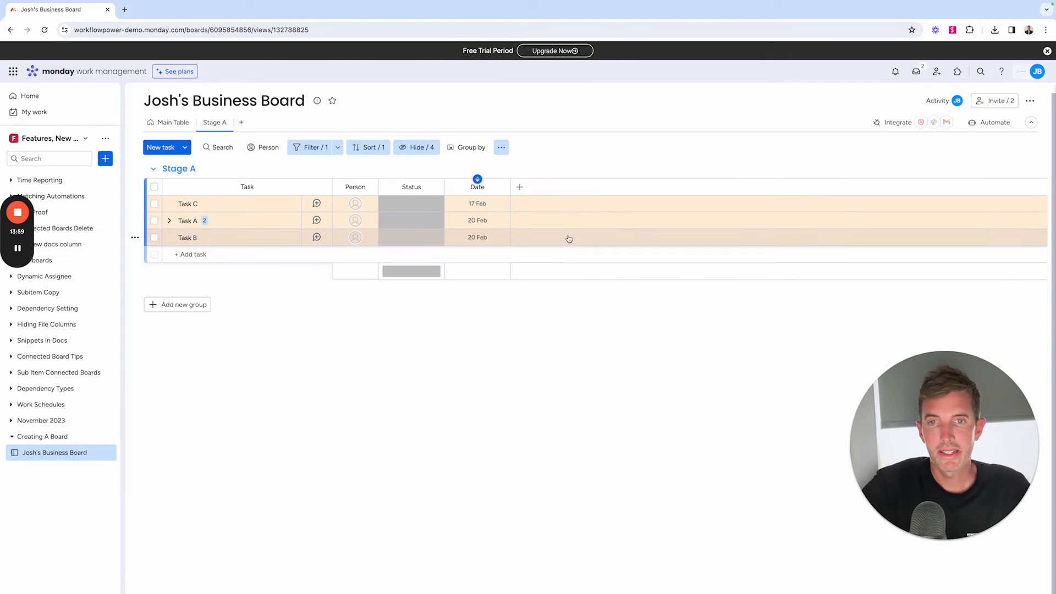
- Pre-fill all new tasks with Status Working on it, Date 29 Feb and Numbers 10, and save the changes
click(501, 147)
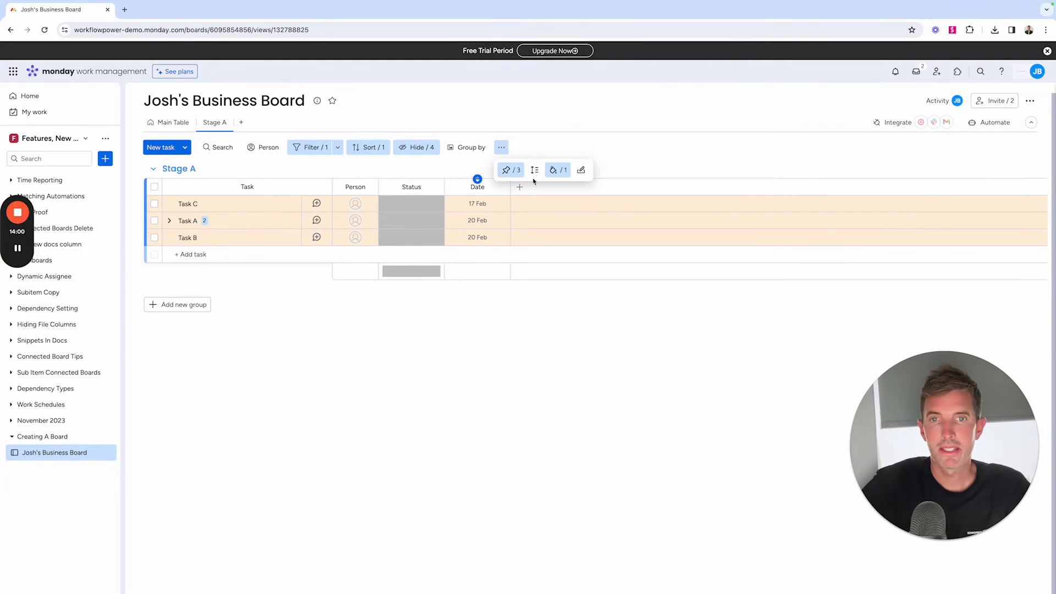
click(580, 170)
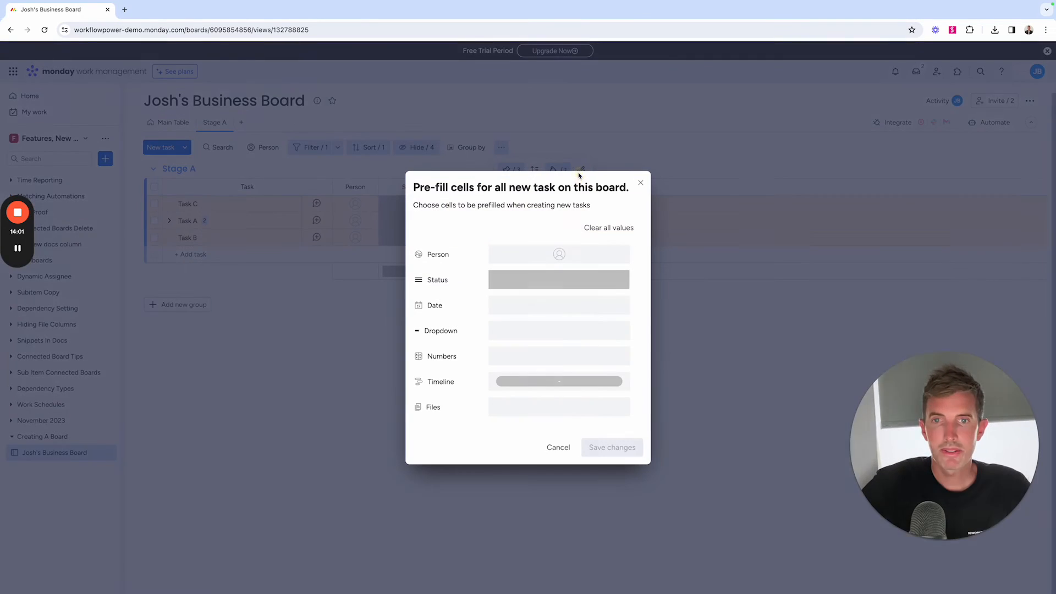
click(545, 289)
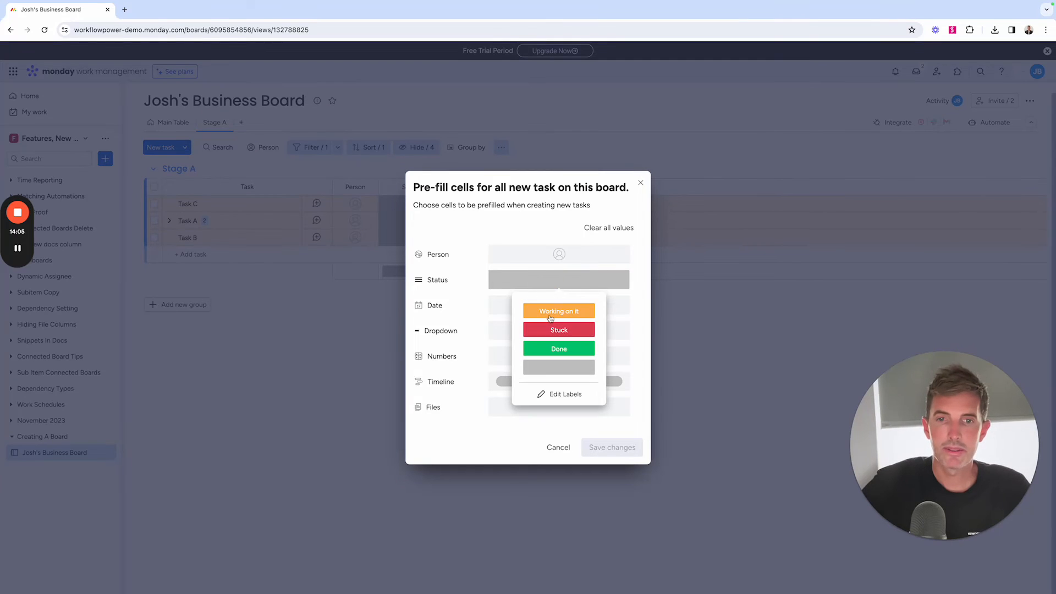
click(548, 315)
click(541, 306)
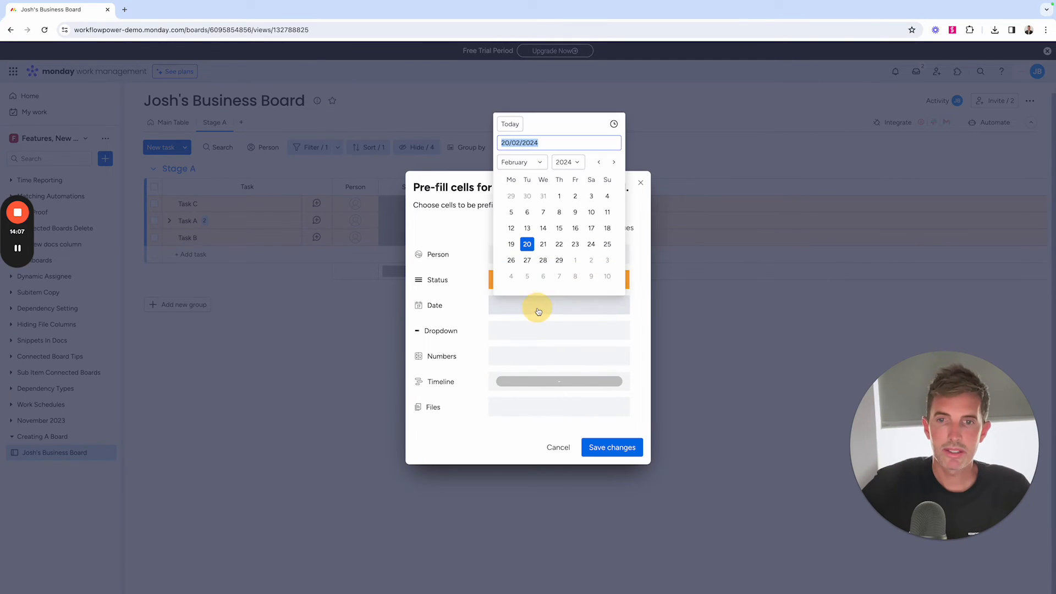
click(559, 259)
click(552, 355)
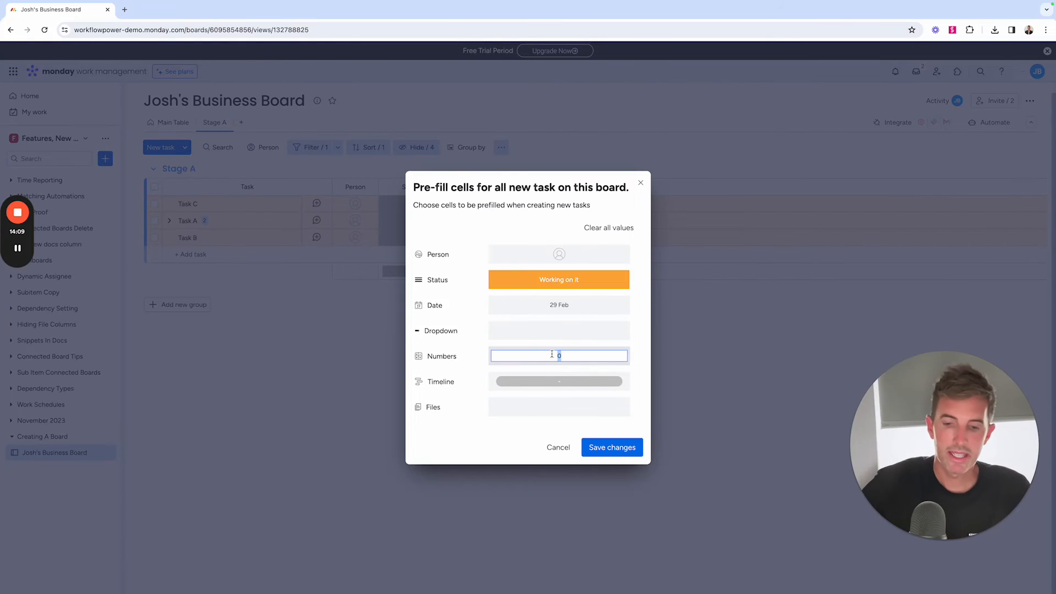
text(10)
click(620, 449)
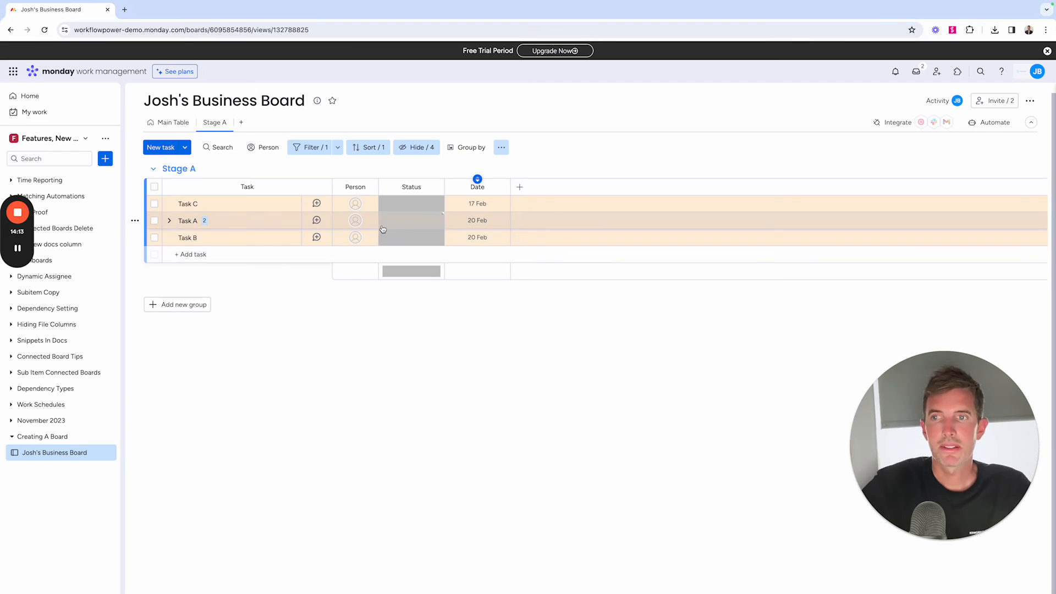
- Add a task named New Task to the Stage A group in the Main Table
click(173, 123)
click(216, 254)
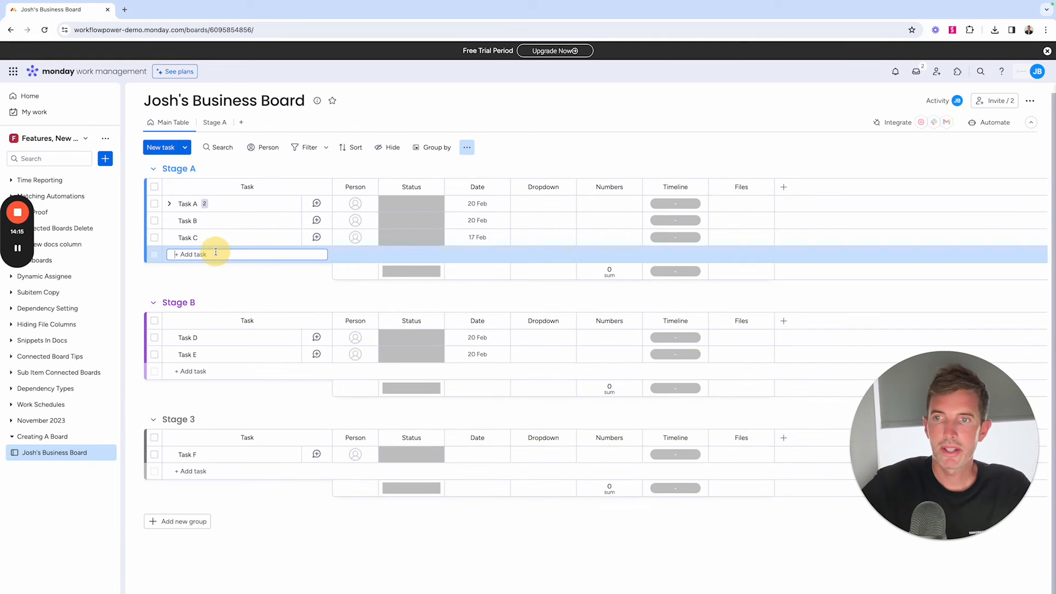
text(New Task)
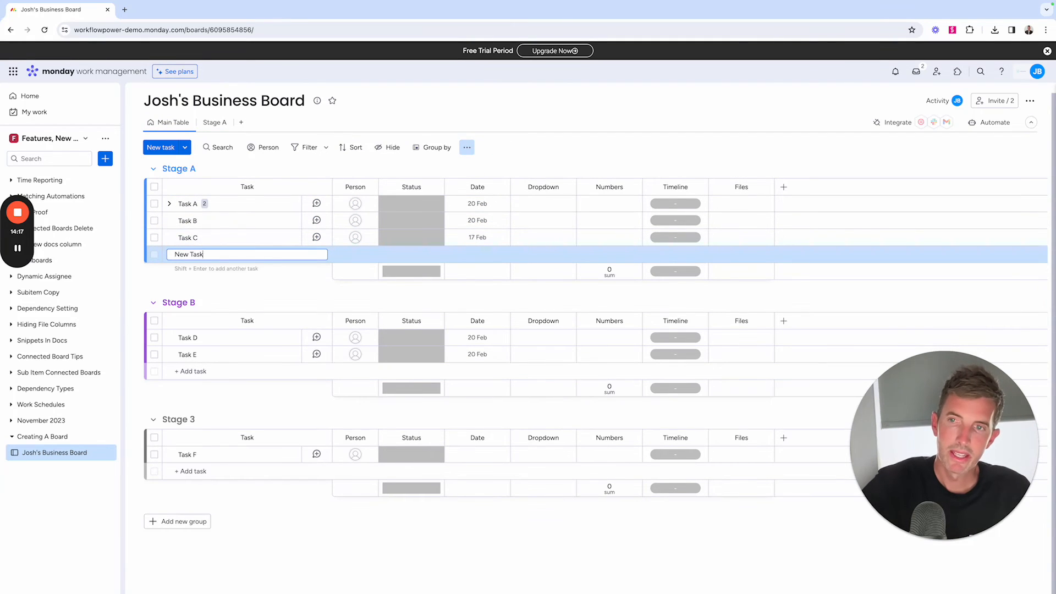
key(Return)
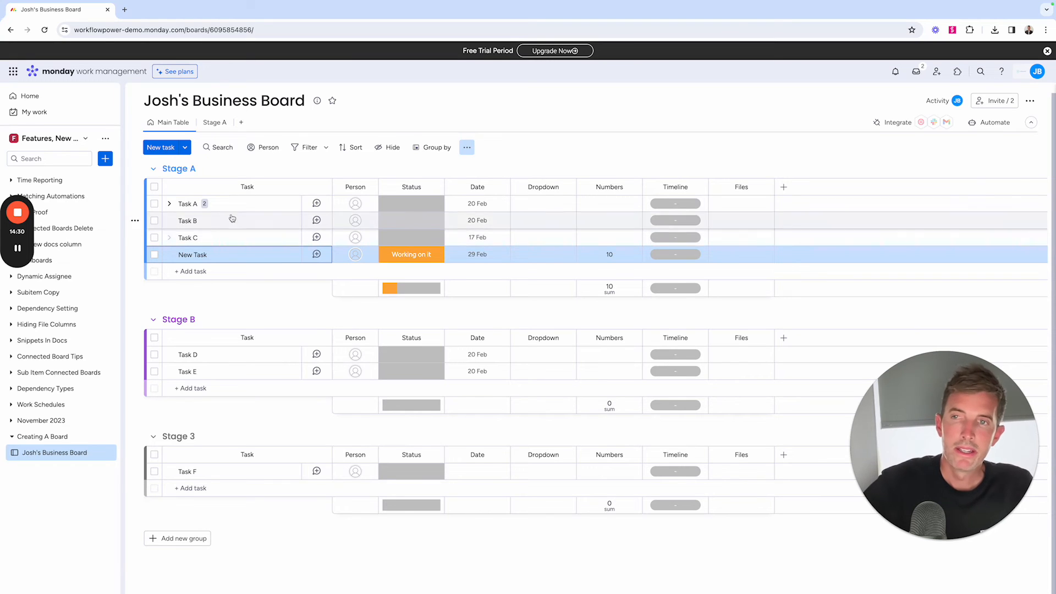
- Add a Calendar view to the business board and keep its default name
click(215, 122)
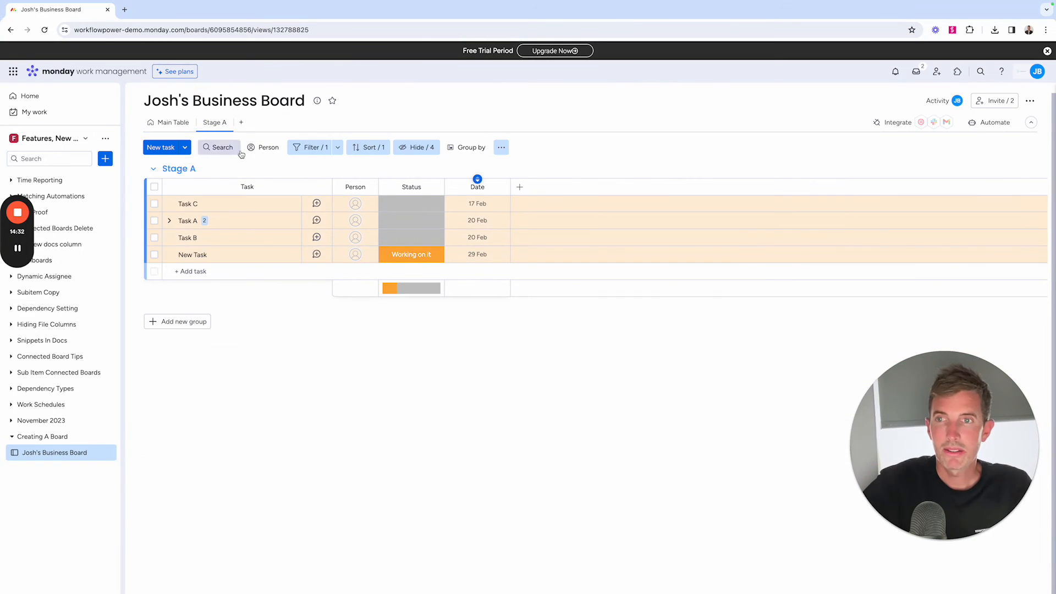
click(241, 122)
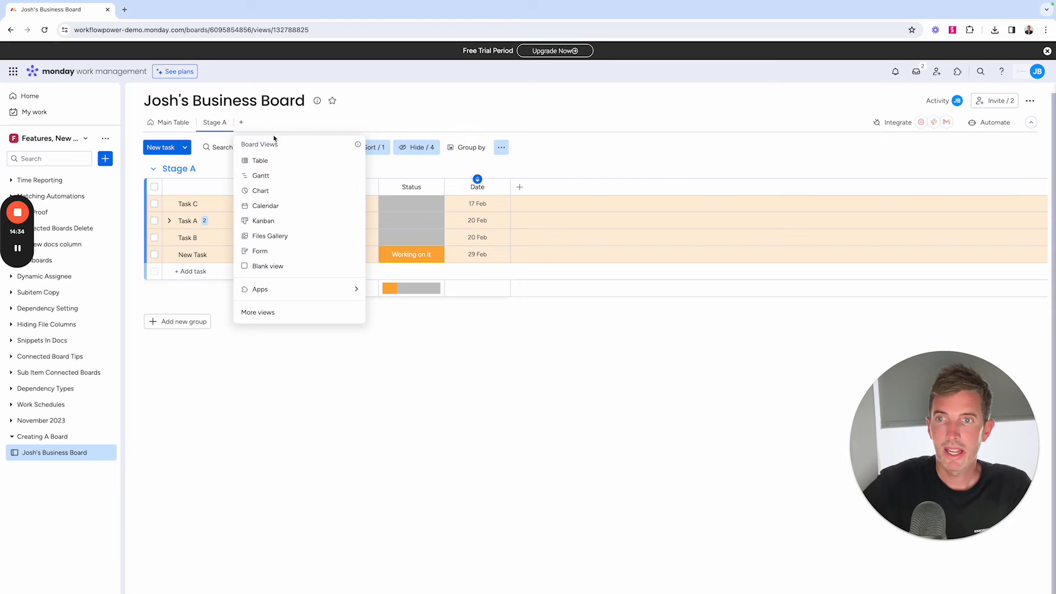
click(278, 207)
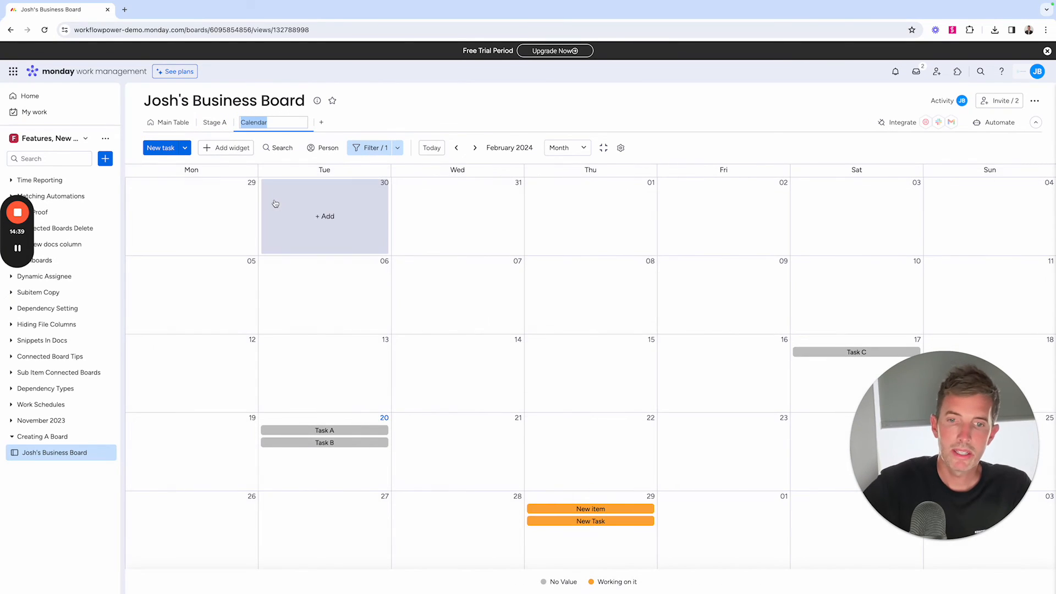
click(355, 117)
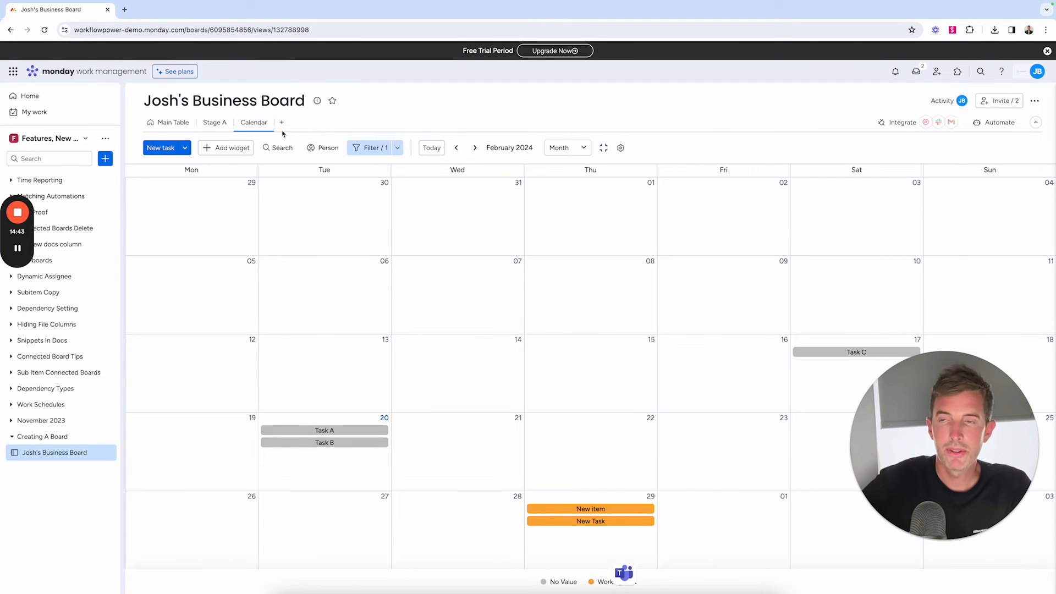
- Set the Stage A view as the board's default view
click(266, 122)
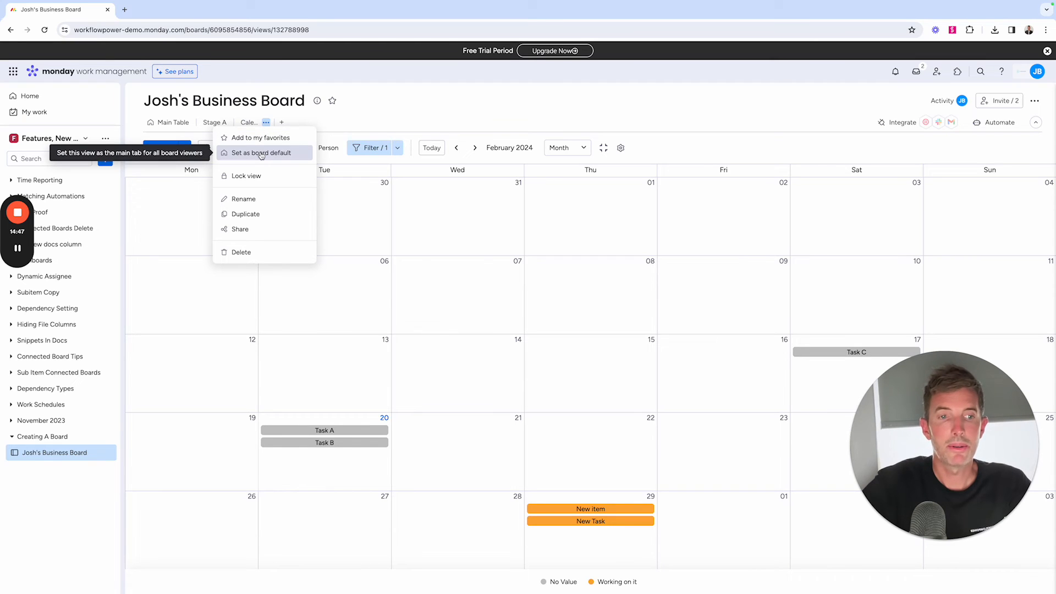
click(219, 125)
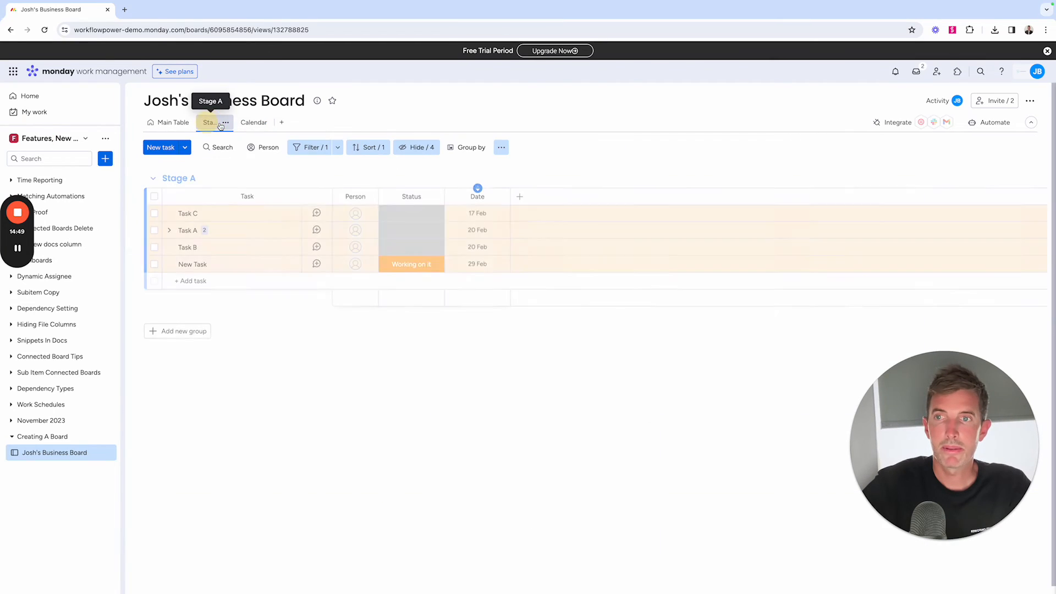
click(226, 122)
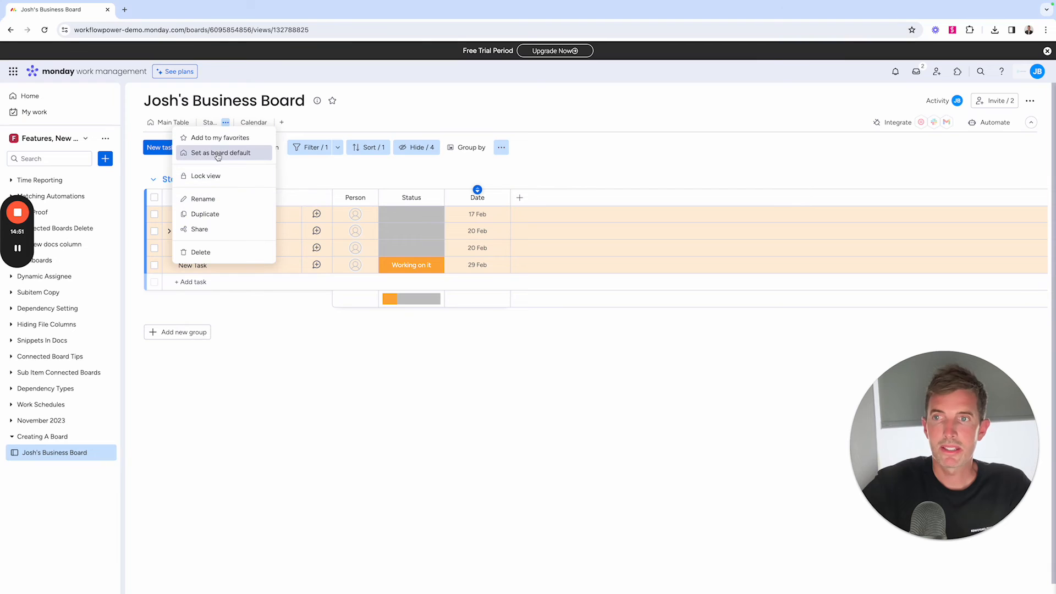
click(218, 155)
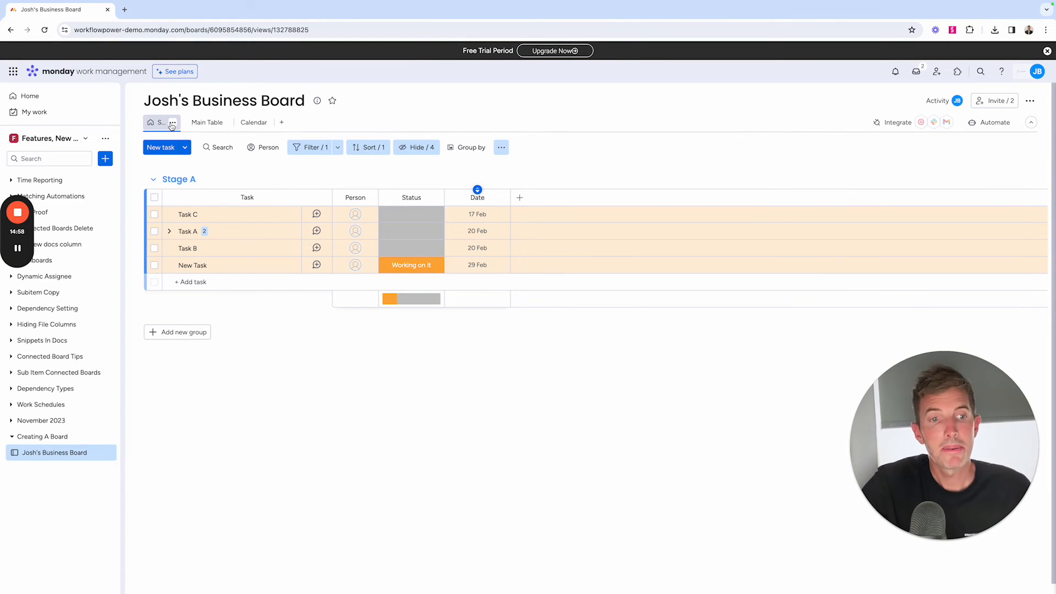
- Lock the Stage A view and check its quick filters
click(171, 124)
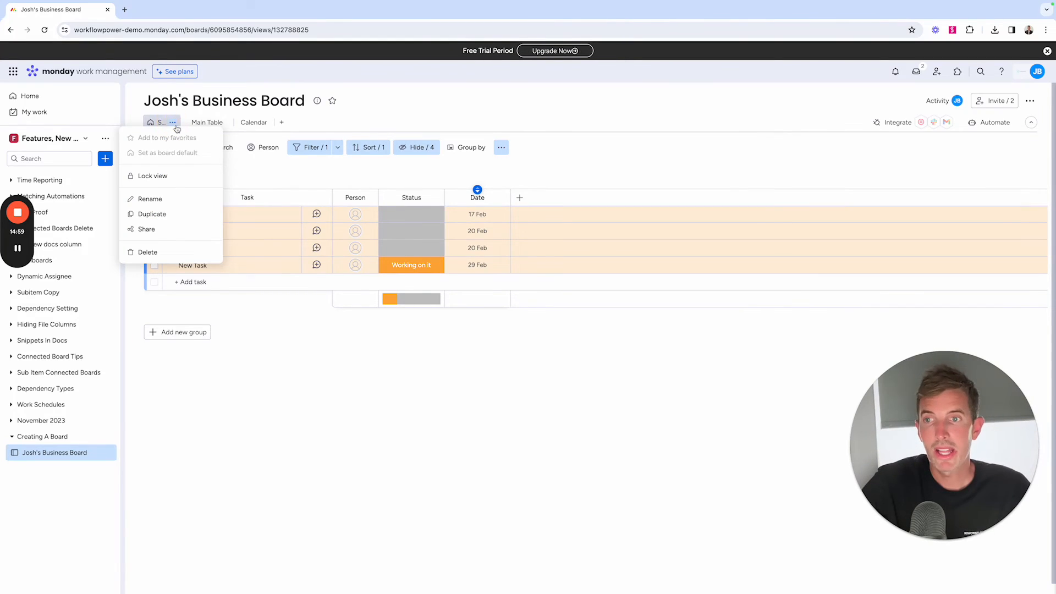
click(168, 175)
click(584, 343)
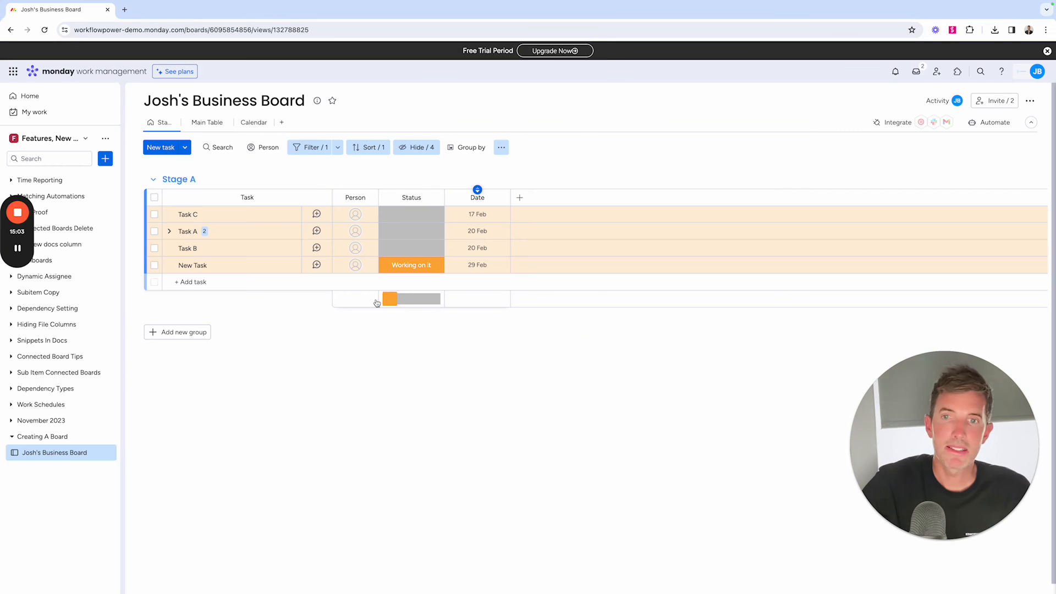
click(311, 148)
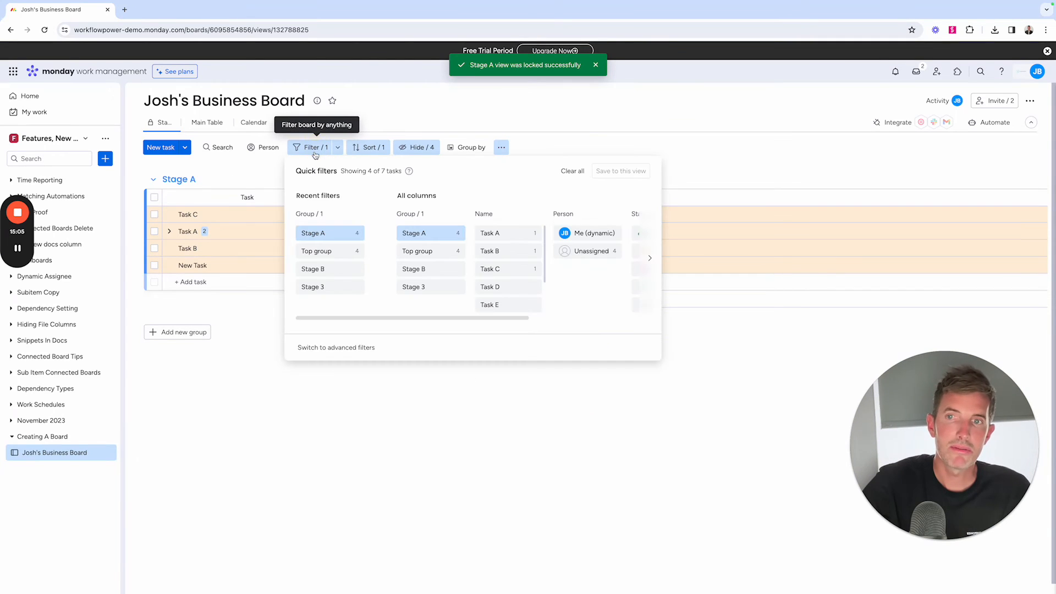
click(245, 384)
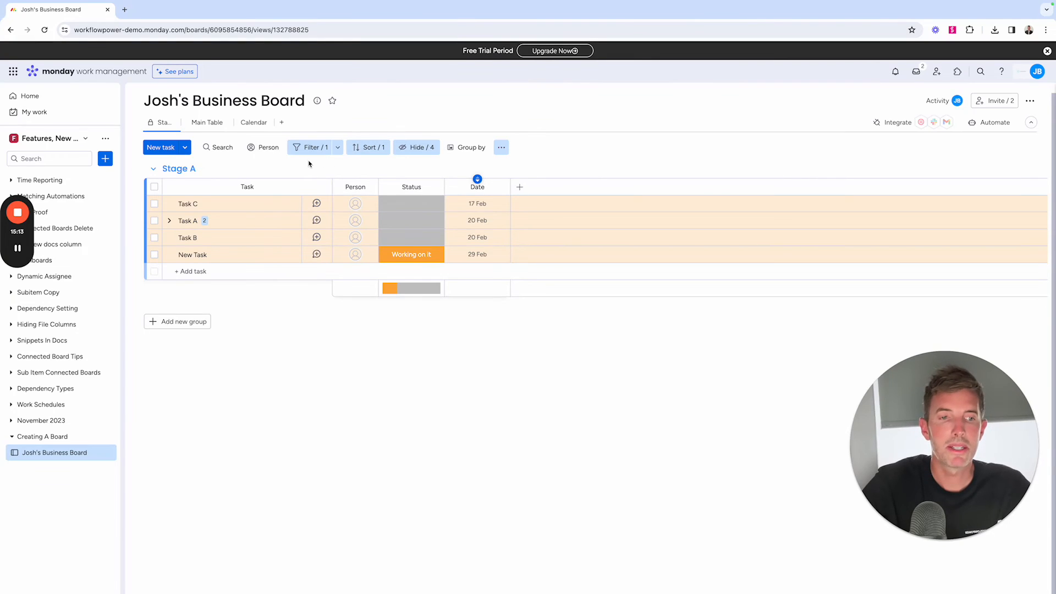
- Return to the Main Table and save the business board as a standard template
click(209, 123)
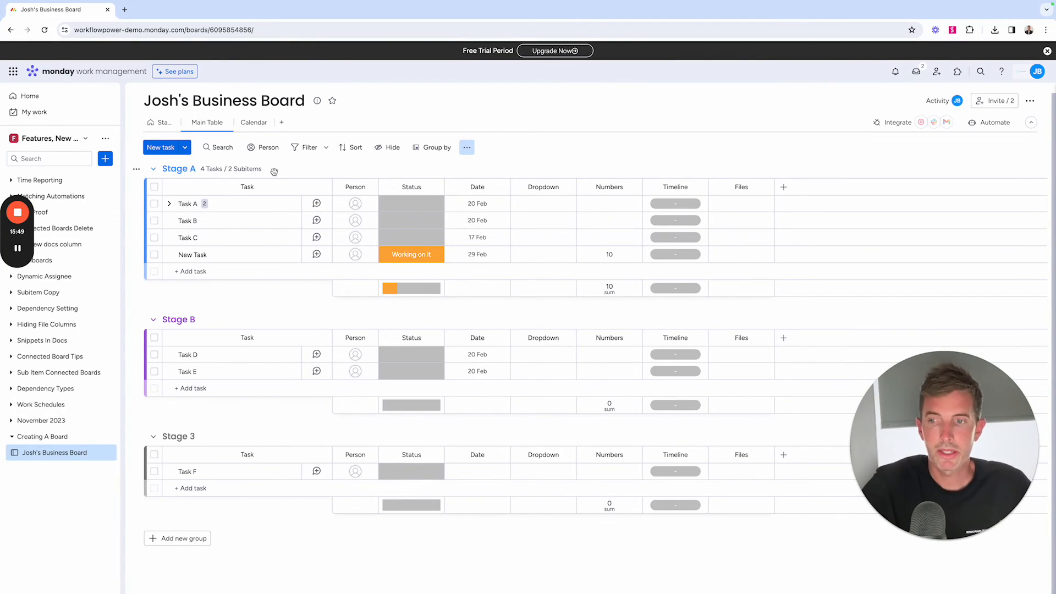
click(108, 453)
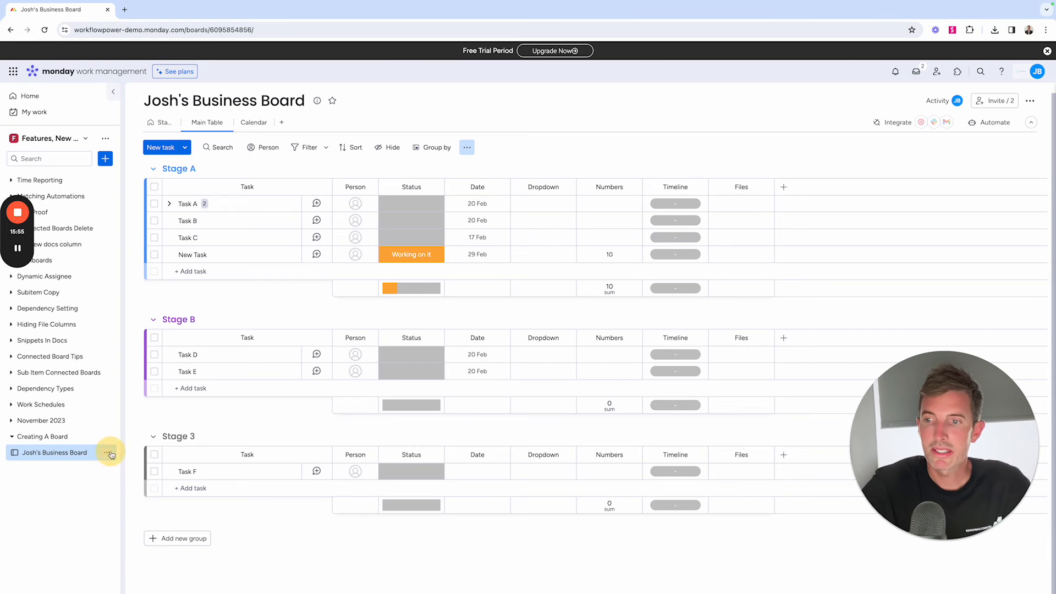
click(146, 536)
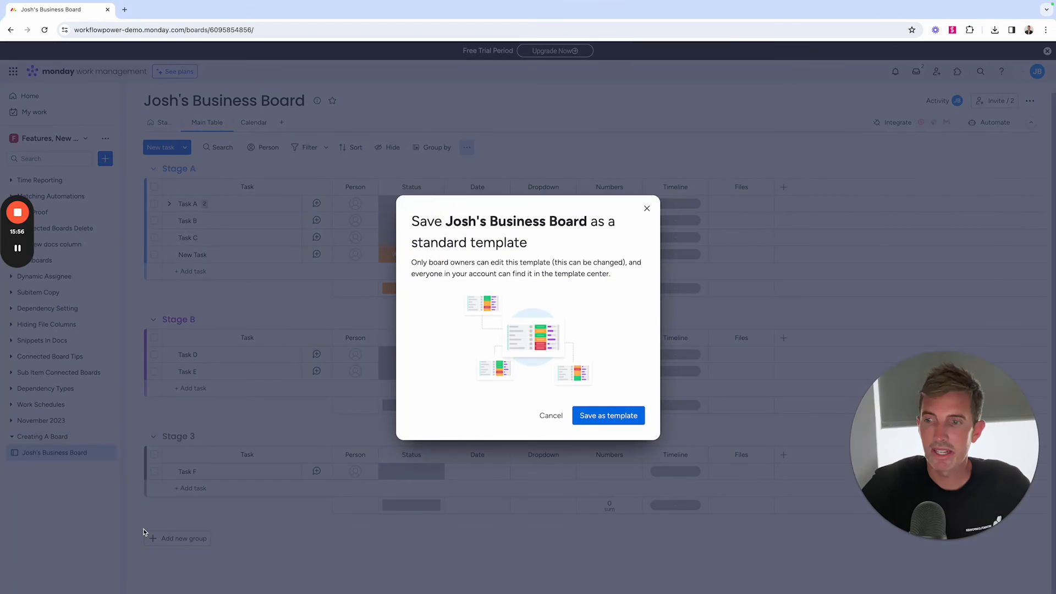
click(596, 424)
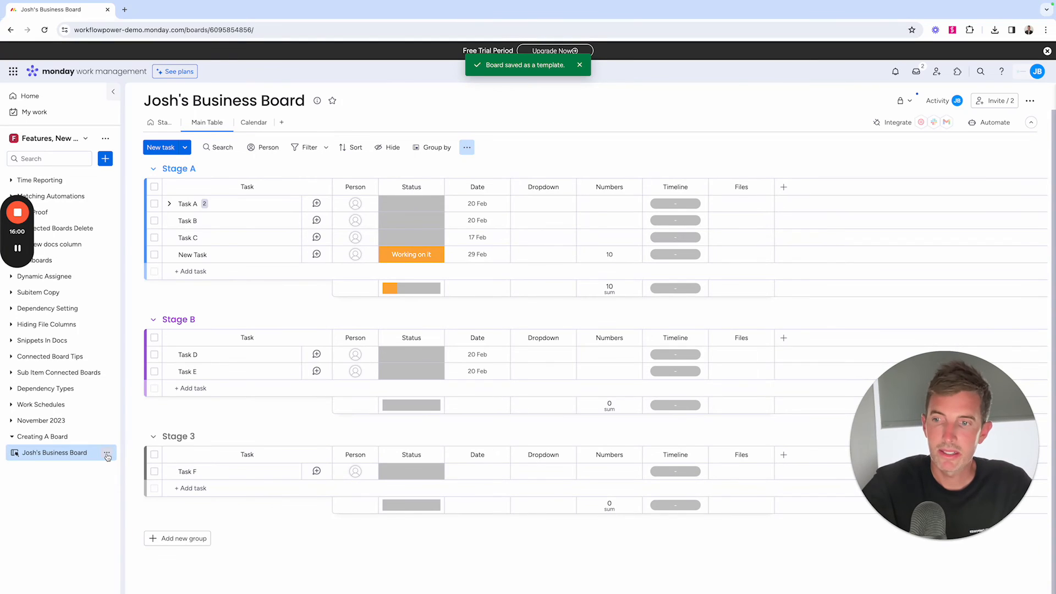
click(108, 456)
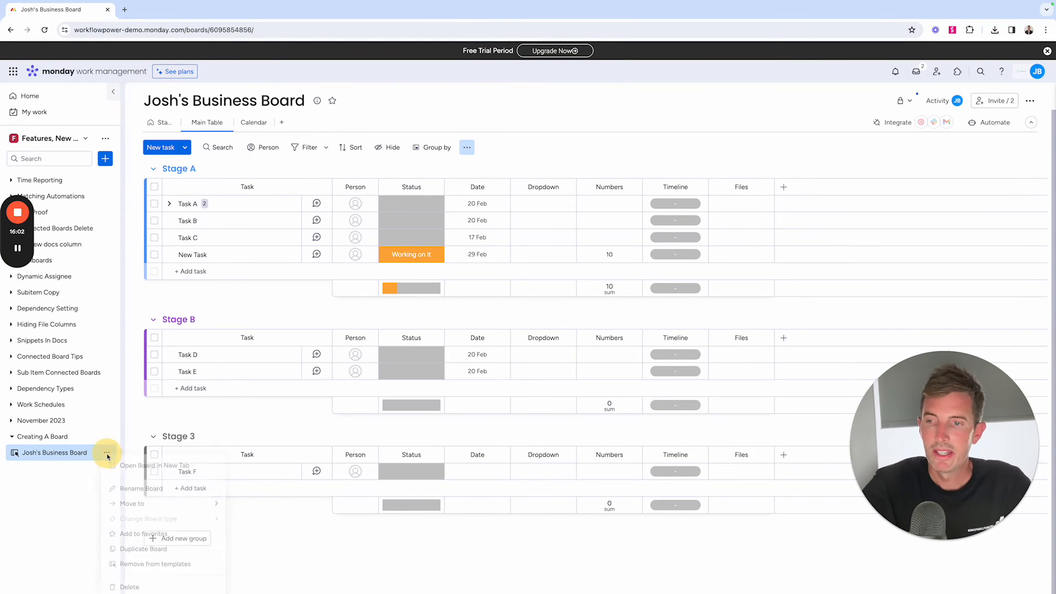
click(310, 536)
mouse_move(19, 457)
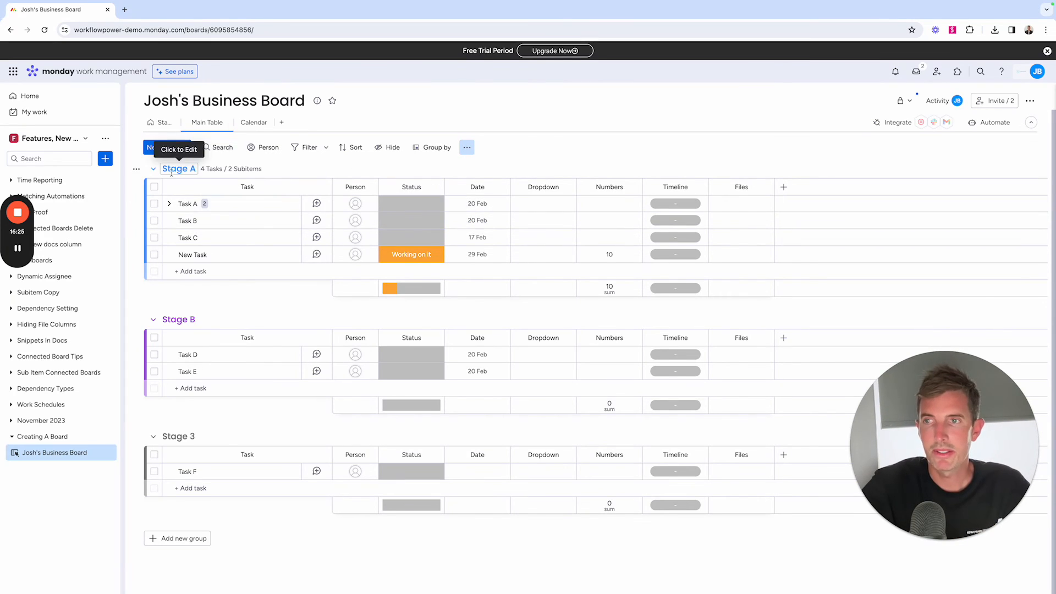
- Create a new board named Requests that manages the custom item type Requests
click(105, 158)
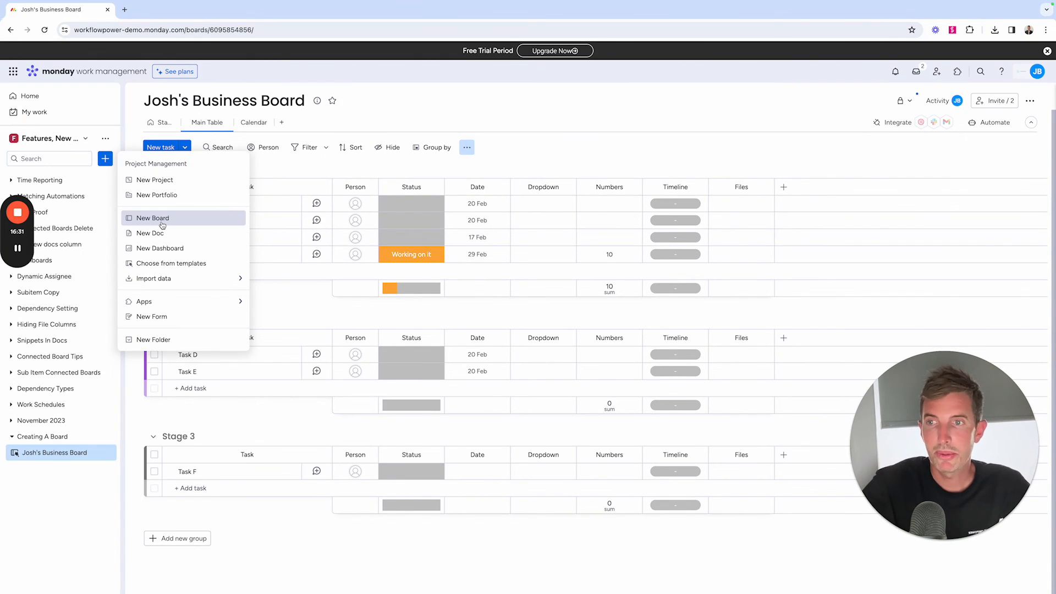
click(162, 224)
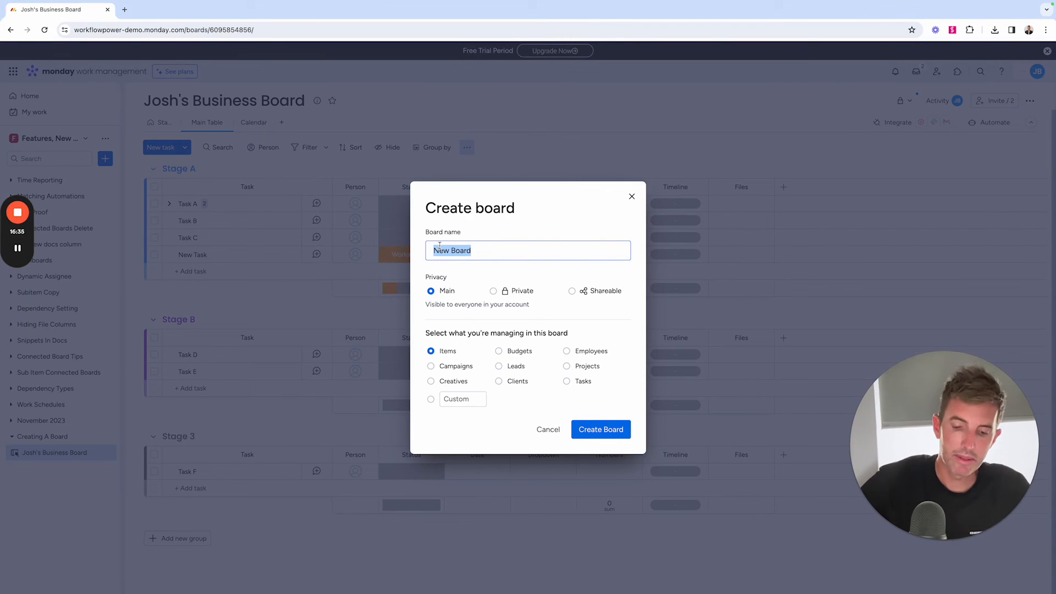
text(Requests)
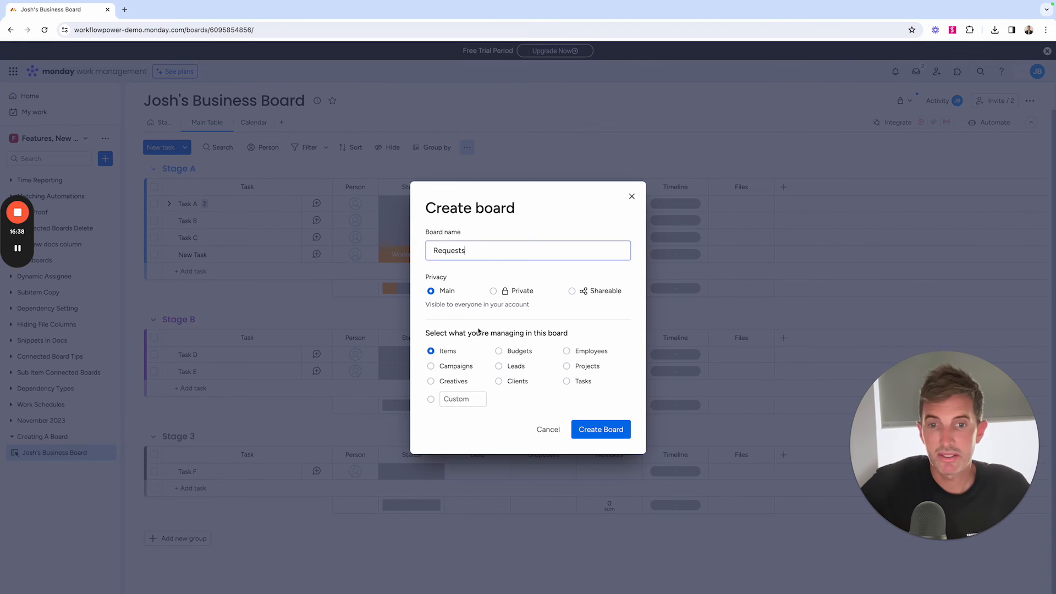
click(463, 398)
text(Requ)
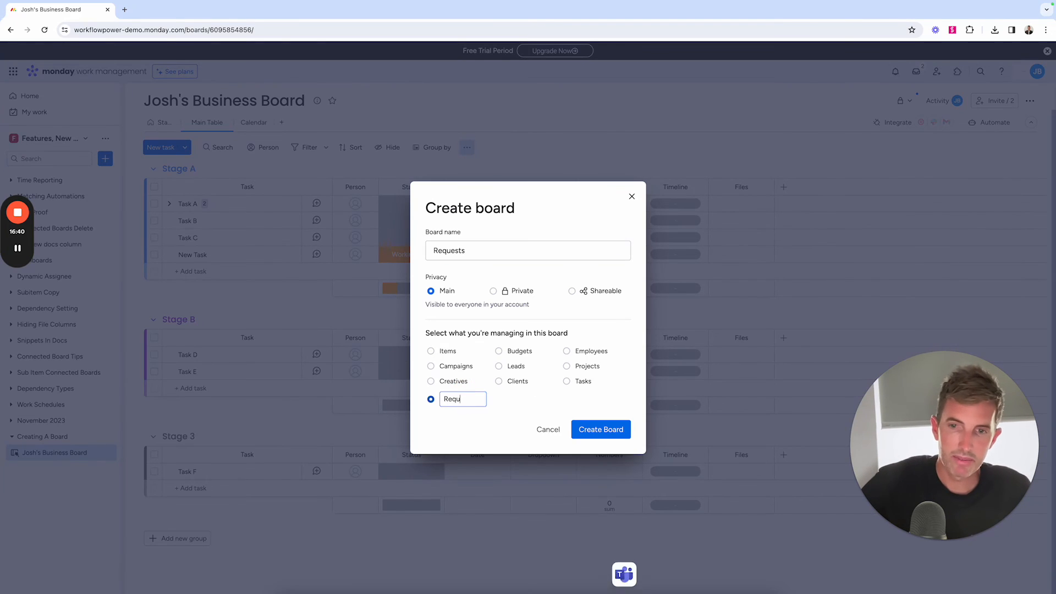
text(ests)
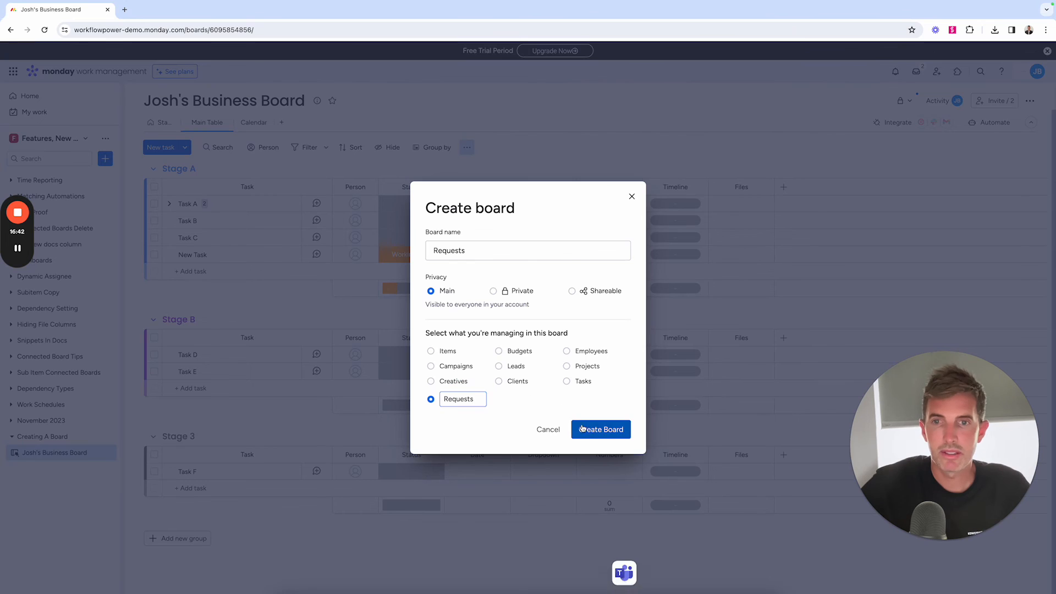
click(583, 428)
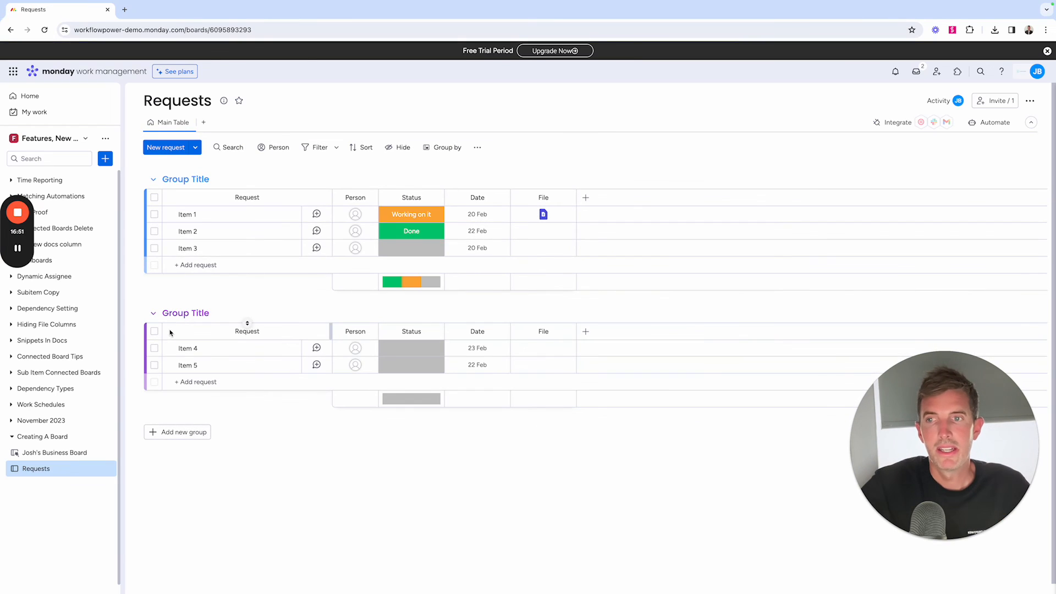
- Rename the first group's three items to New Request A, New Request B and New Request C
click(186, 214)
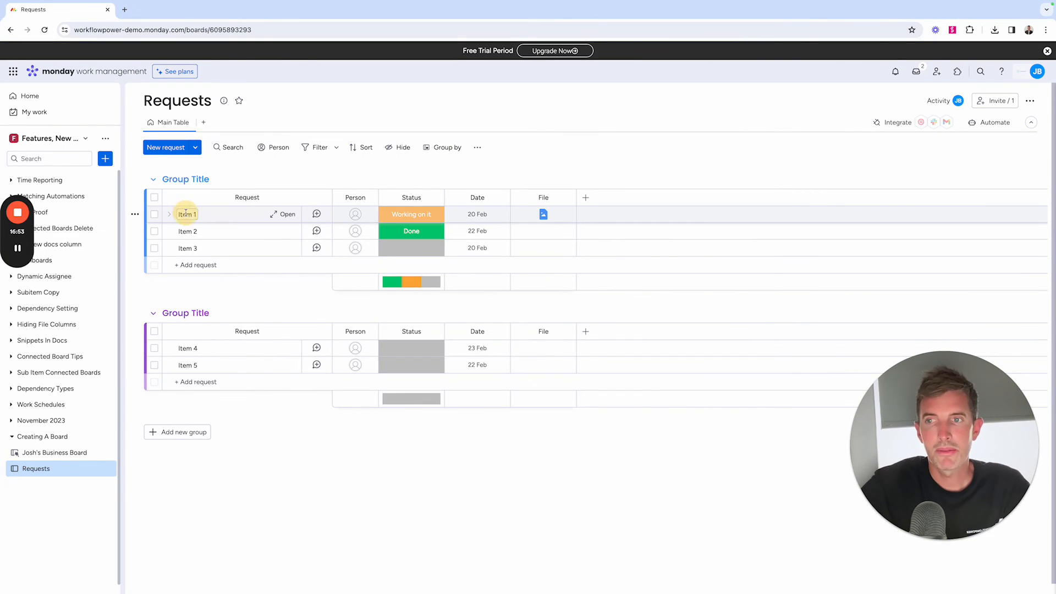
text(New Request A)
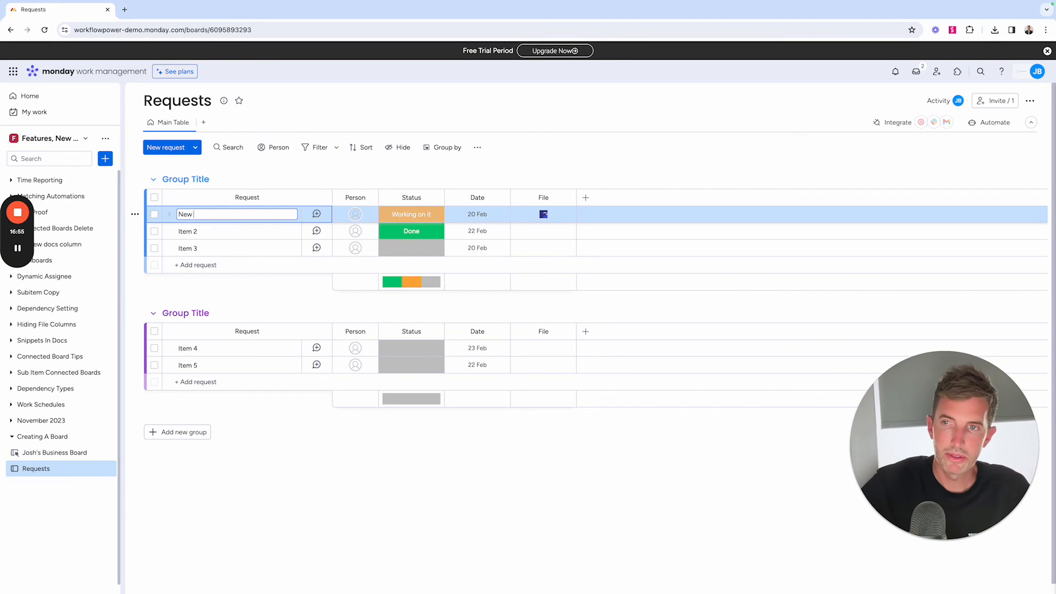
click(187, 232)
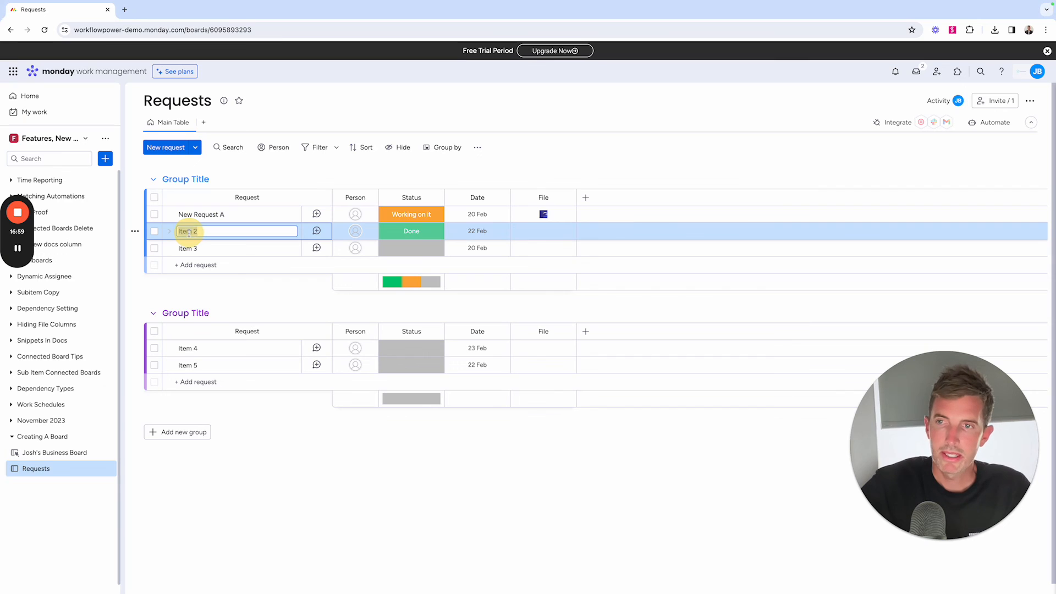
text(New Request B)
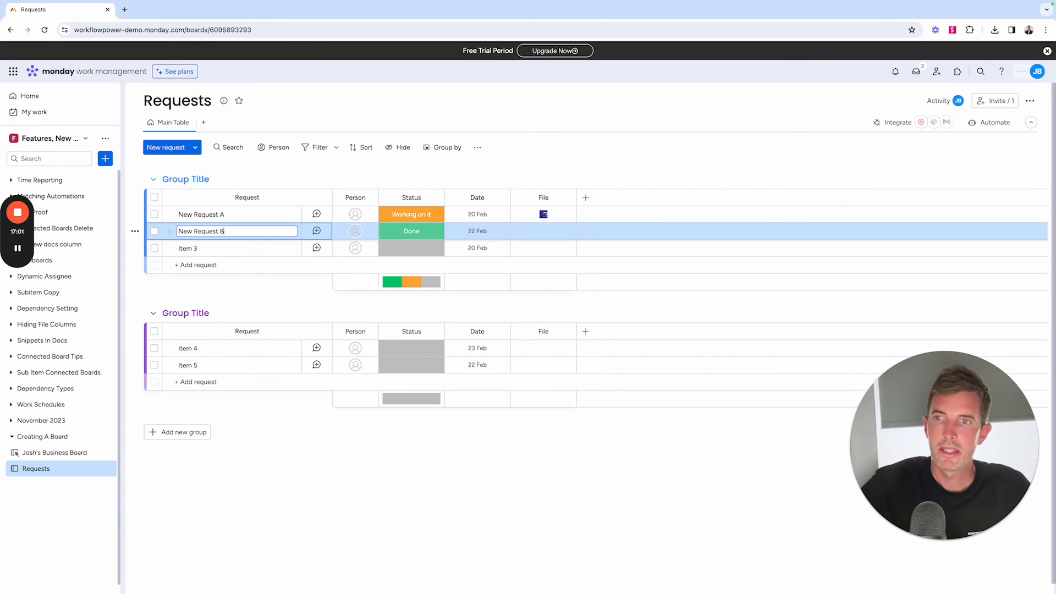
click(194, 249)
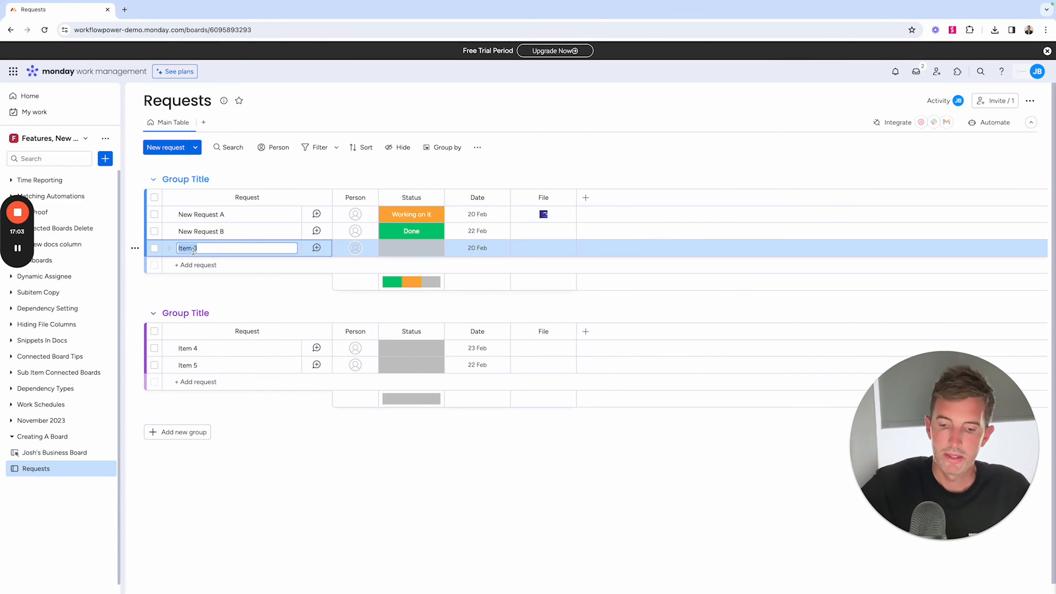
text(New Request C)
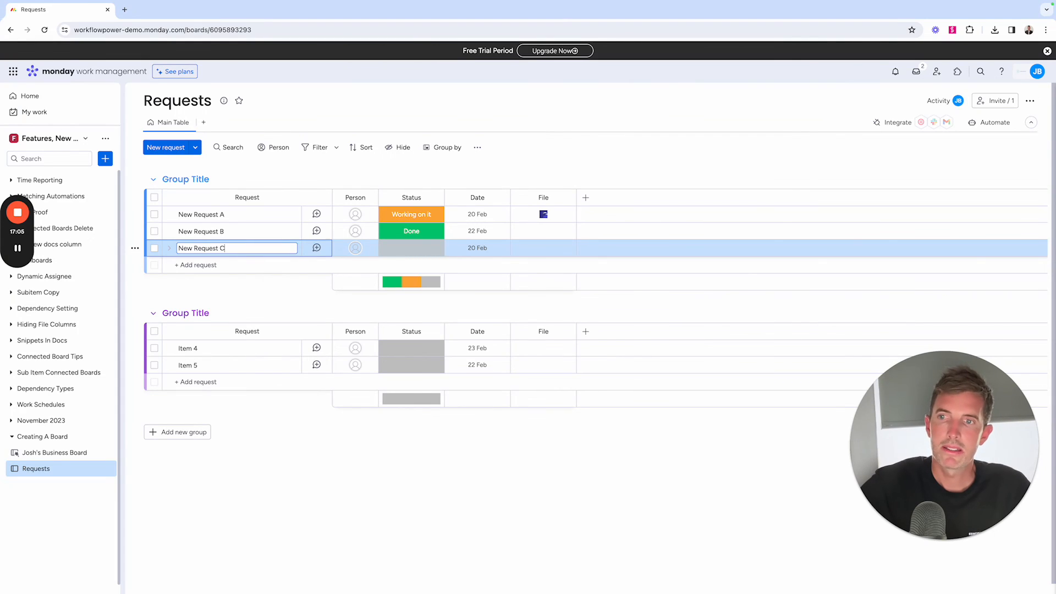
click(237, 290)
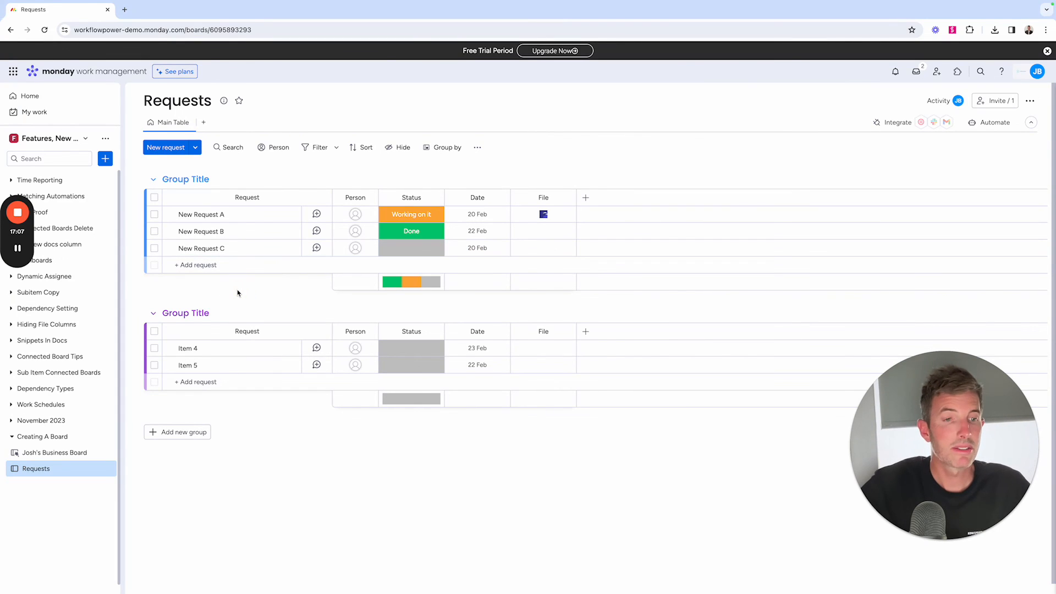
- Rename the first group as New and the second group as Just Started
click(176, 181)
click(175, 183)
triple_click(183, 179)
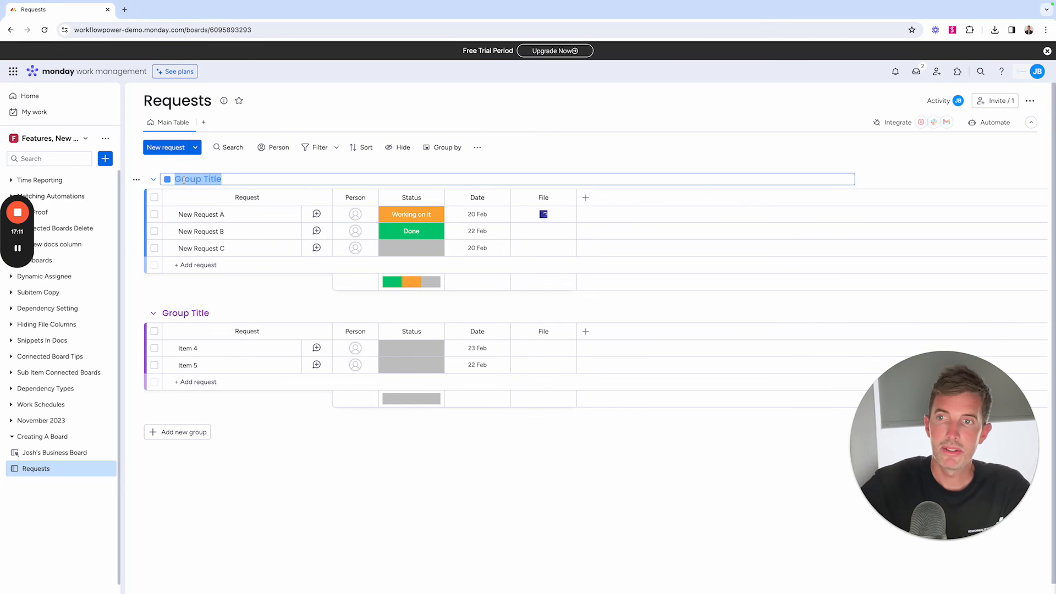
text(New)
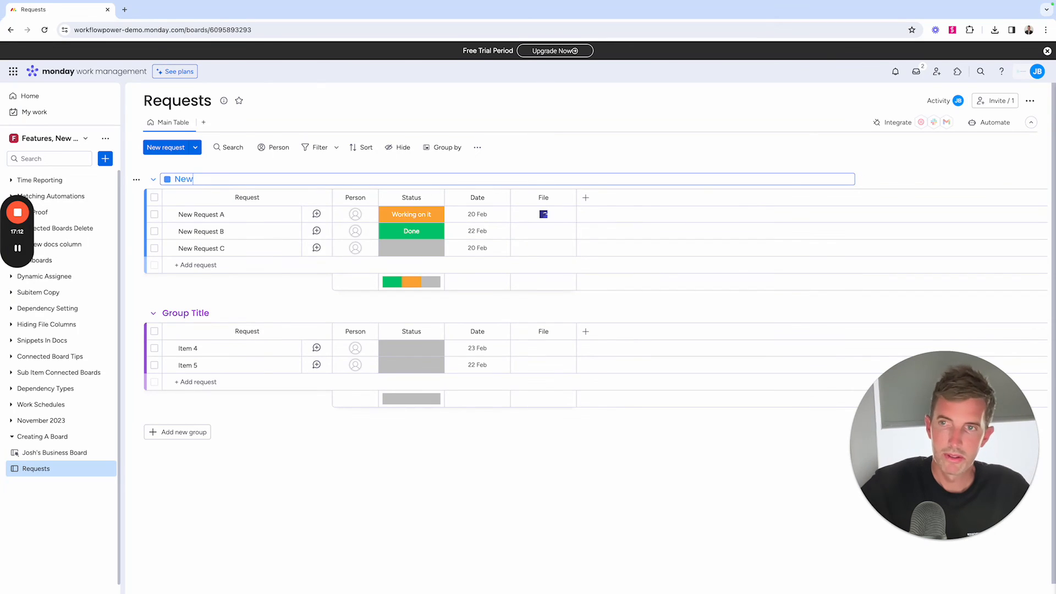
click(187, 311)
text(Just S)
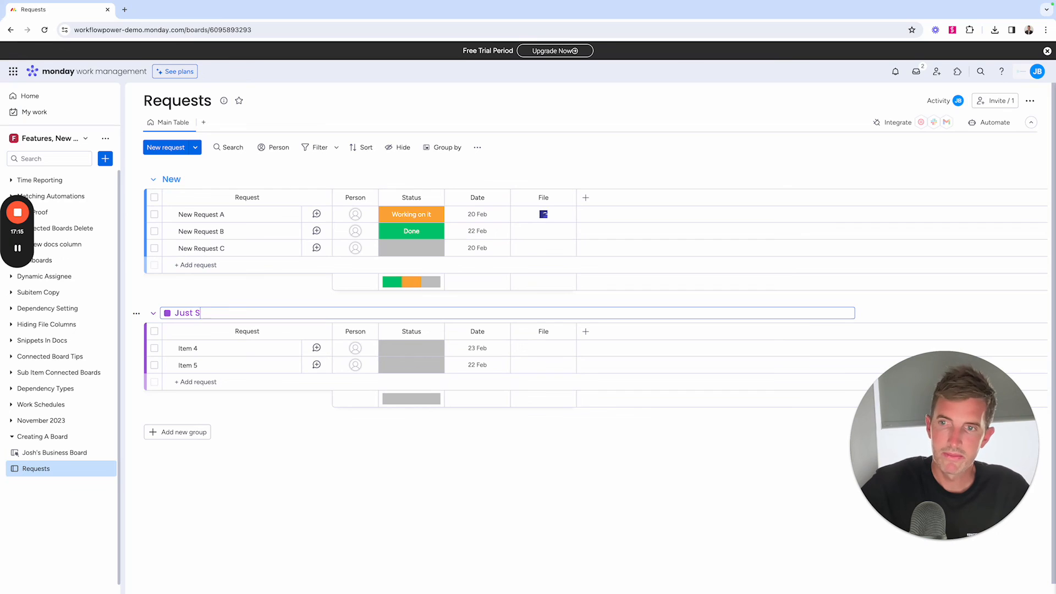
text(tarted)
- Add a third group named Completed to the Requests board
click(193, 431)
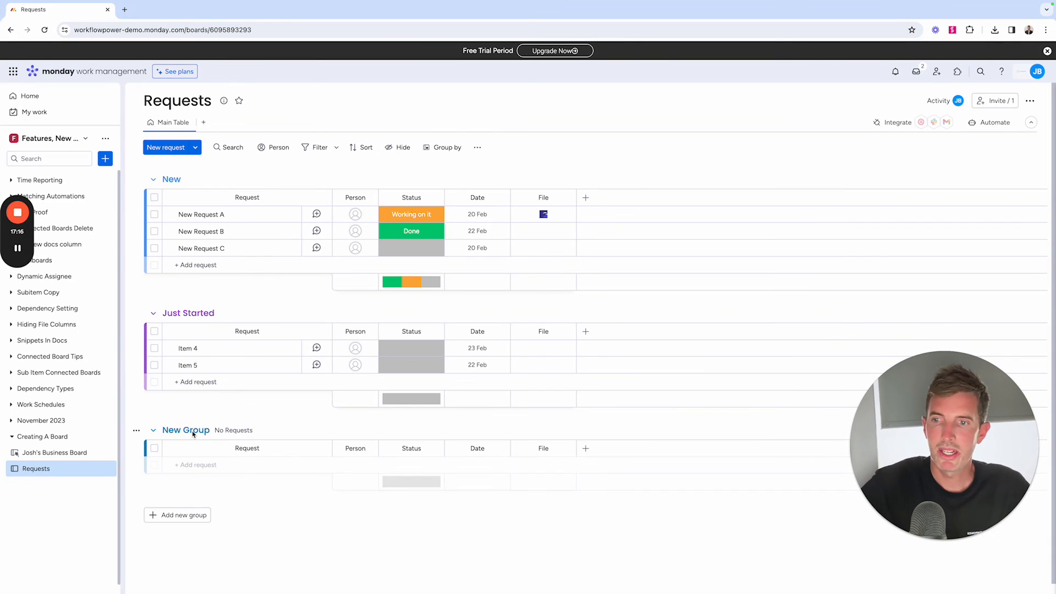
text(C)
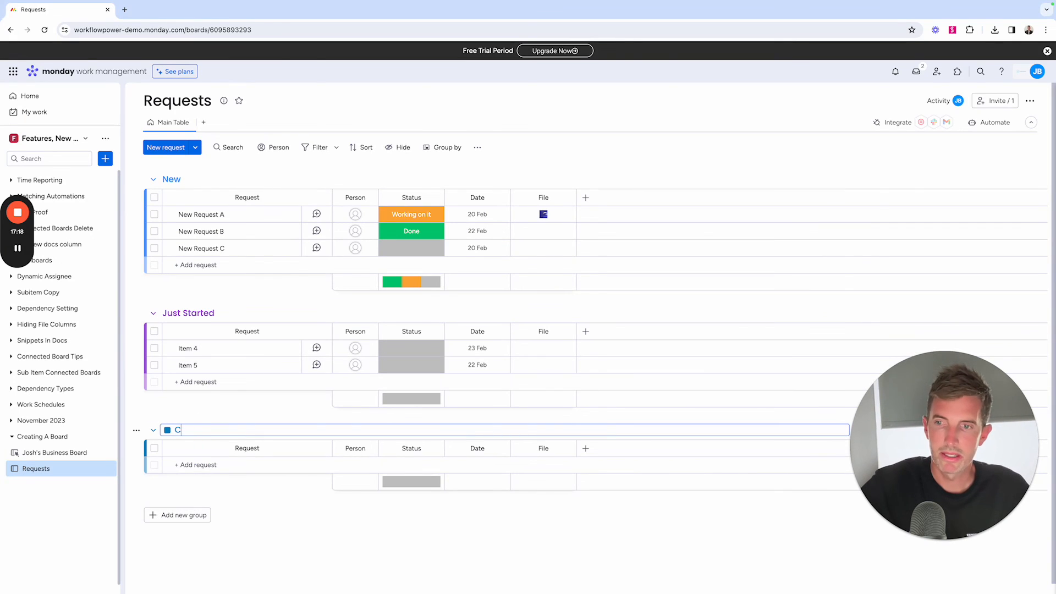
text(ompleted)
click(248, 407)
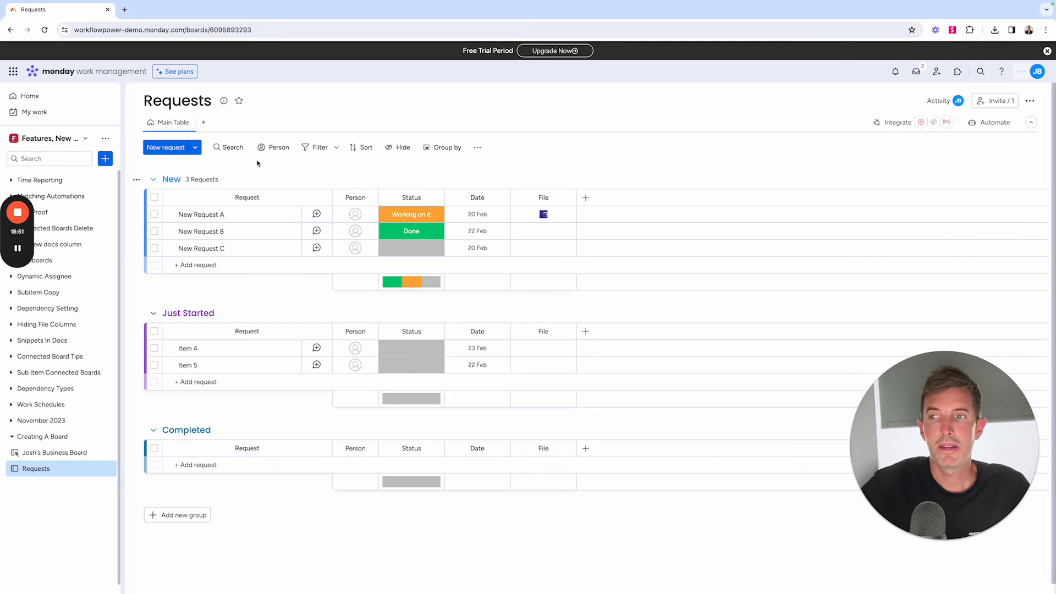
mouse_move(21, 215)
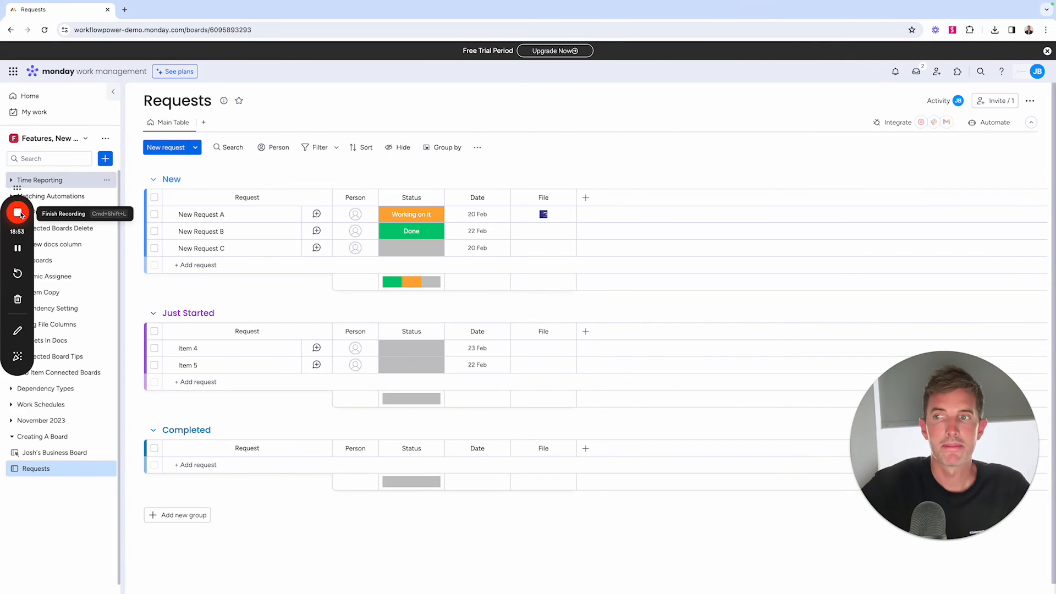